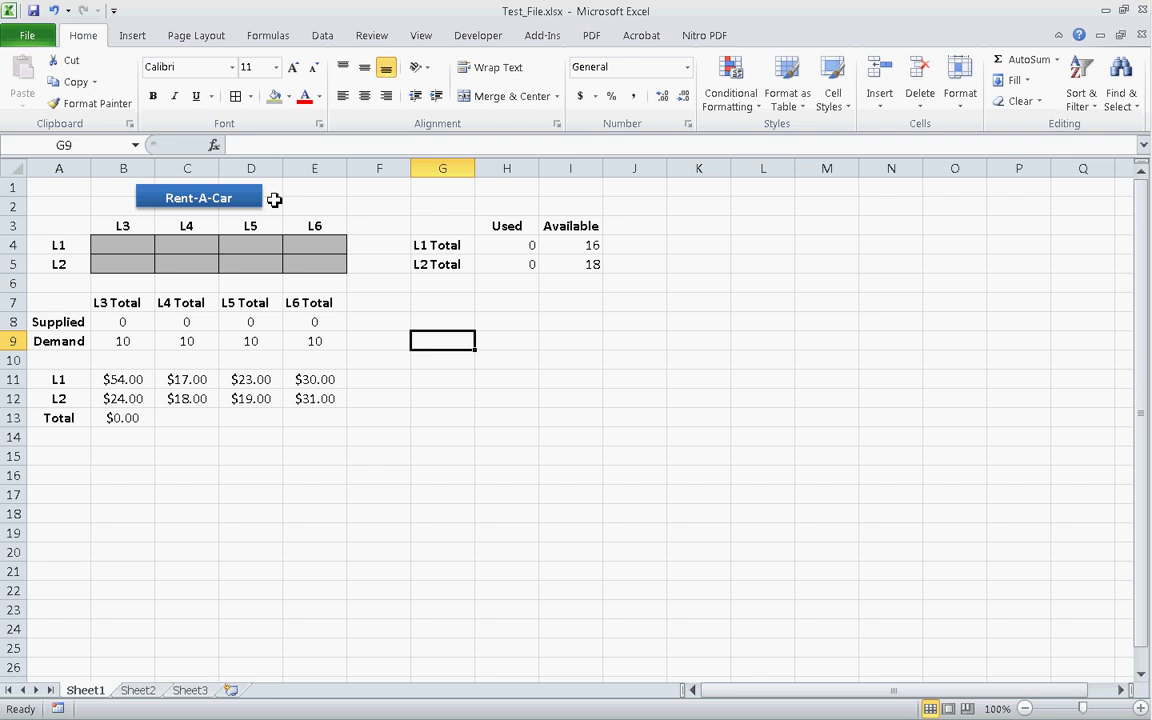
Examine the available amounts for supply locations L1 and L2 and the demand of locations L3 to L6
left_click(60, 248)
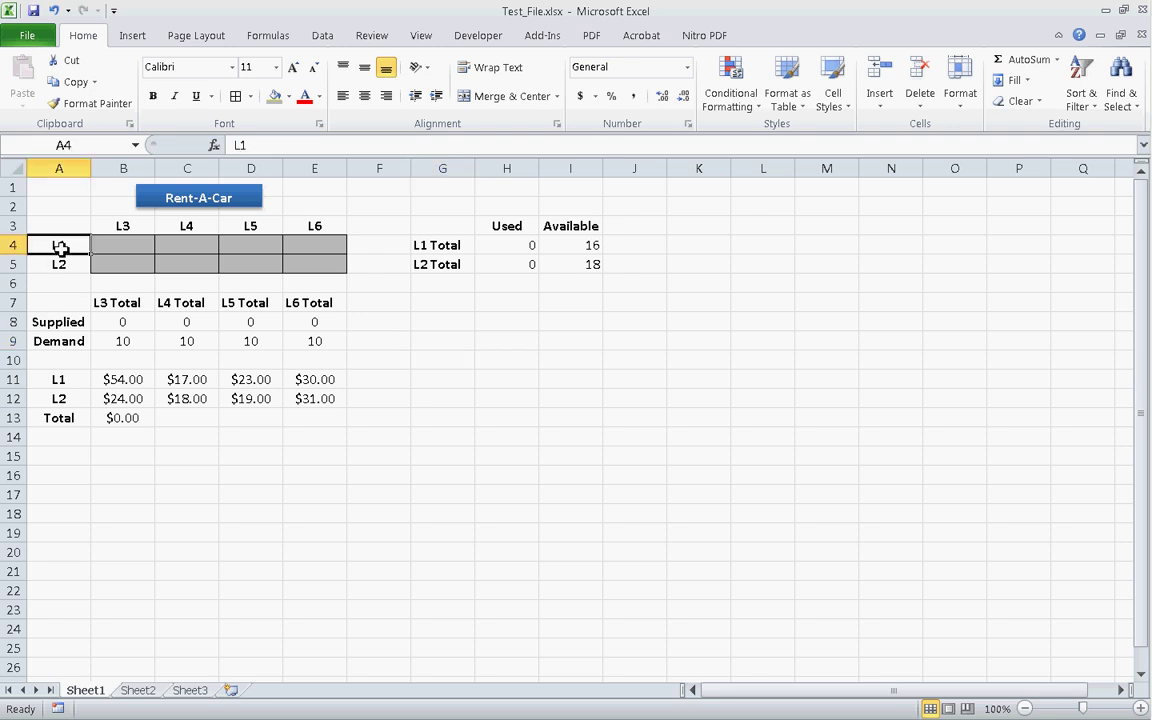
left_click_drag(60, 248, 61, 268)
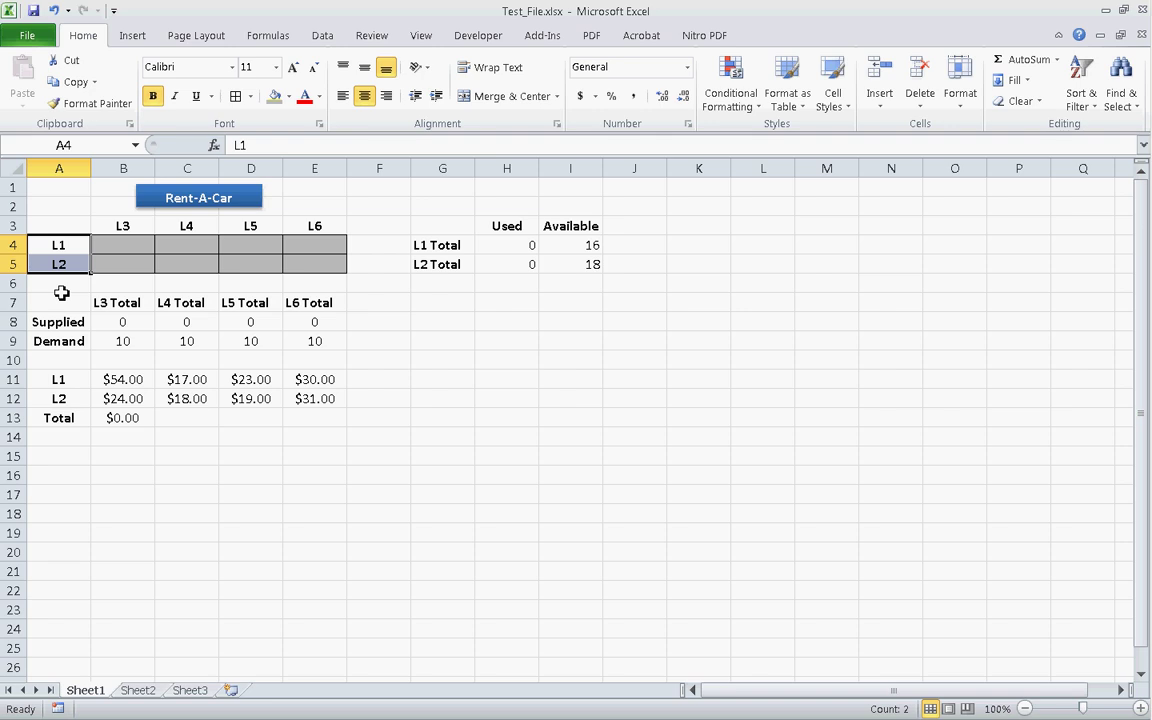
left_click(563, 246)
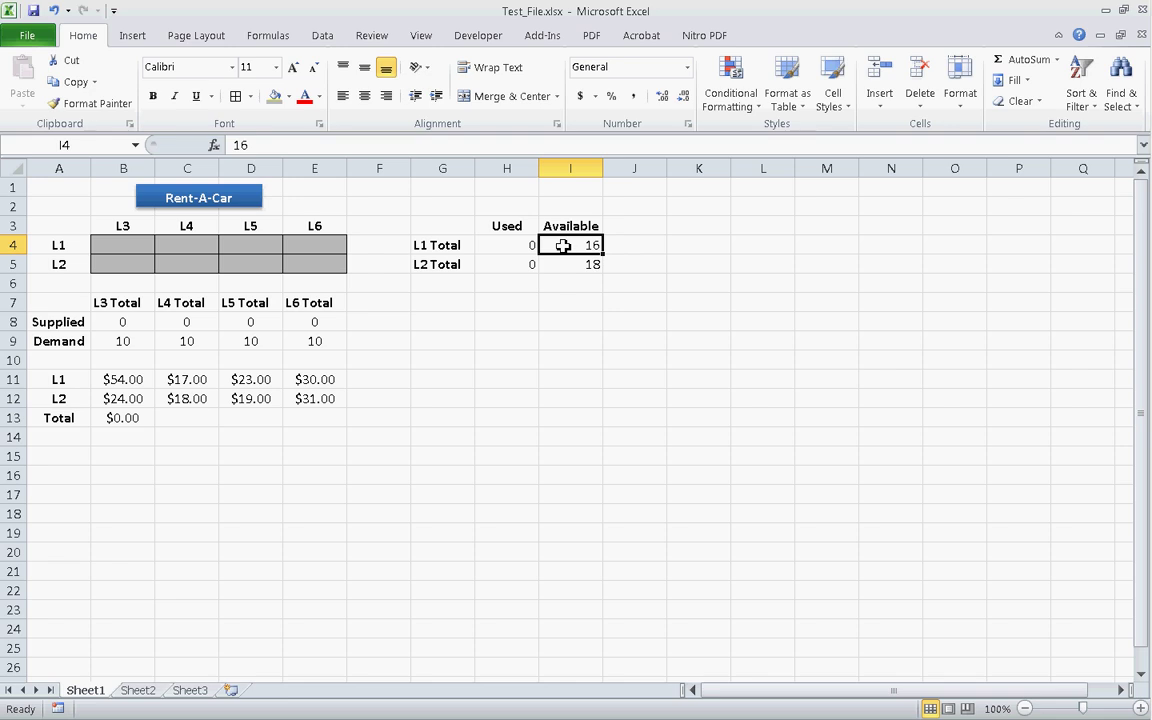
left_click(564, 265)
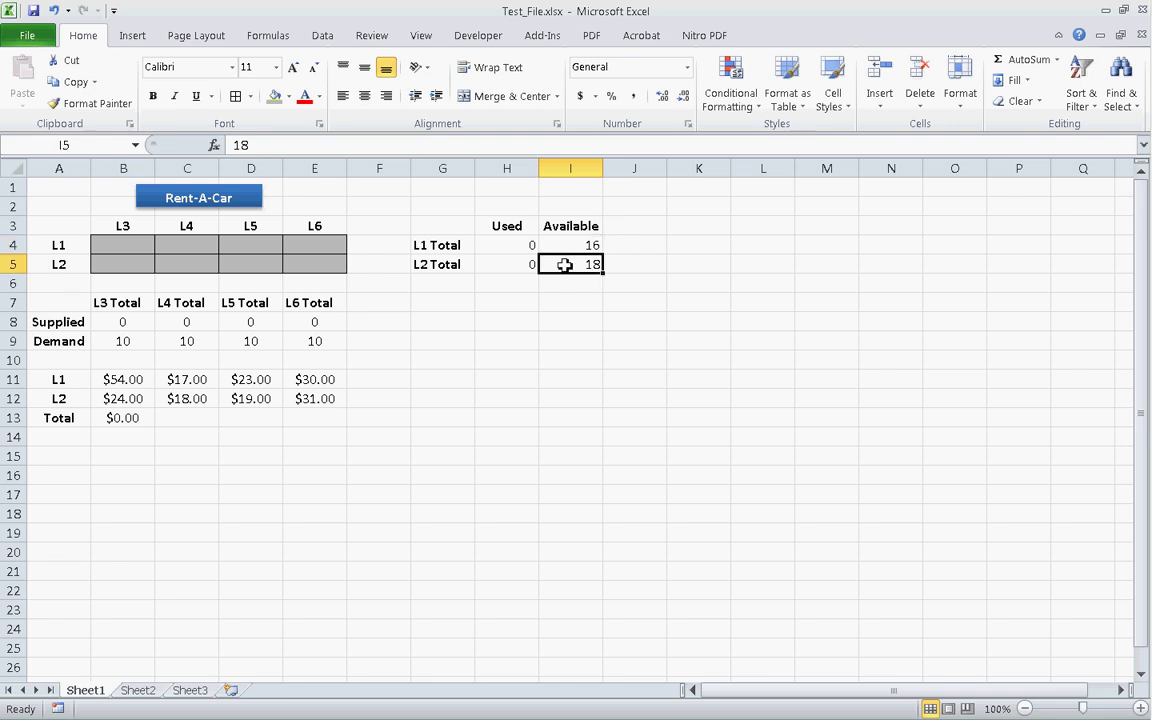
left_click_drag(131, 226, 314, 221)
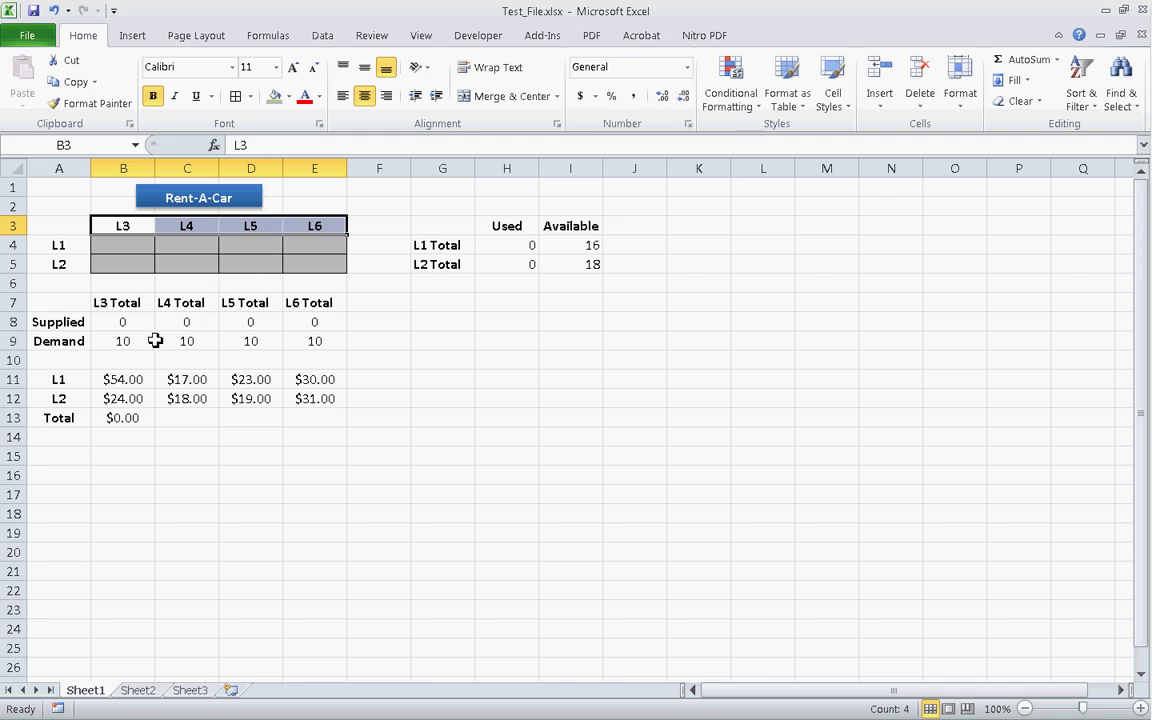
left_click_drag(137, 346, 293, 340)
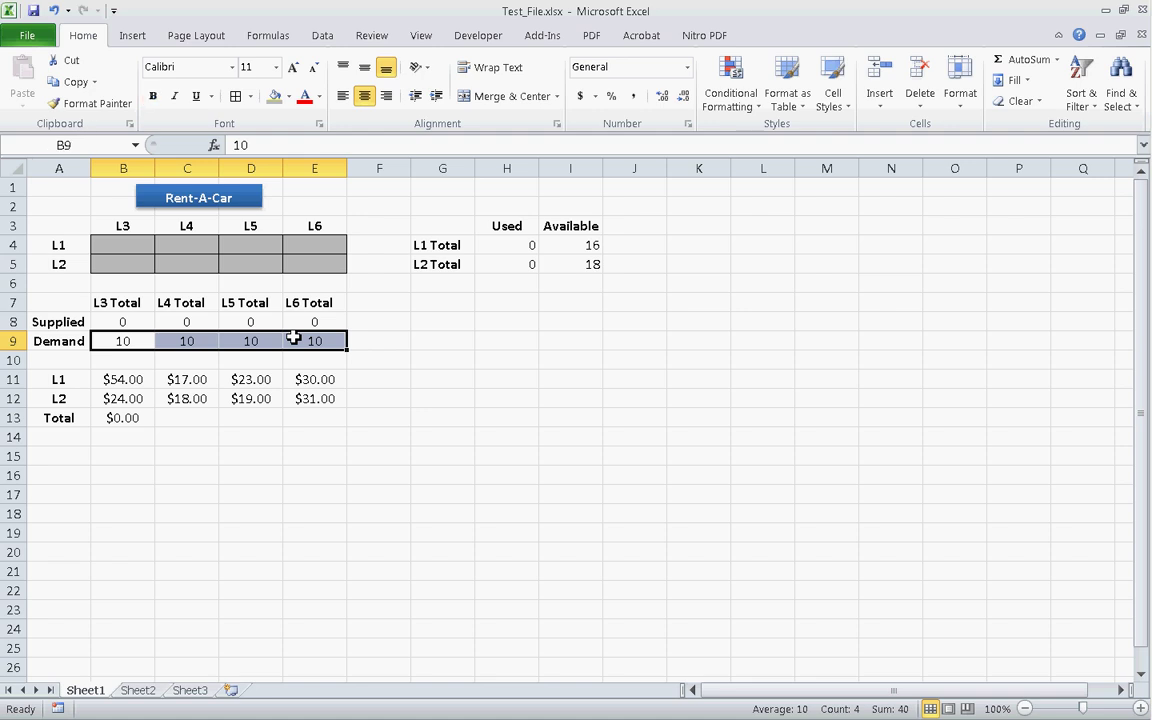
left_click(581, 245)
left_click_drag(581, 245, 584, 267)
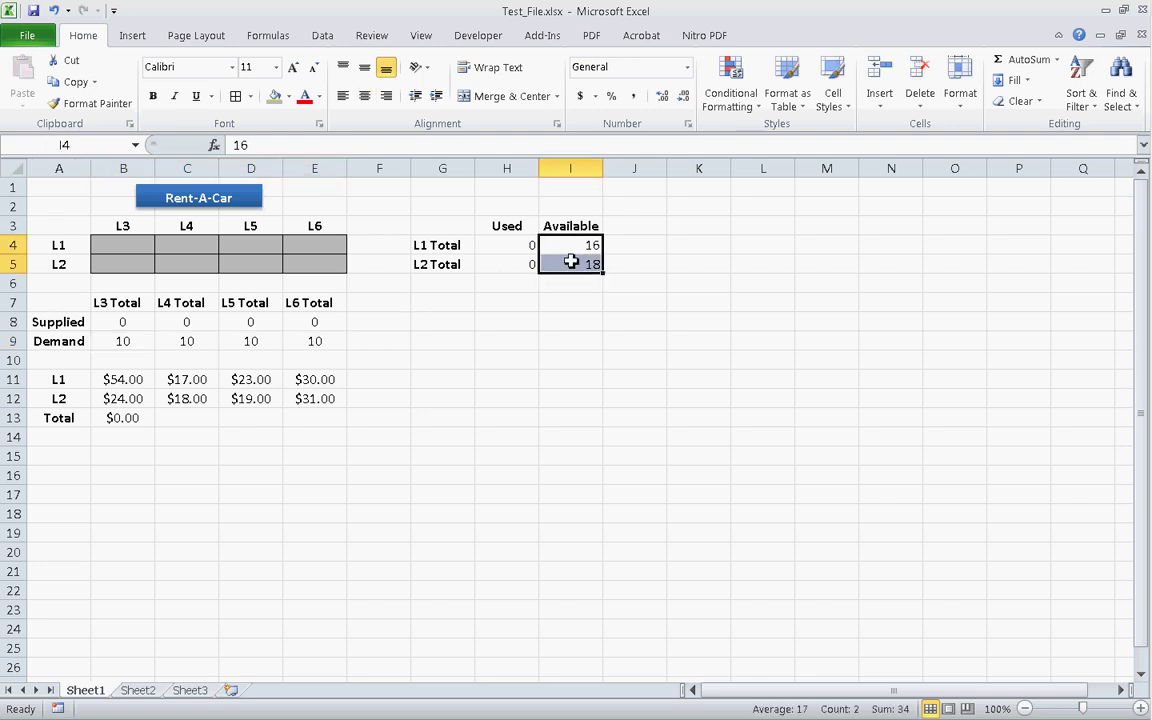
left_click_drag(123, 341, 299, 341)
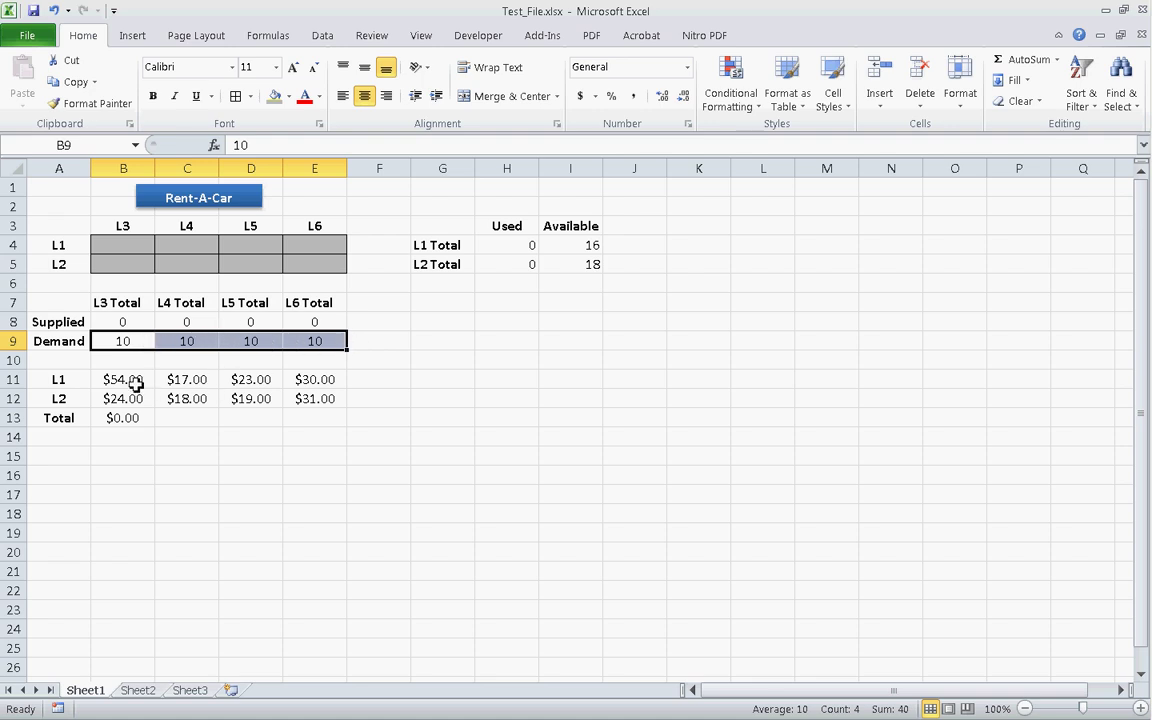
Examine the cost table in B11:E12, including the L1-to-L3 and L2-to-L5 costs
left_click_drag(134, 381, 303, 401)
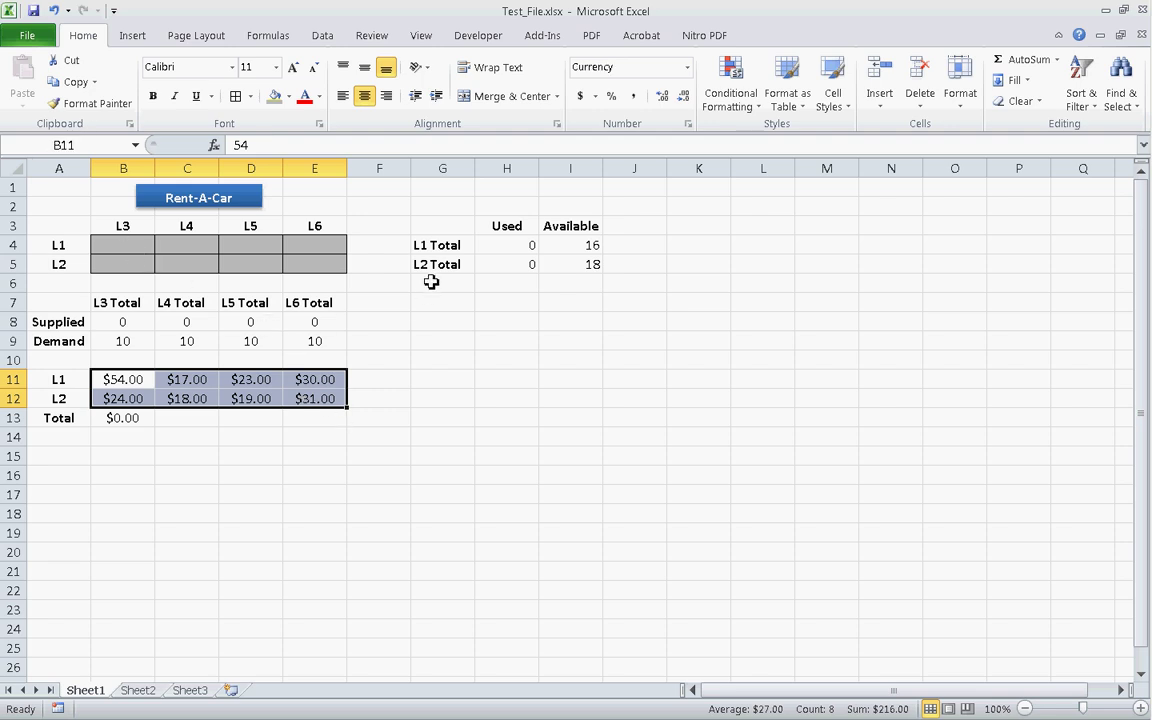
left_click(303, 438)
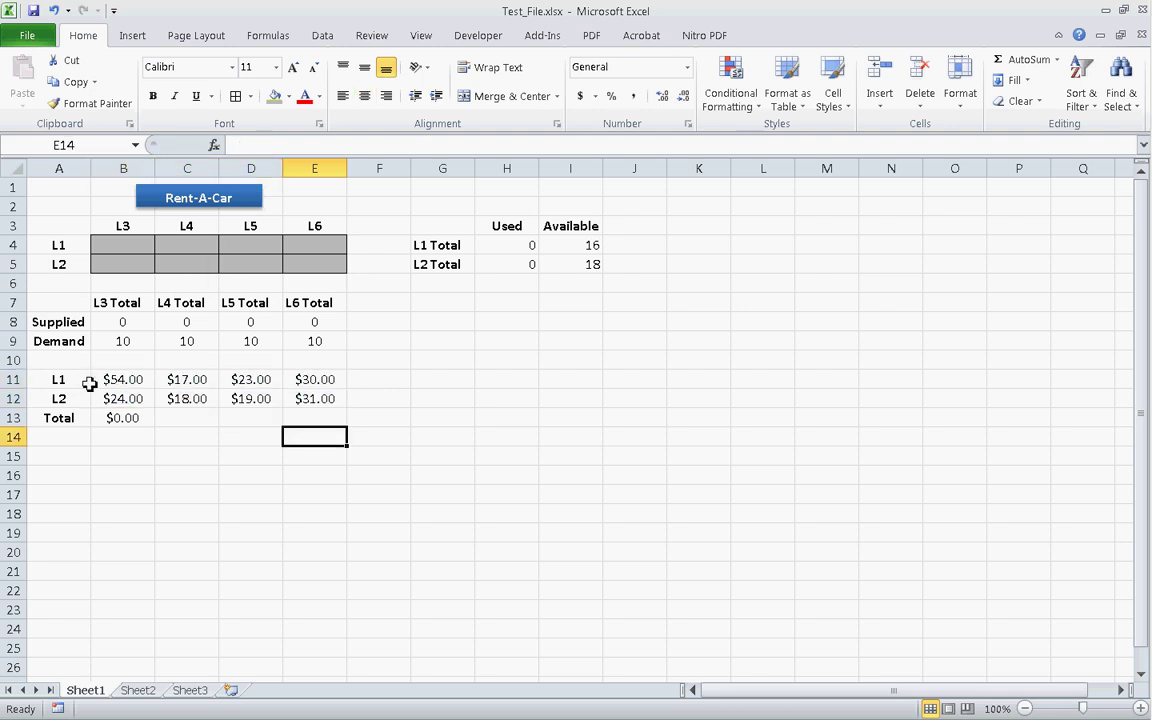
left_click(55, 382)
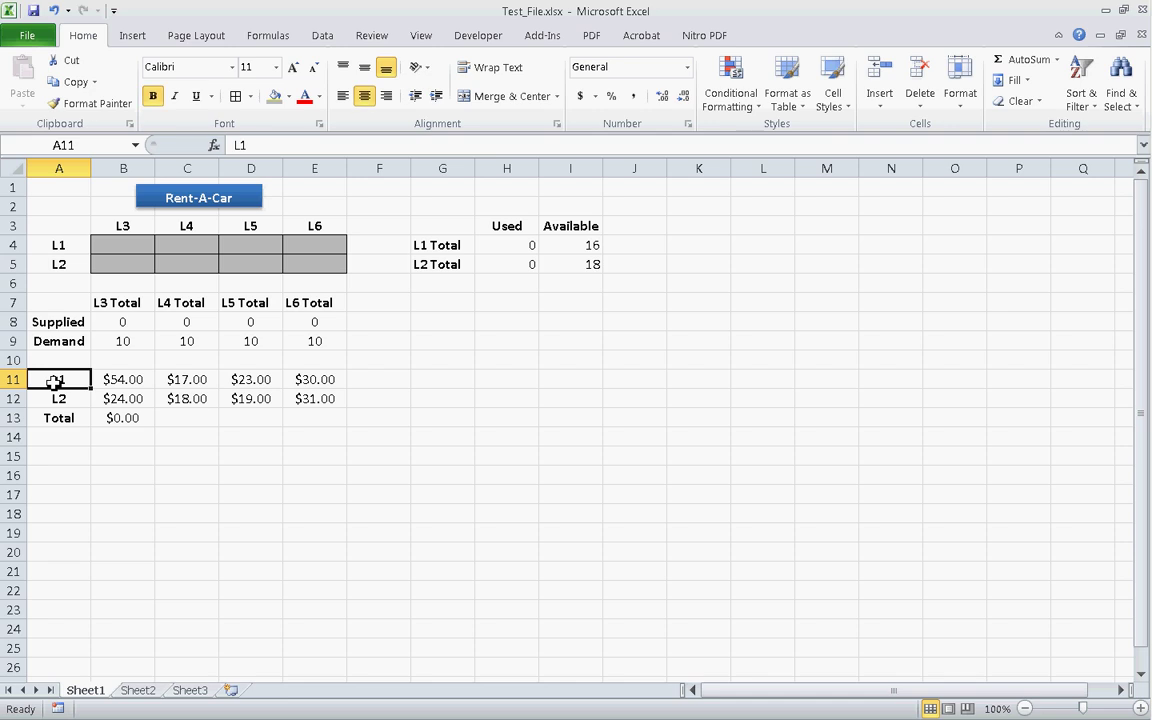
left_click(130, 228)
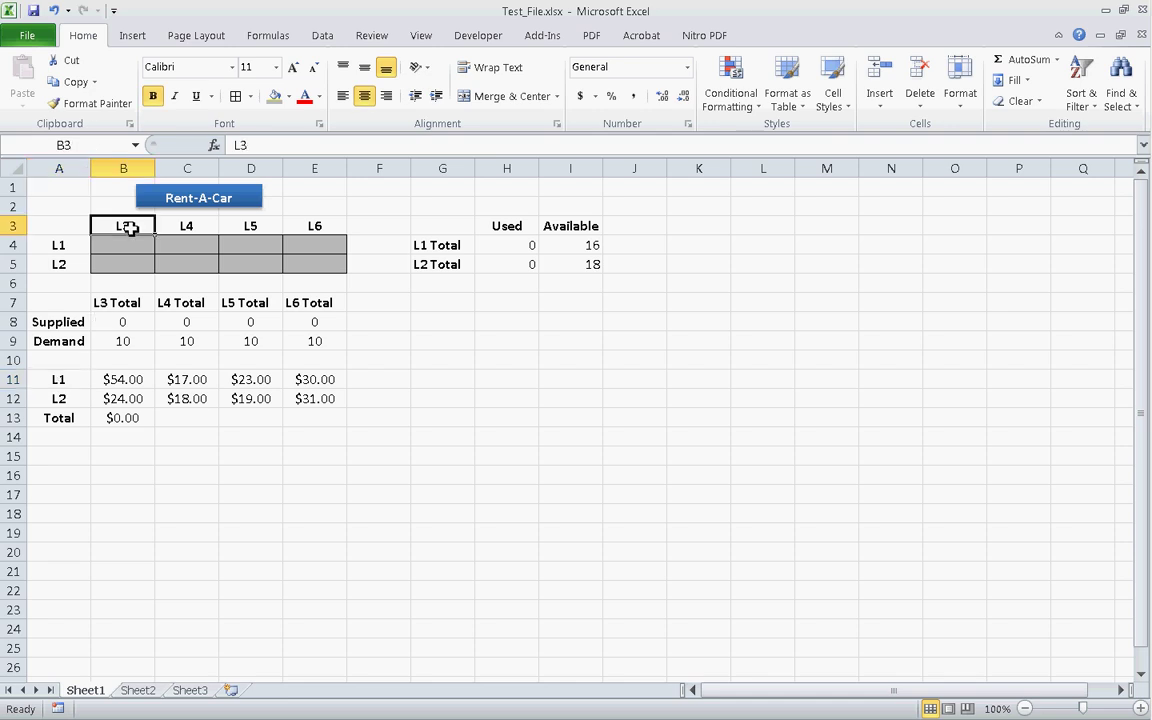
left_click(112, 378)
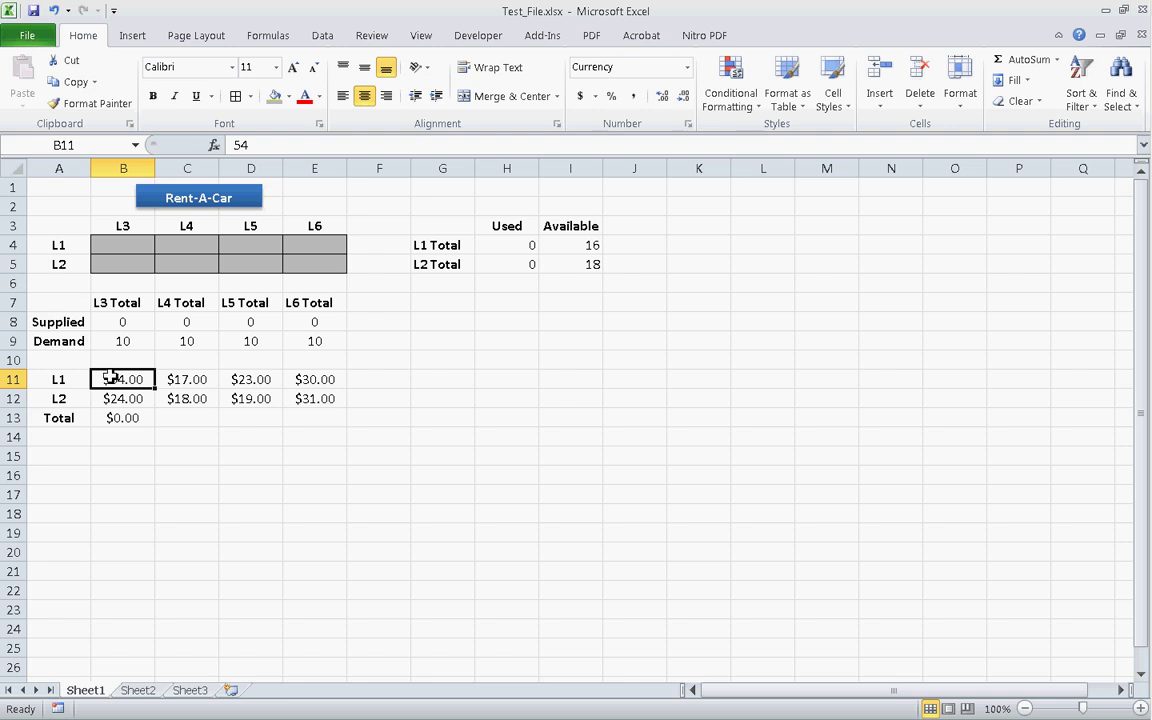
left_click(66, 400)
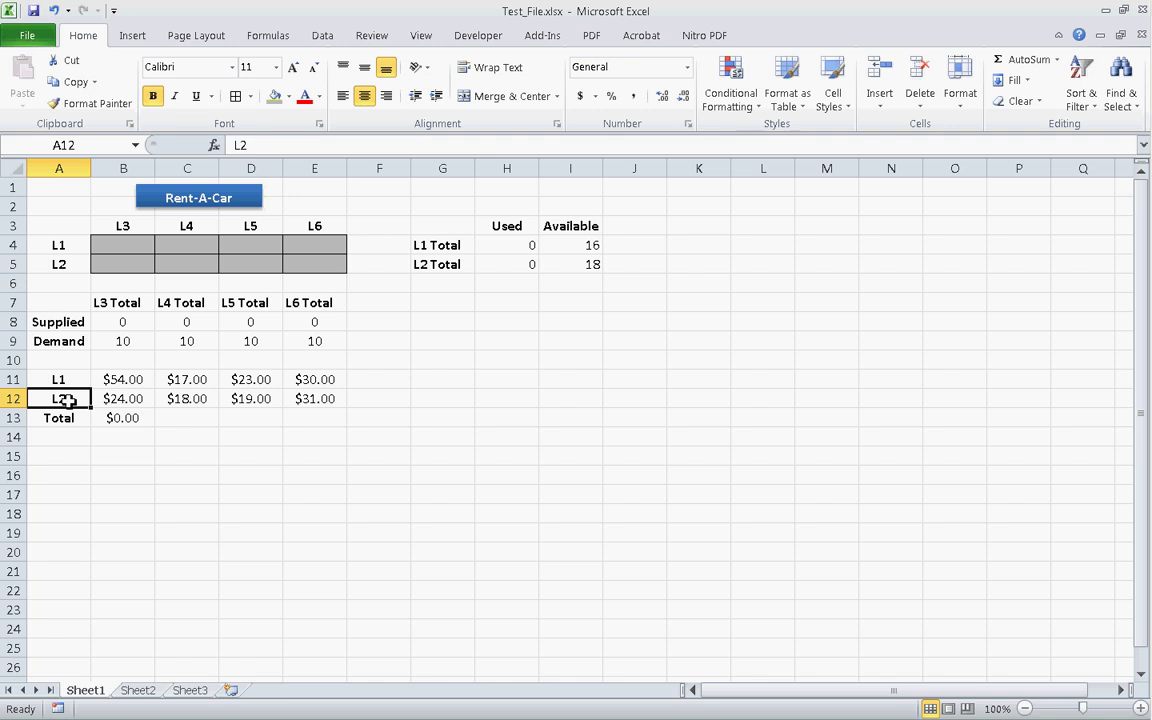
left_click(250, 226)
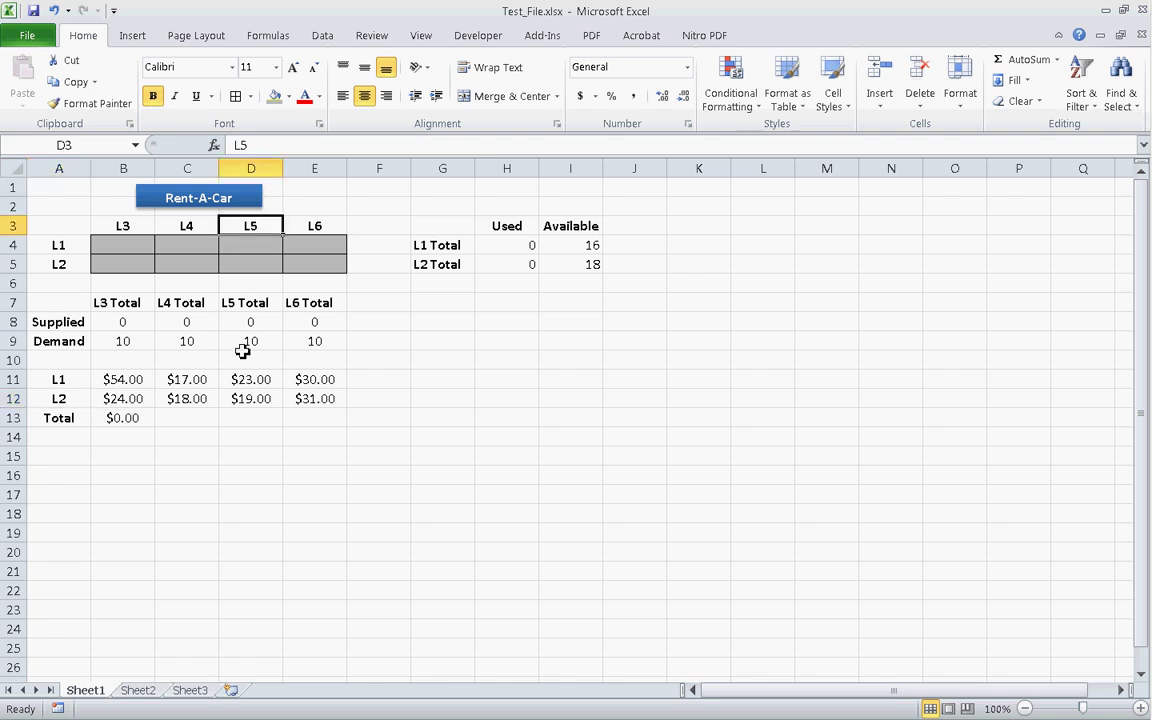
left_click(248, 399)
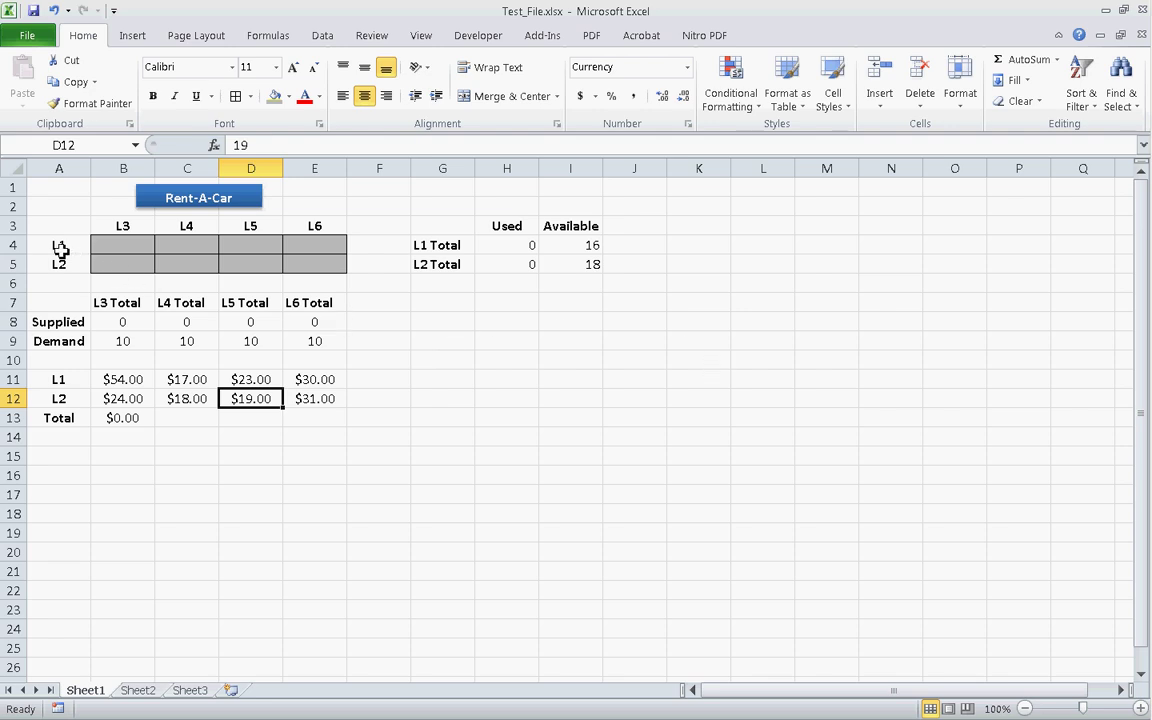
Examine the empty gray allocation cells B4:E5 that pair L1 and L2 with each of L3 to L6
left_click_drag(57, 245, 59, 272)
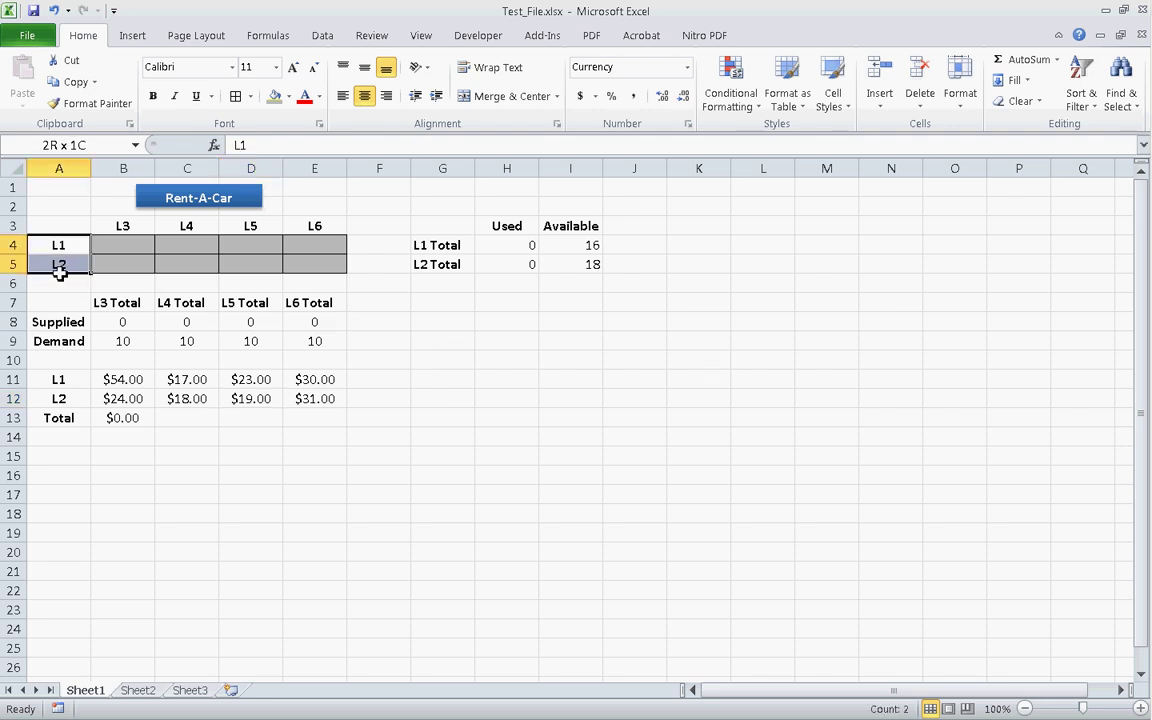
left_click(137, 226)
left_click_drag(137, 226, 308, 226)
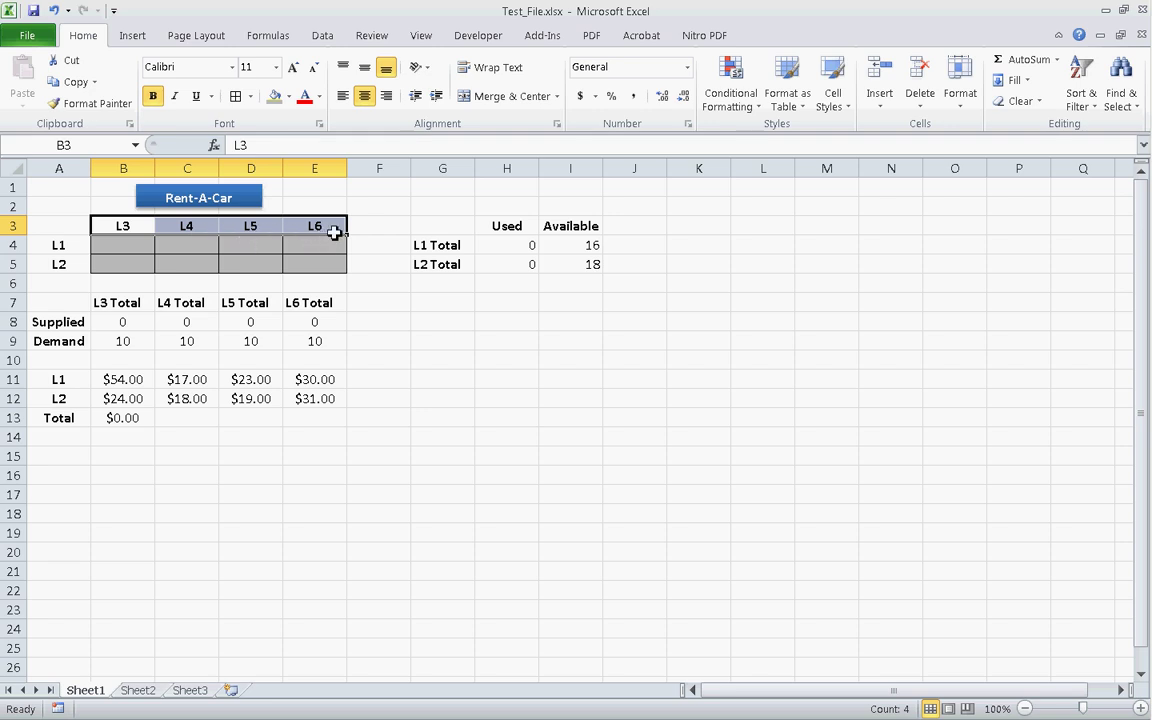
left_click(147, 248)
left_click(144, 260)
left_click(180, 246)
left_click(190, 262)
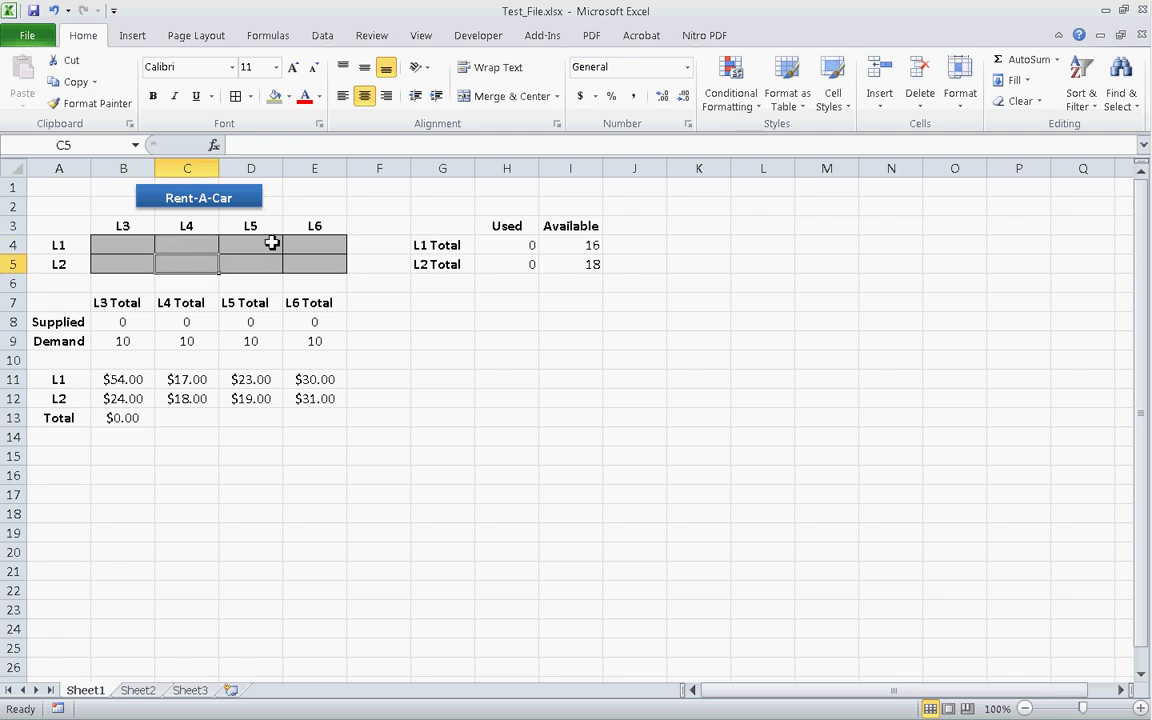
left_click(266, 243)
left_click(260, 262)
left_click(313, 246)
left_click(318, 261)
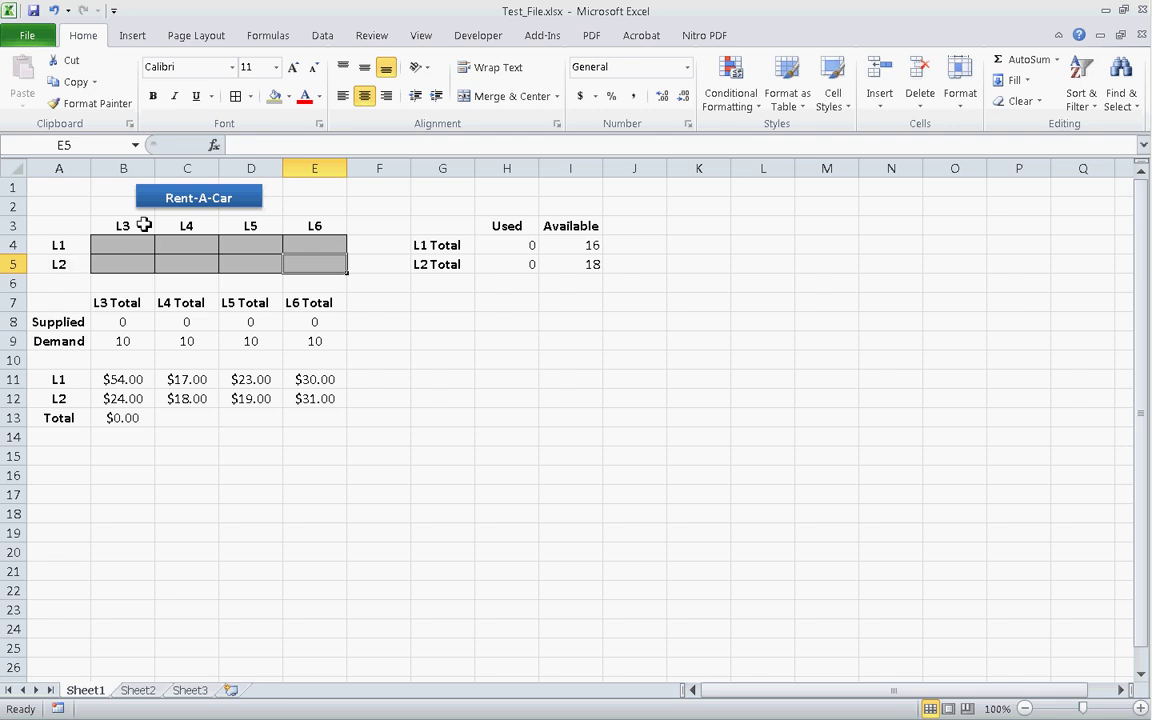
Inspect the total cost formula in B13 and the matching cells of the cost and allocation ranges it multiplies
left_click(117, 421)
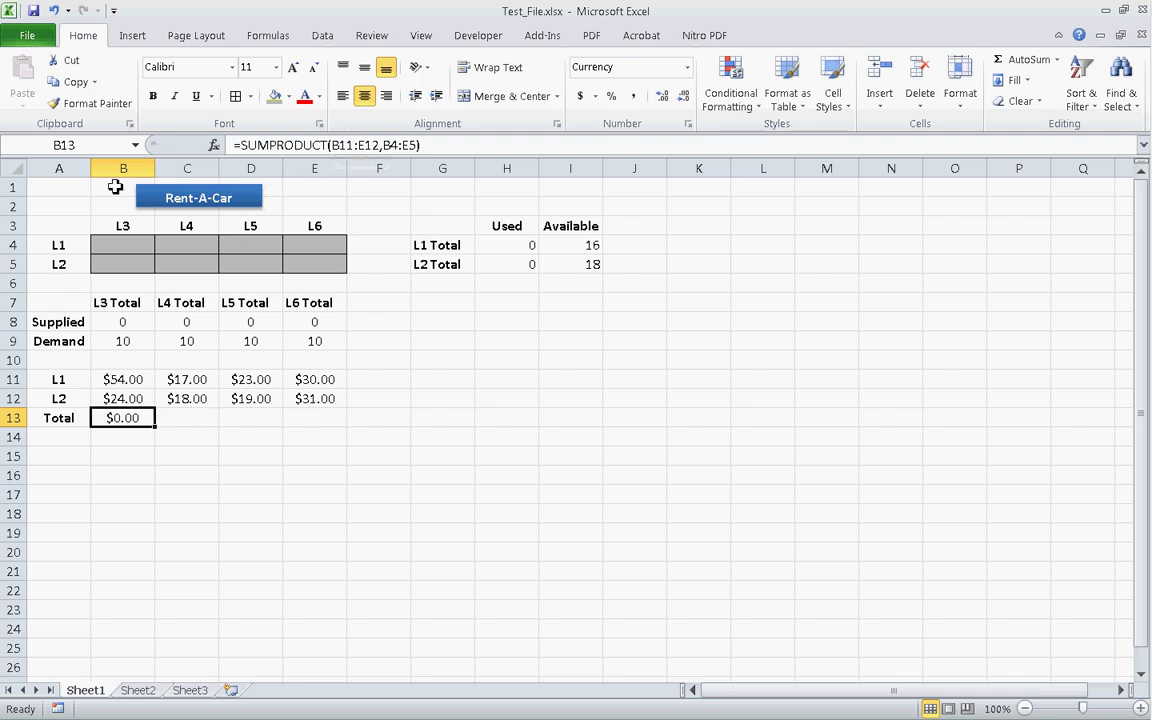
left_click(110, 381)
left_click_drag(110, 381, 298, 401)
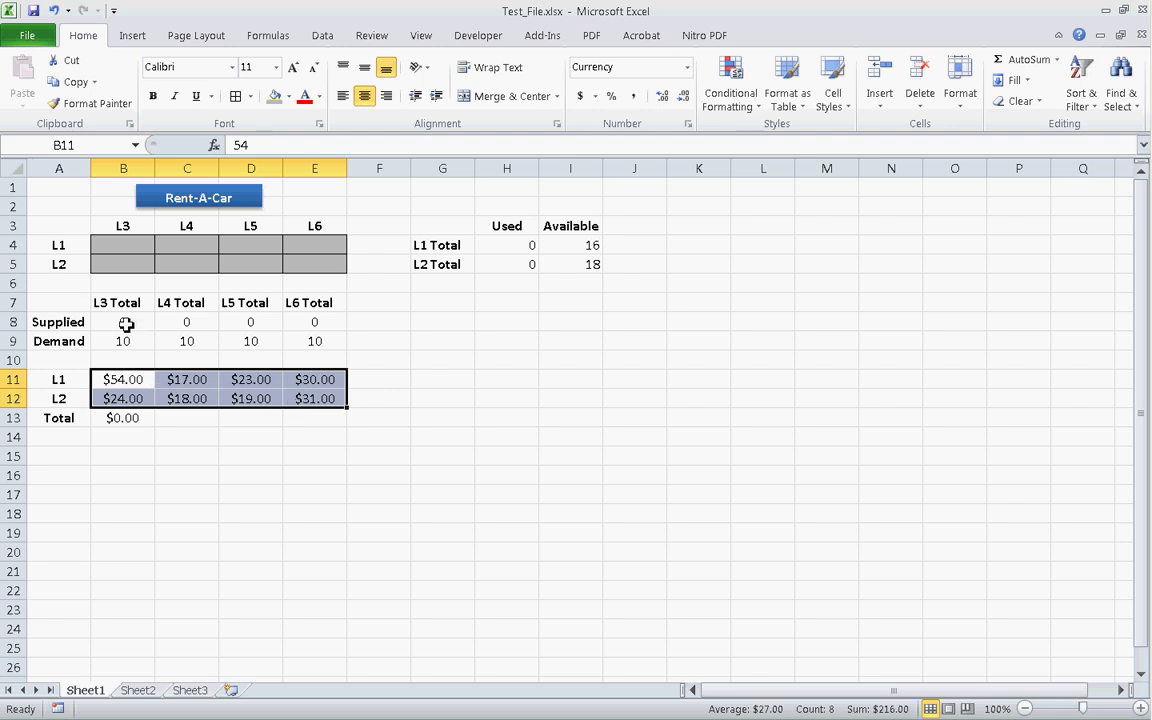
left_click_drag(104, 245, 302, 264)
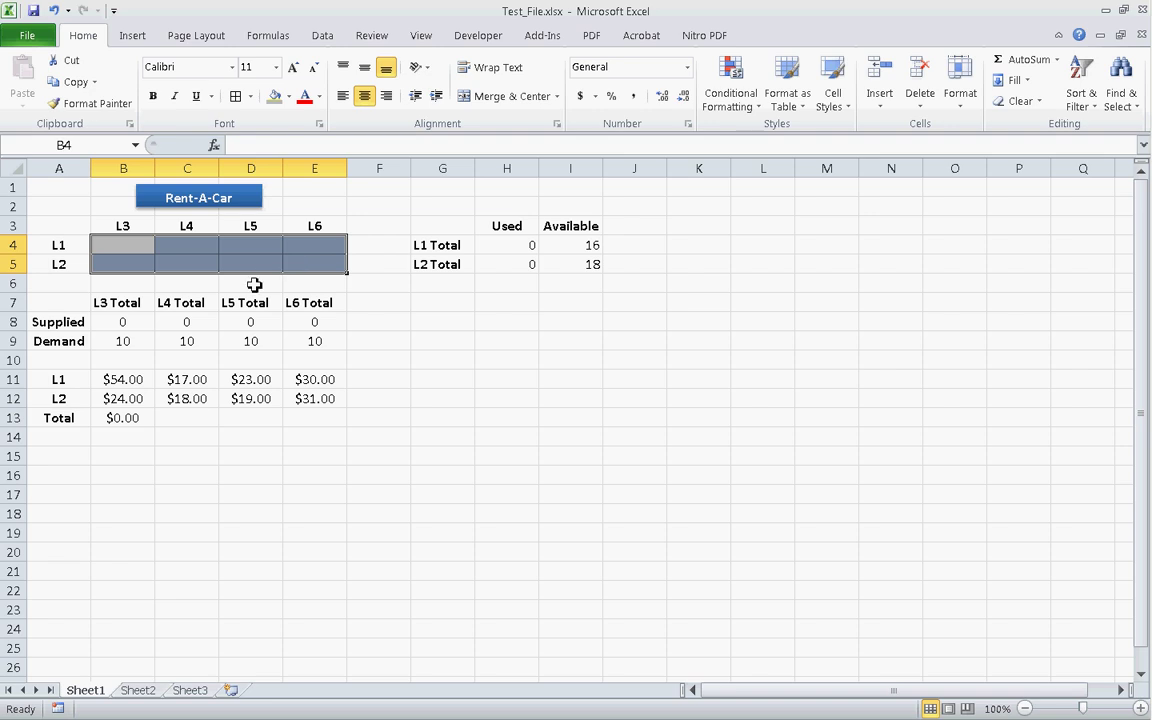
left_click(125, 380)
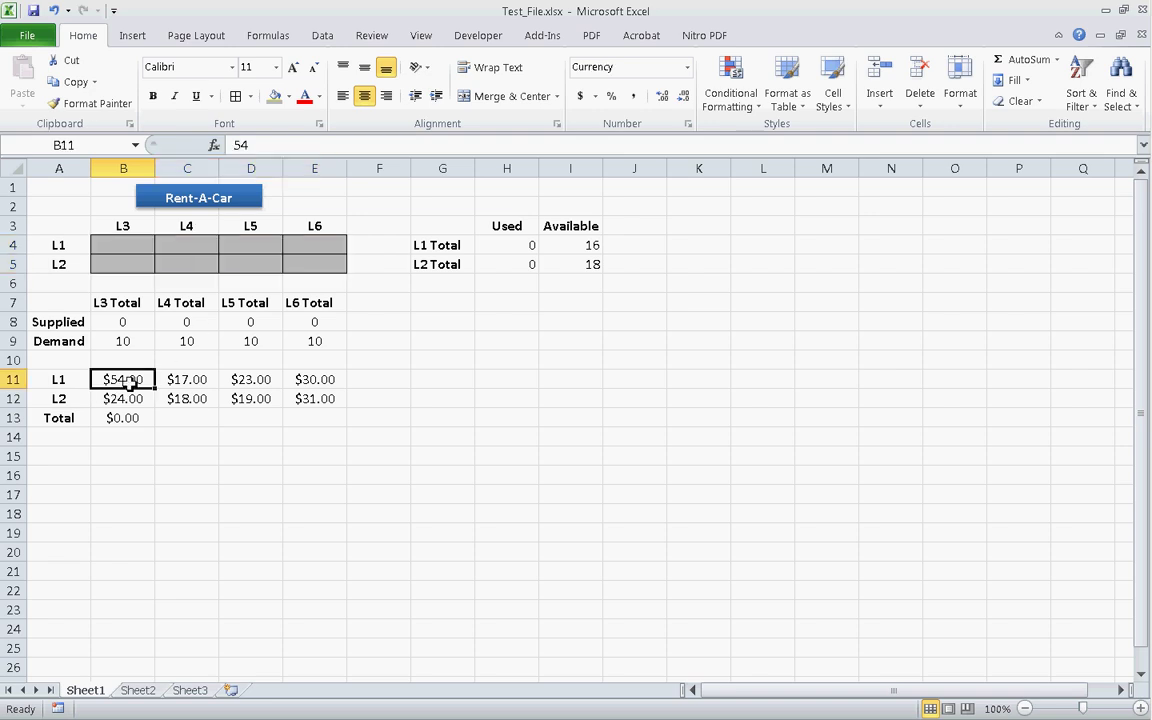
left_click(139, 245)
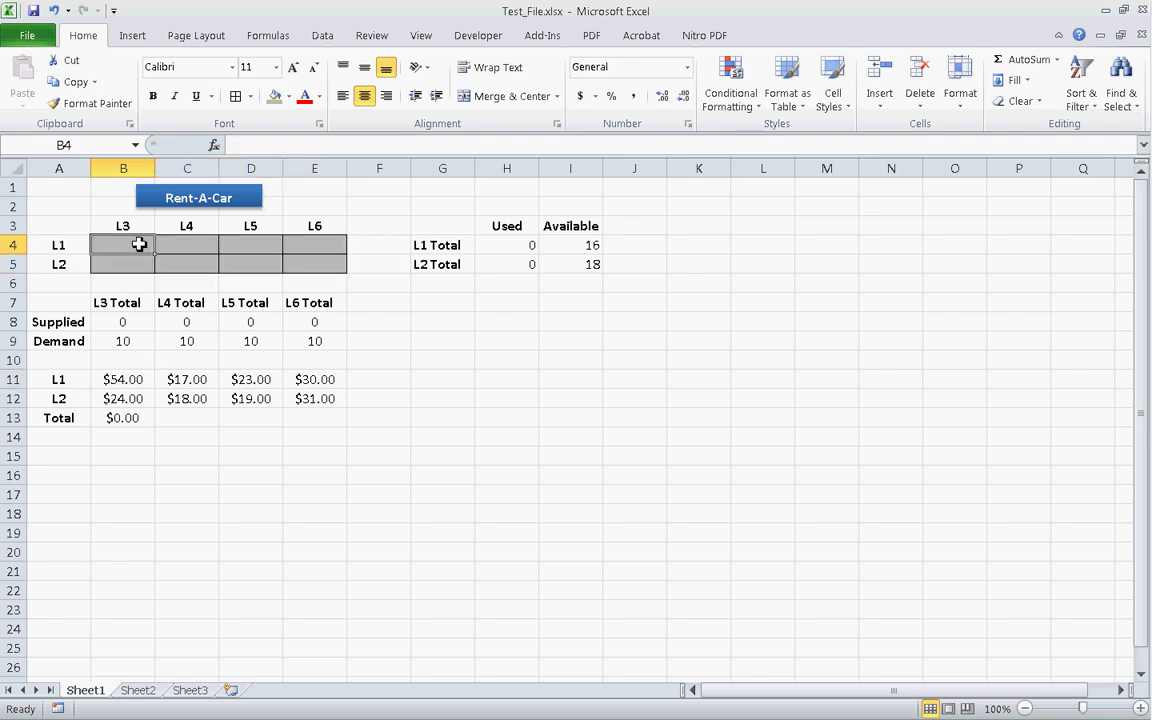
left_click(180, 386)
left_click(194, 244)
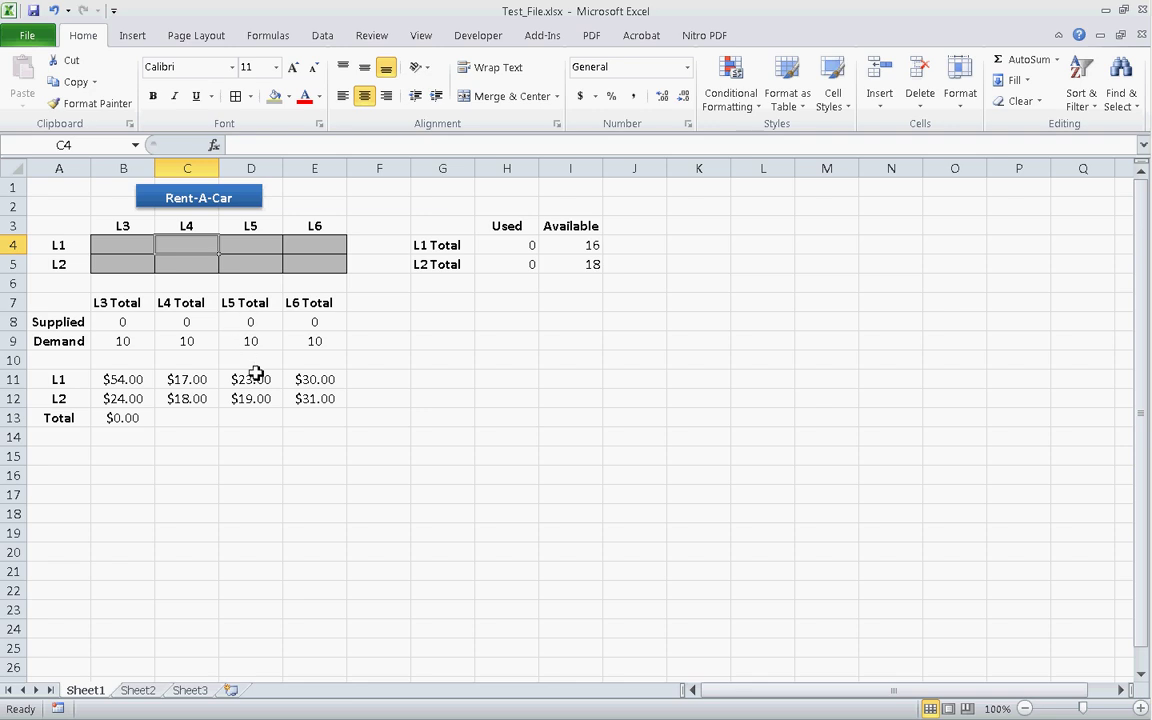
left_click(314, 401)
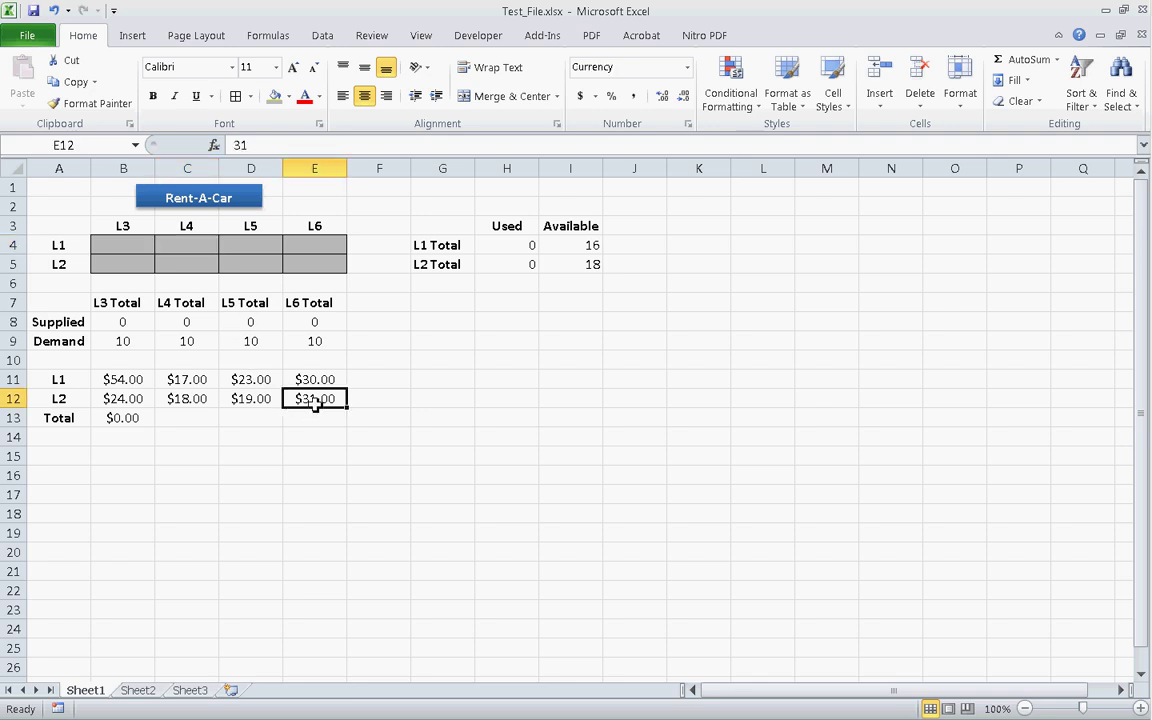
left_click(313, 265)
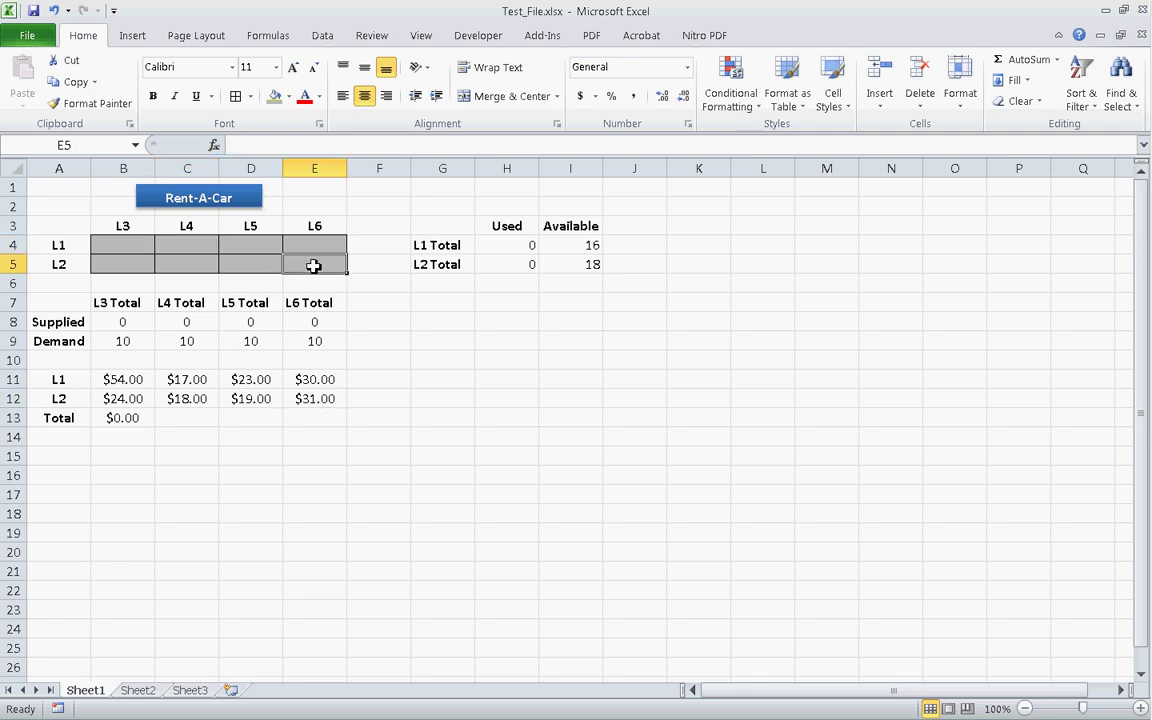
left_click(135, 419)
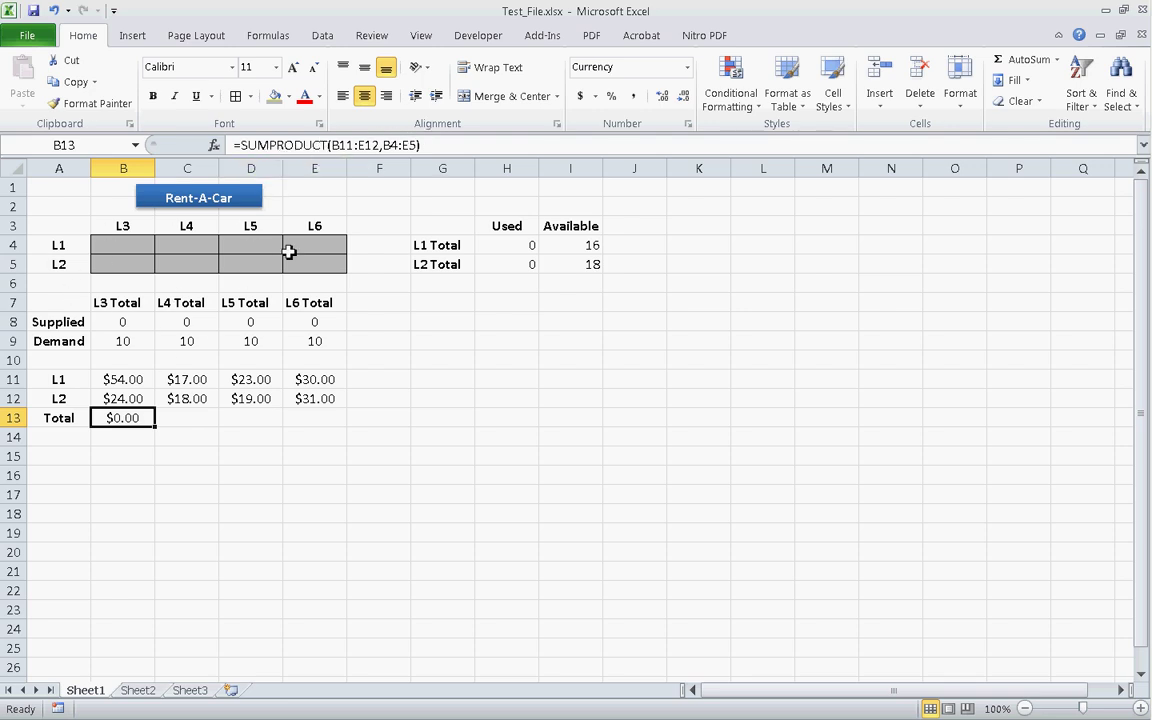
Review the Demand row and the Used and Available table for L1 and L2 against the allocation cells
left_click(120, 250)
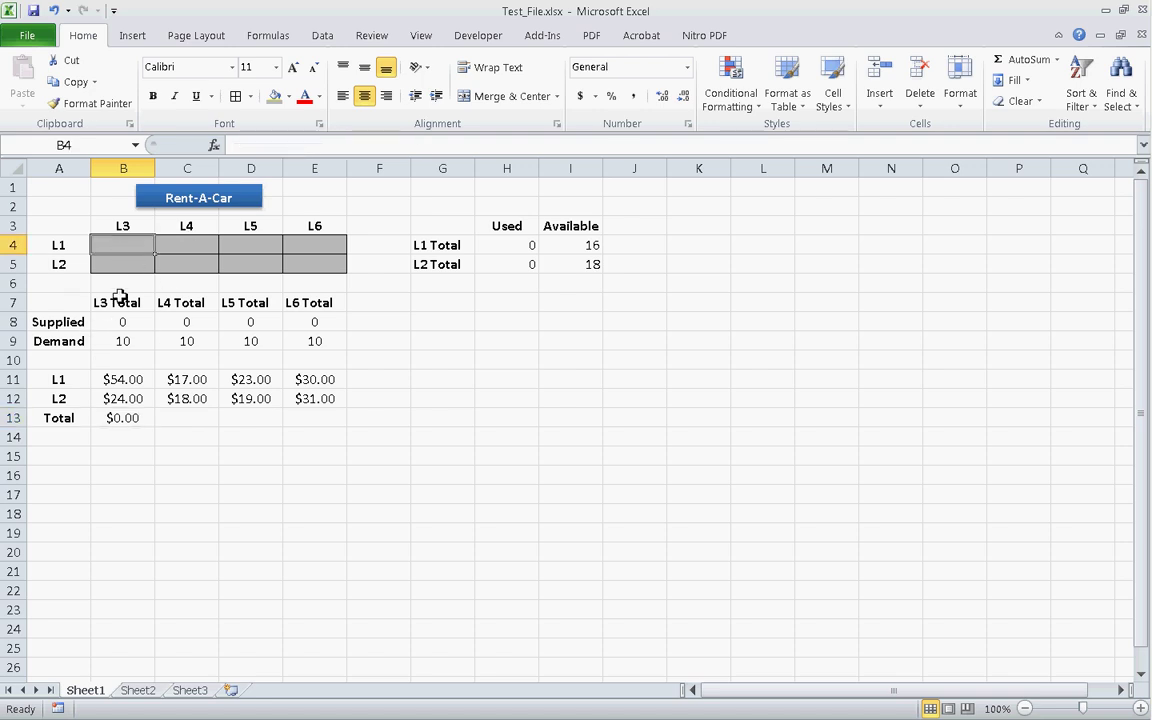
left_click_drag(62, 342, 316, 342)
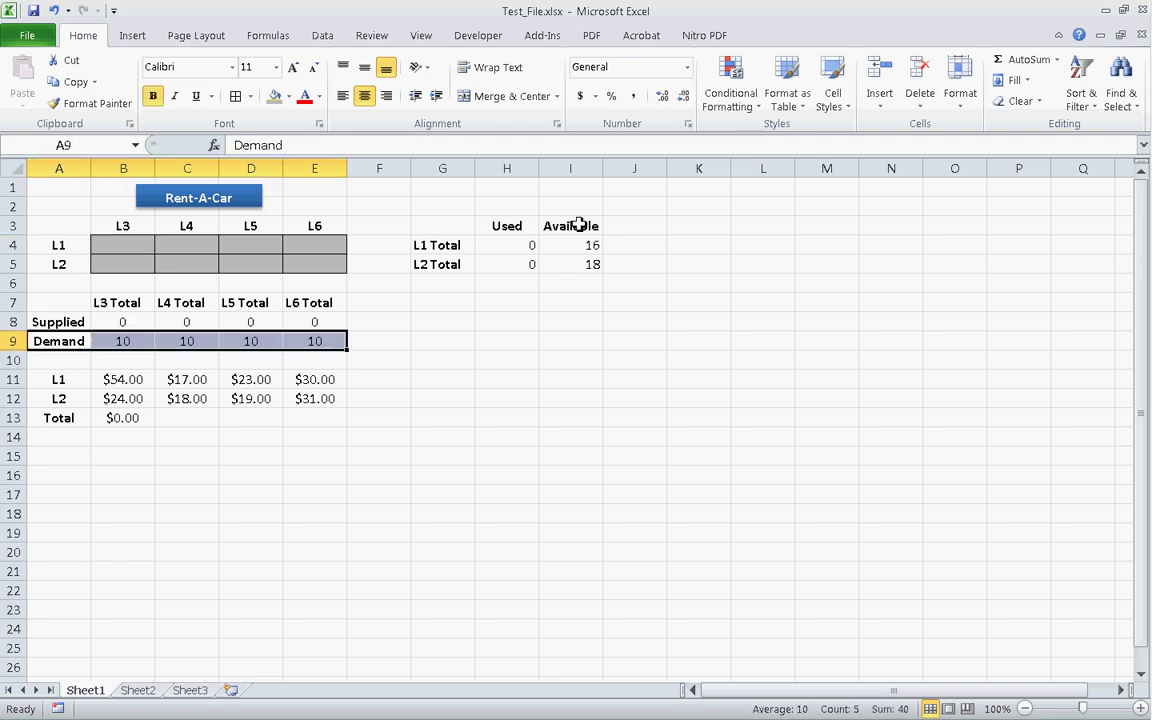
left_click_drag(572, 228, 583, 264)
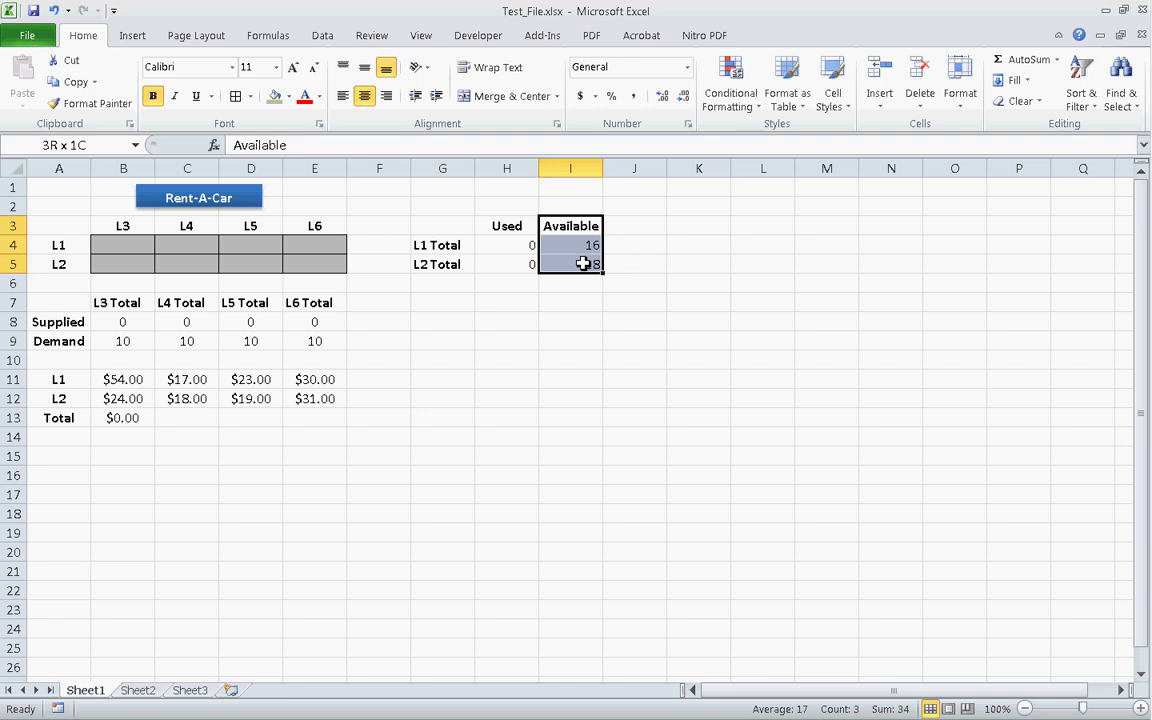
left_click_drag(432, 224, 571, 267)
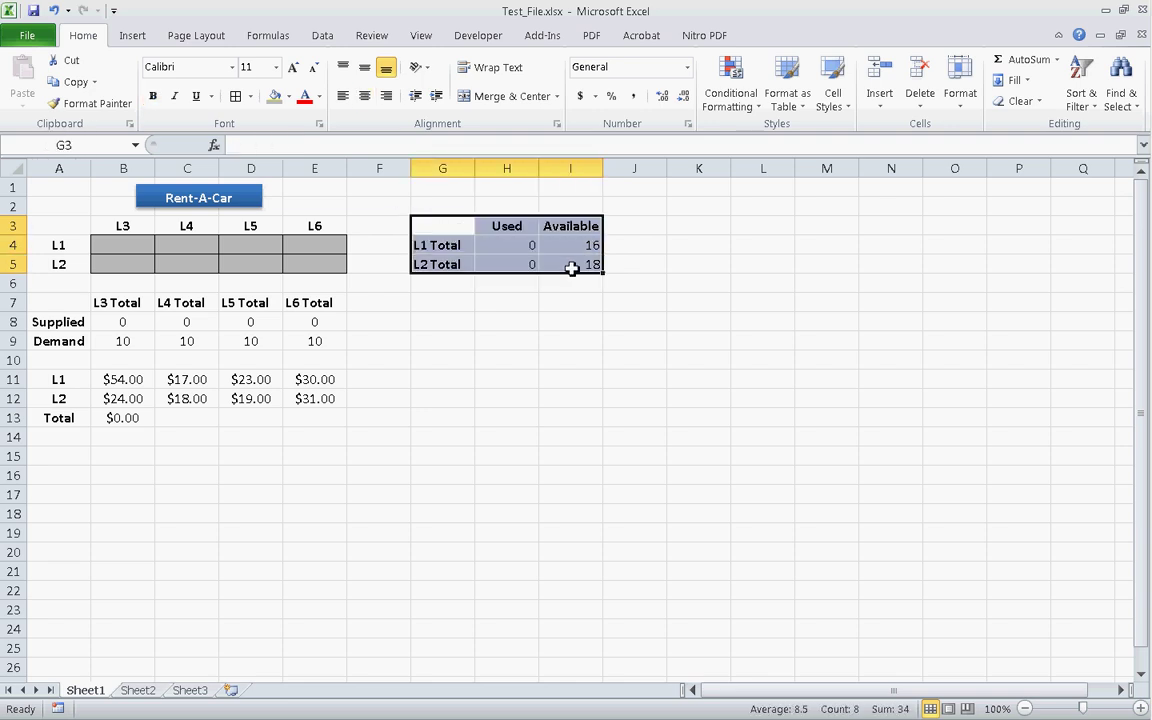
left_click(456, 246)
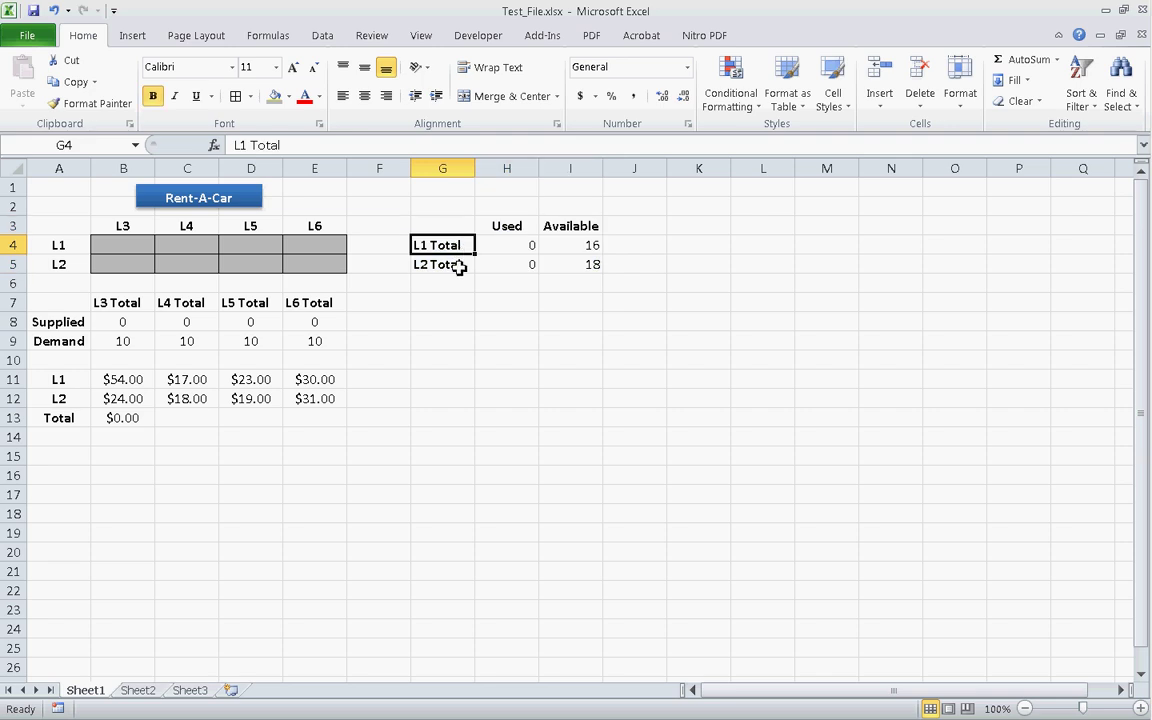
left_click(458, 265)
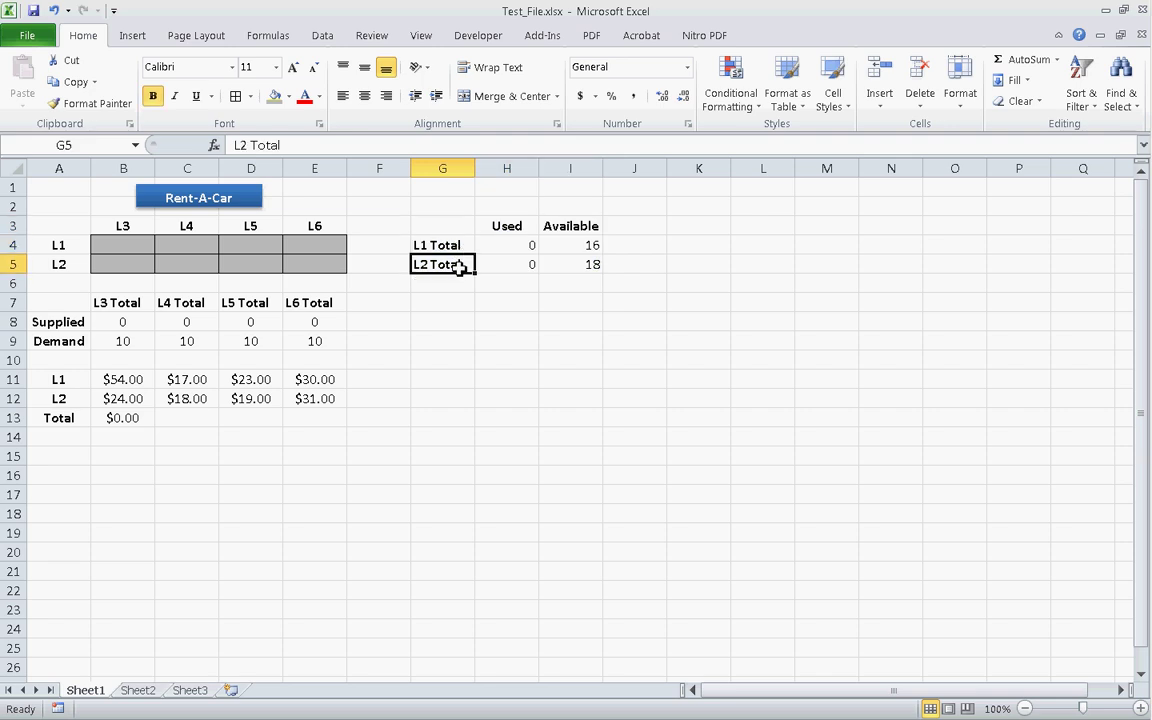
Inspect the Used formulas in H4 and H5, the allocation rows they sum, and the matching Available values
left_click(515, 246)
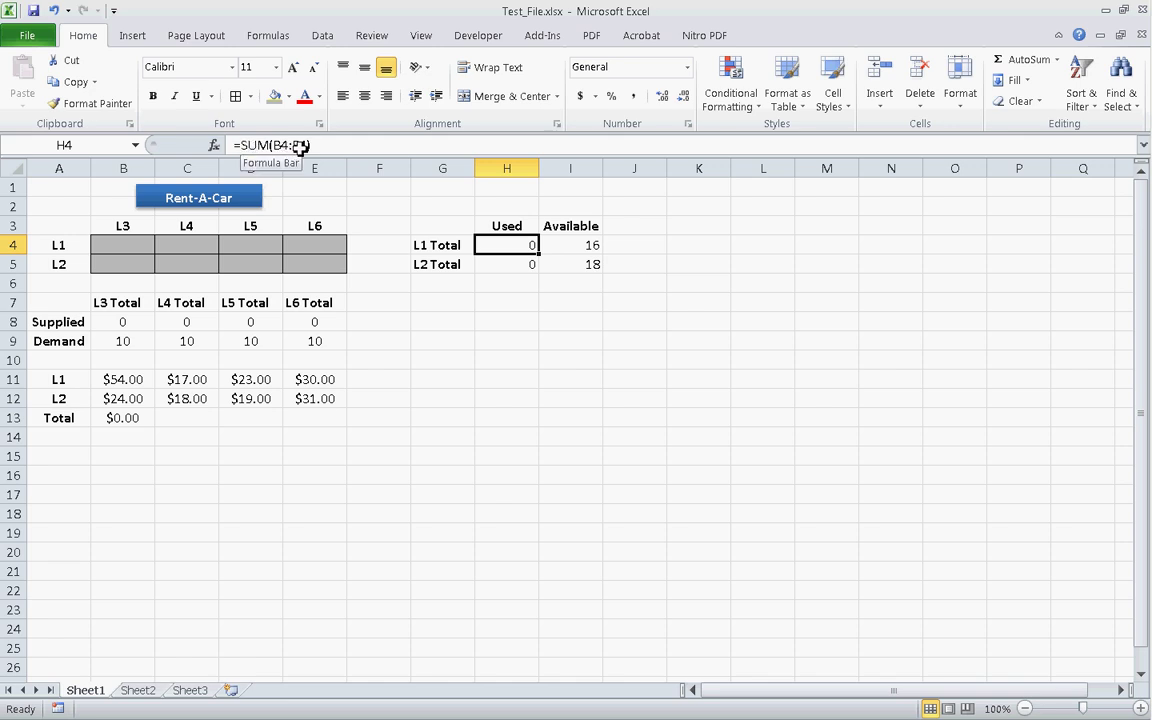
left_click_drag(112, 246, 307, 251)
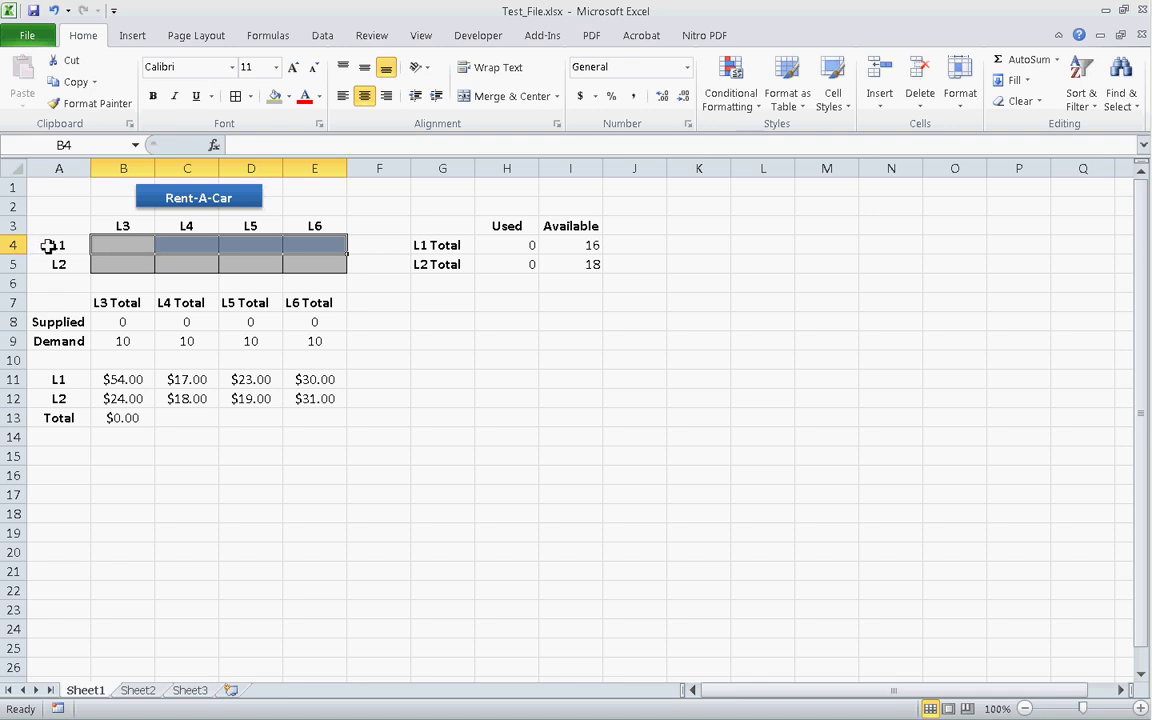
left_click(507, 265)
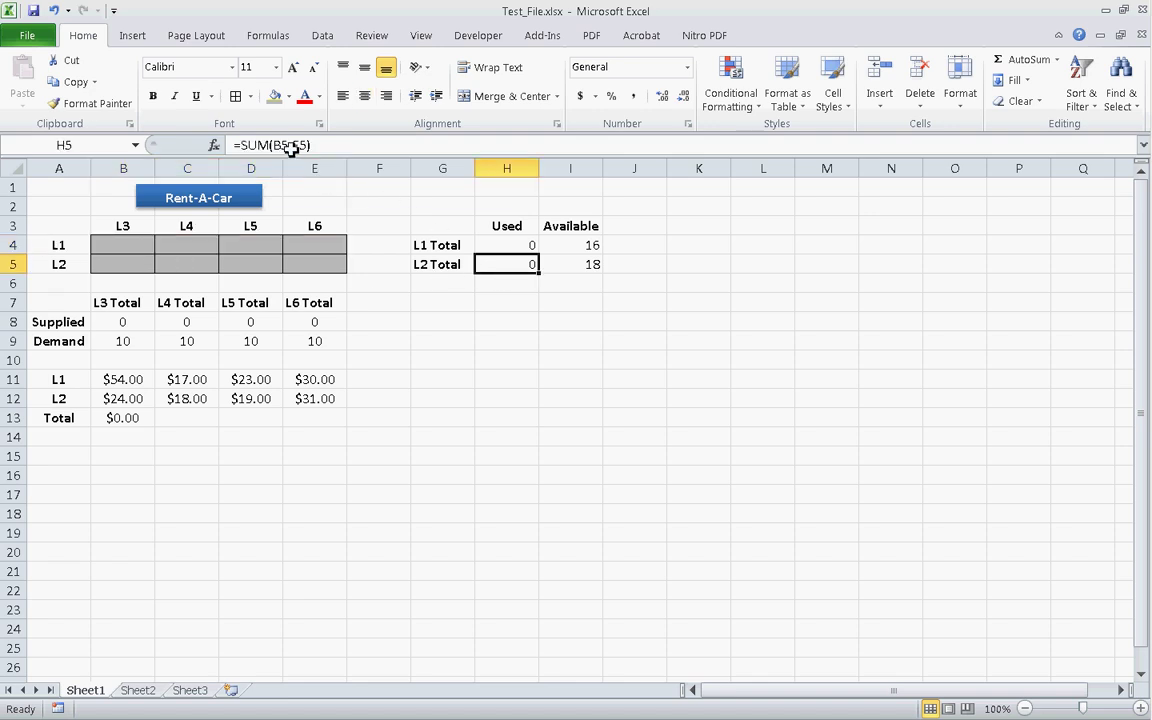
left_click_drag(144, 265, 311, 268)
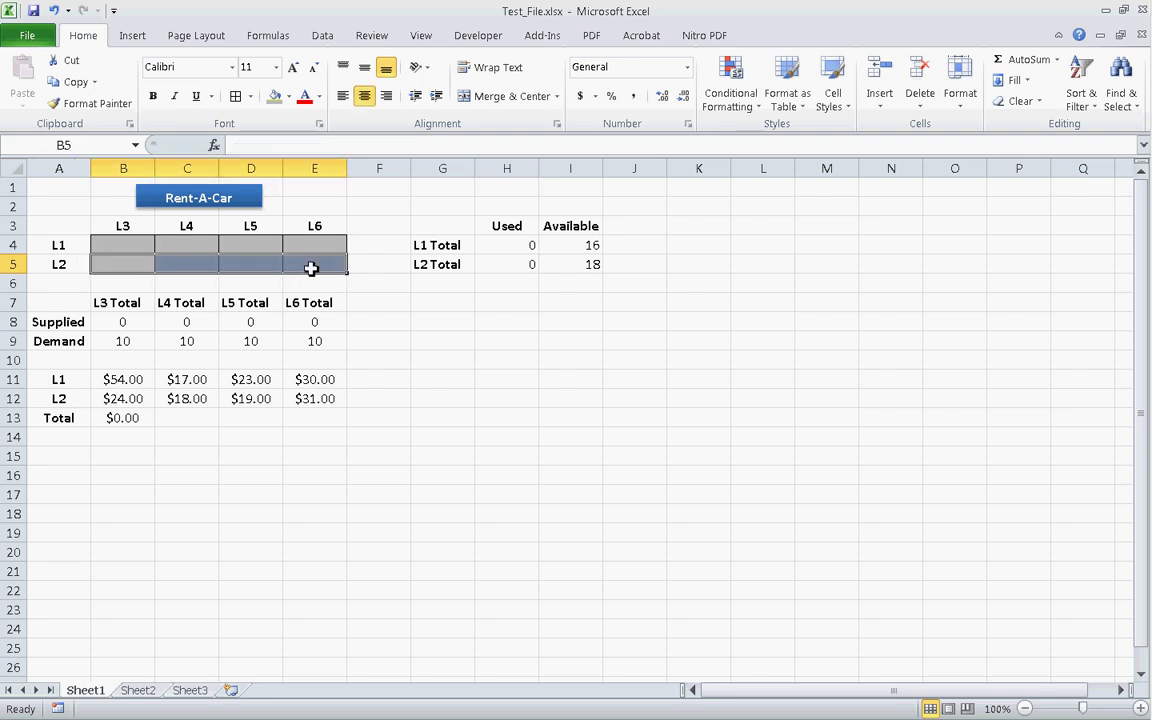
mouse_move(515, 252)
left_mouse_down()
mouse_move(519, 275)
mouse_move(519, 262)
left_mouse_up()
left_click_drag(590, 249, 581, 267)
Compare the Supplied totals in B8:E8 with the Demand values in B9:E9
left_click_drag(124, 321, 293, 326)
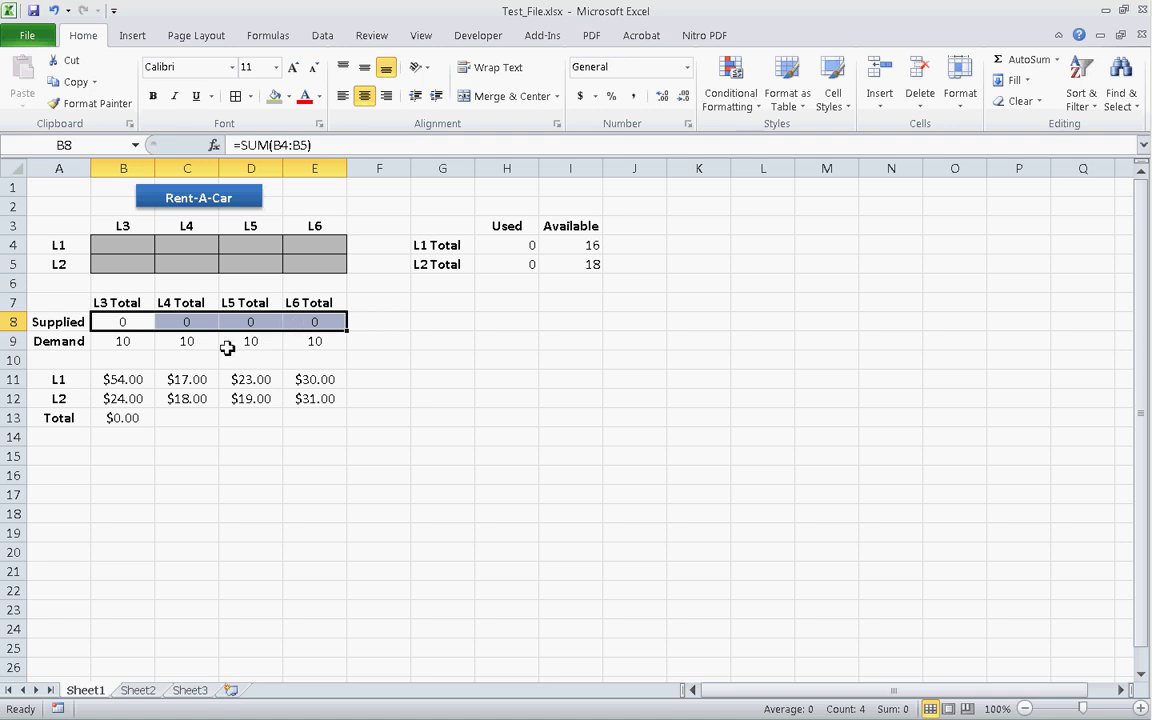
left_click_drag(140, 341, 312, 342)
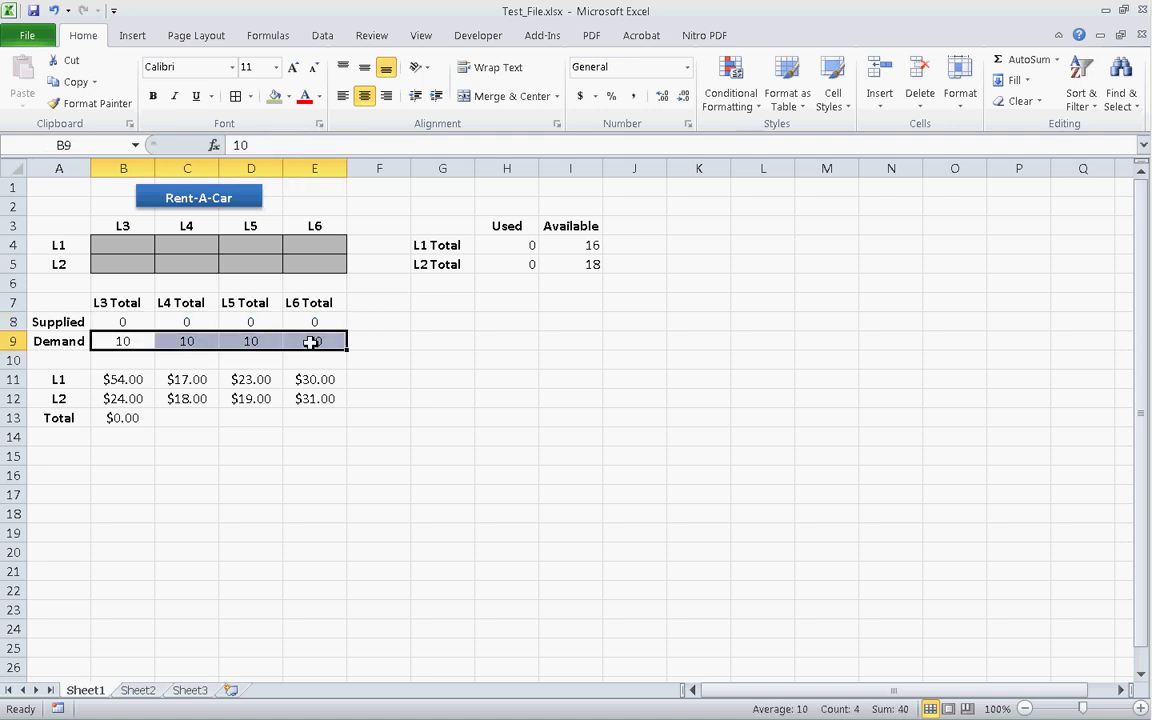
left_click(391, 324)
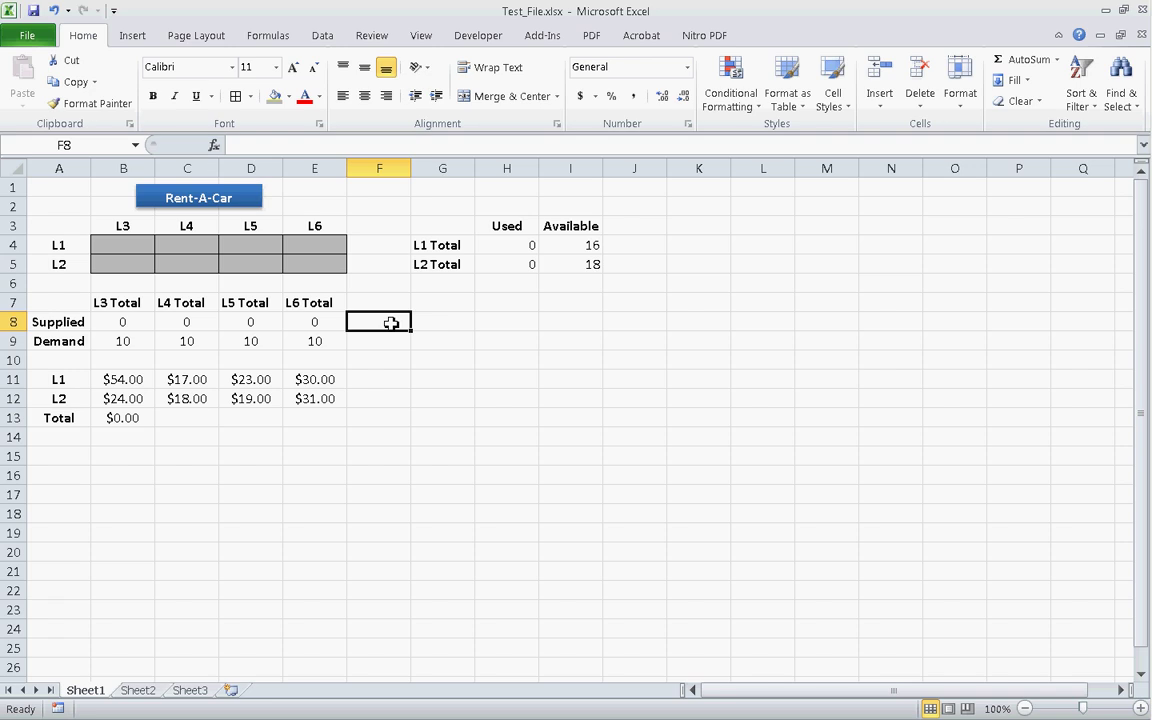
Check in the Excel options whether the Solver Add-in is listed among the active application add-ins
left_click(320, 35)
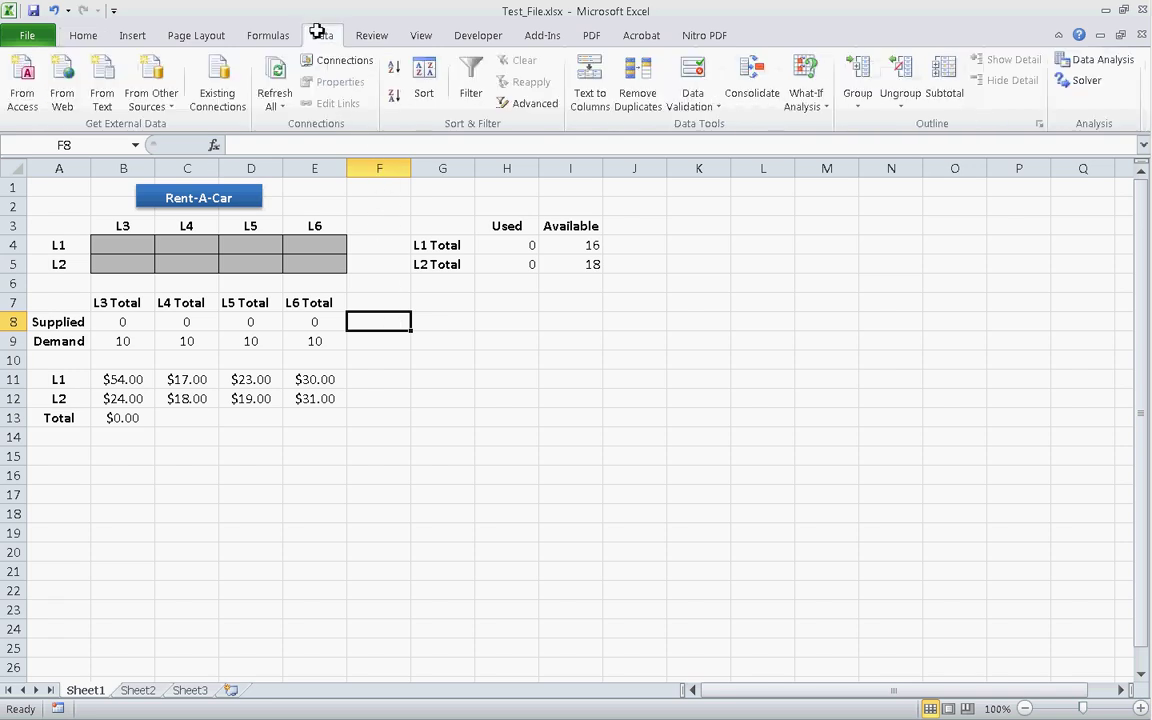
left_click(29, 37)
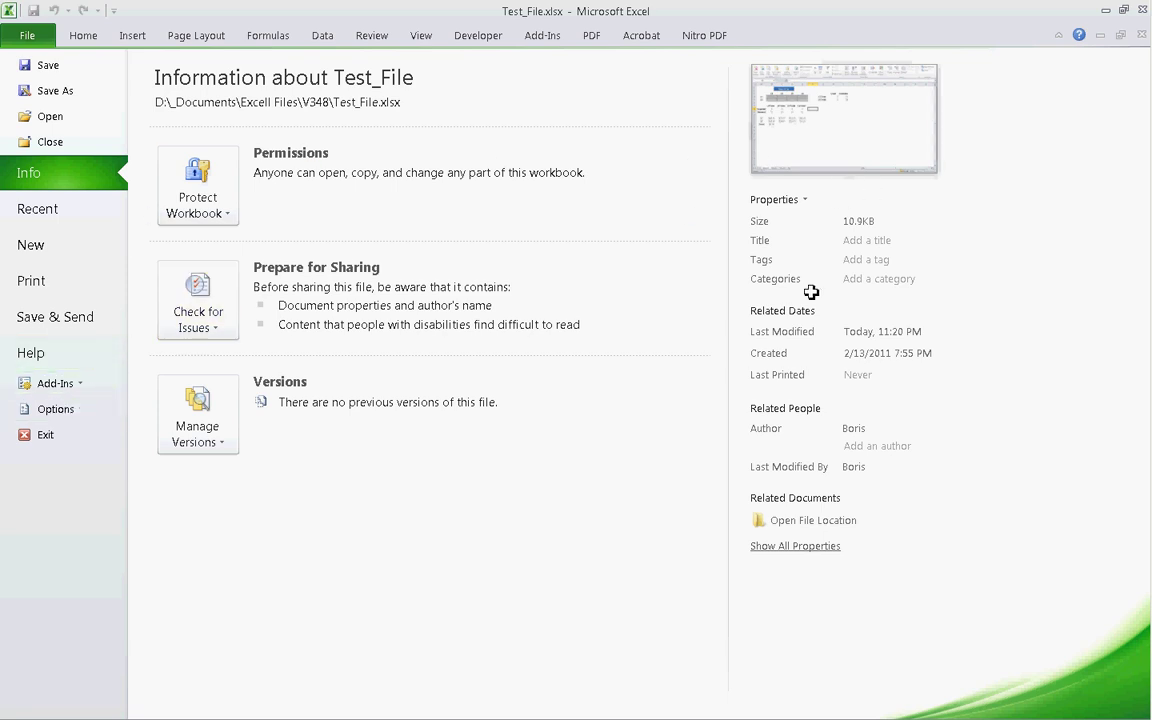
left_click(30, 37)
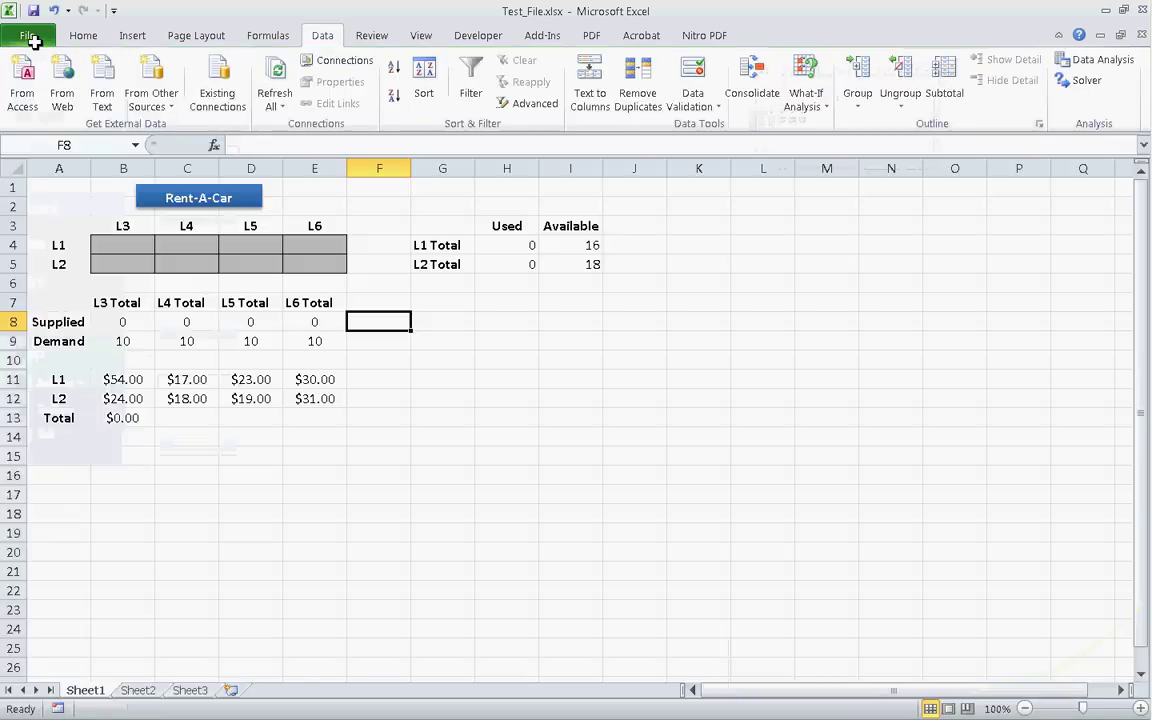
left_click(33, 40)
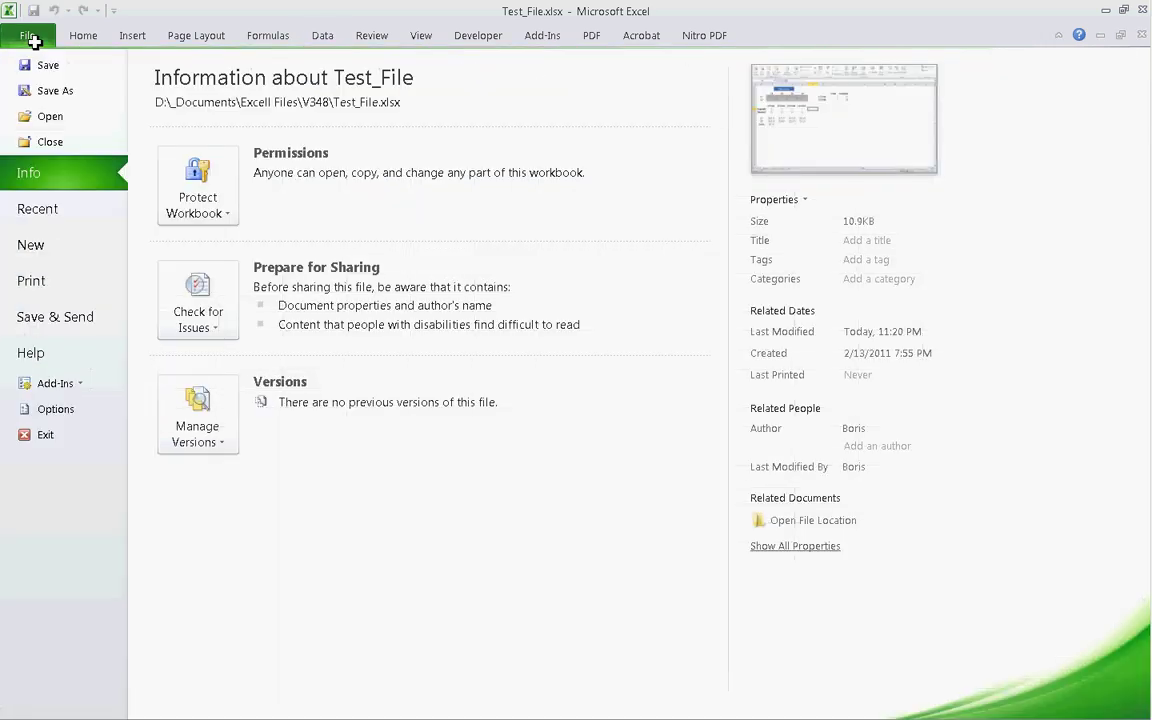
left_click(66, 388)
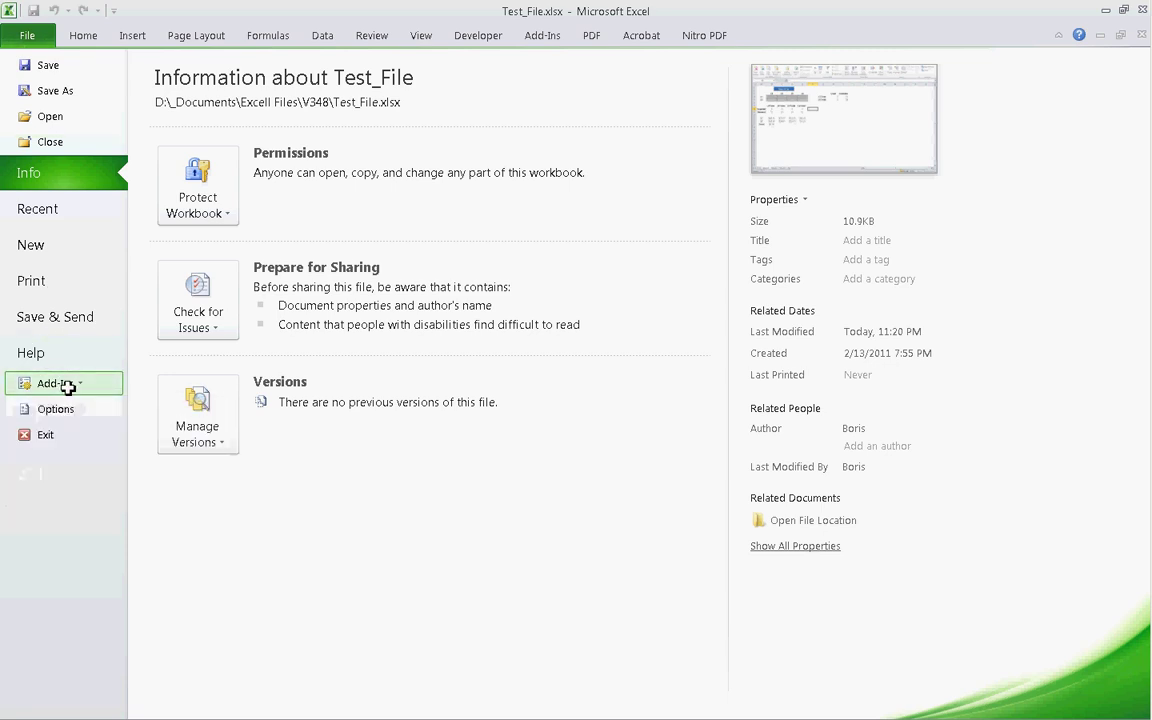
left_click(64, 405)
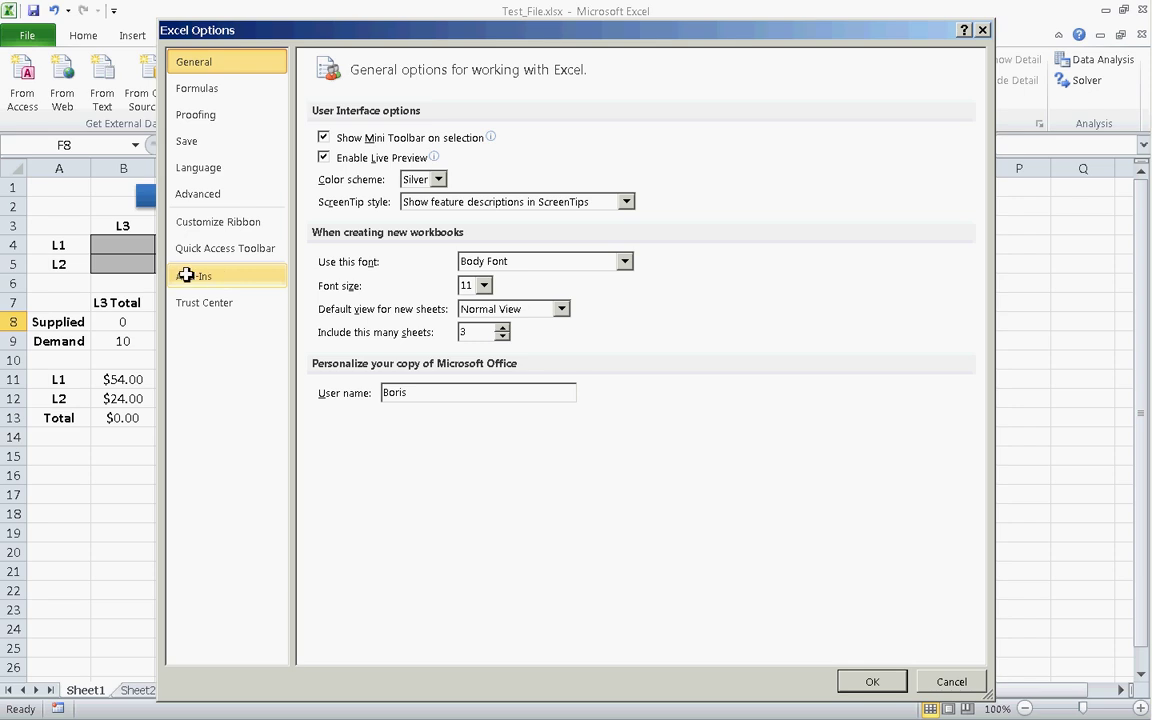
left_click(185, 275)
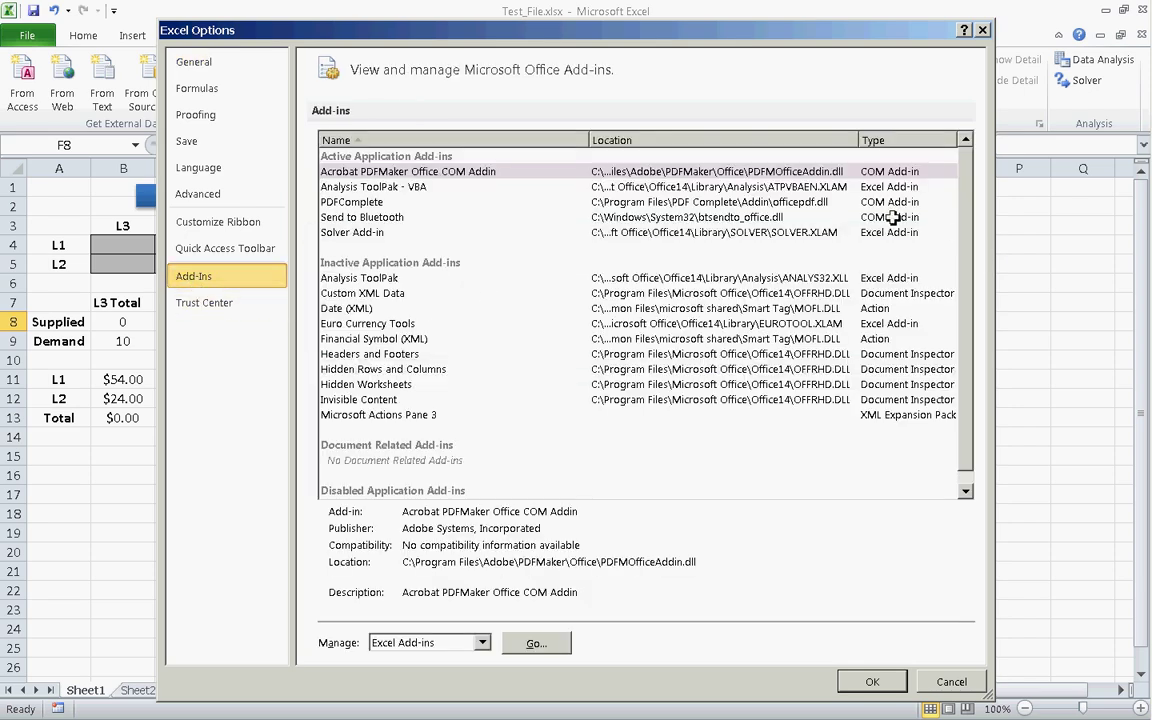
scroll(969, 226, "down", 1)
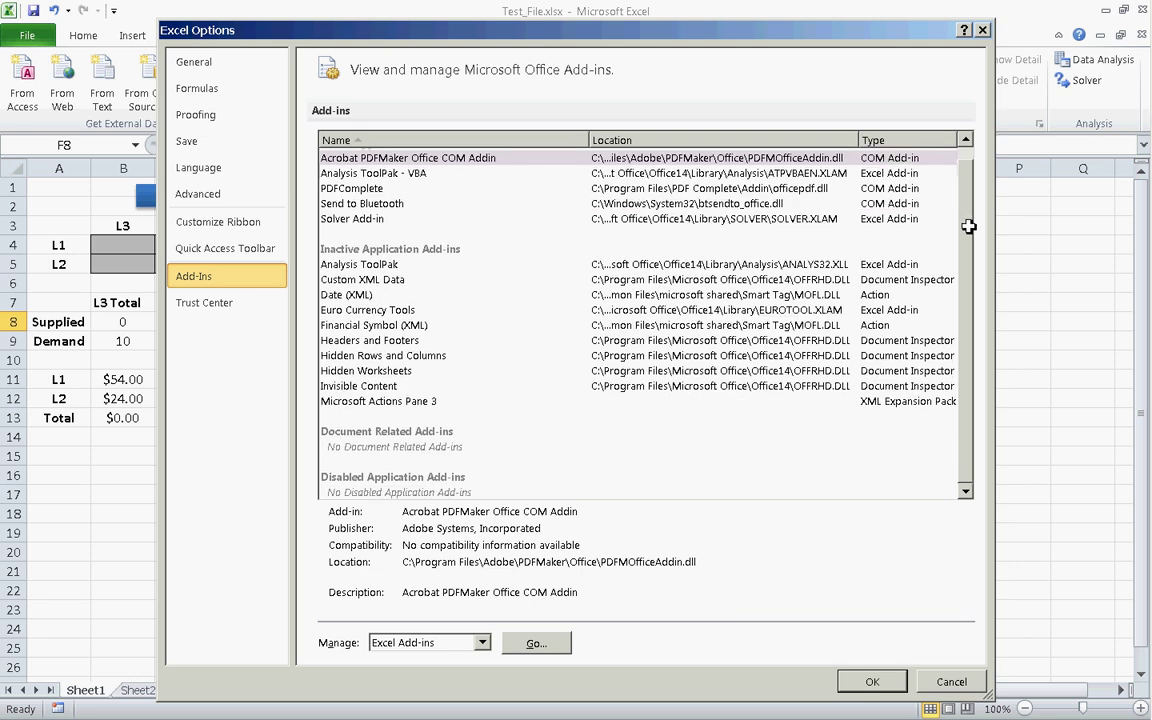
scroll(975, 177, "up", 1)
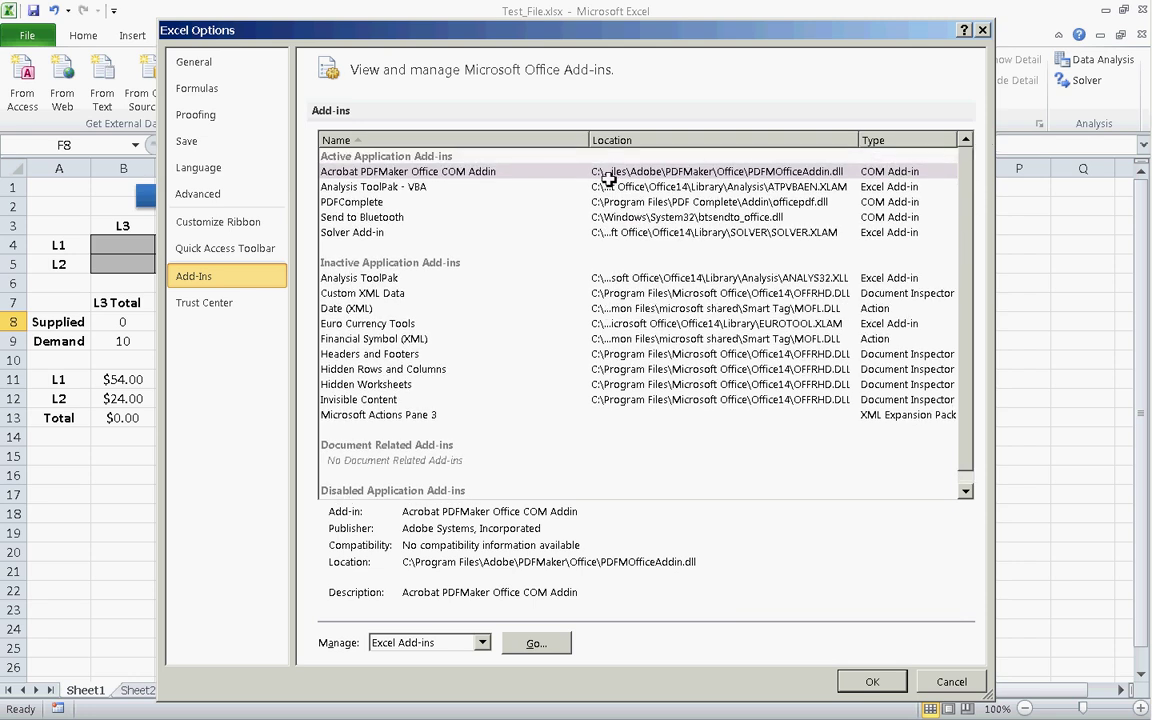
left_click(368, 234)
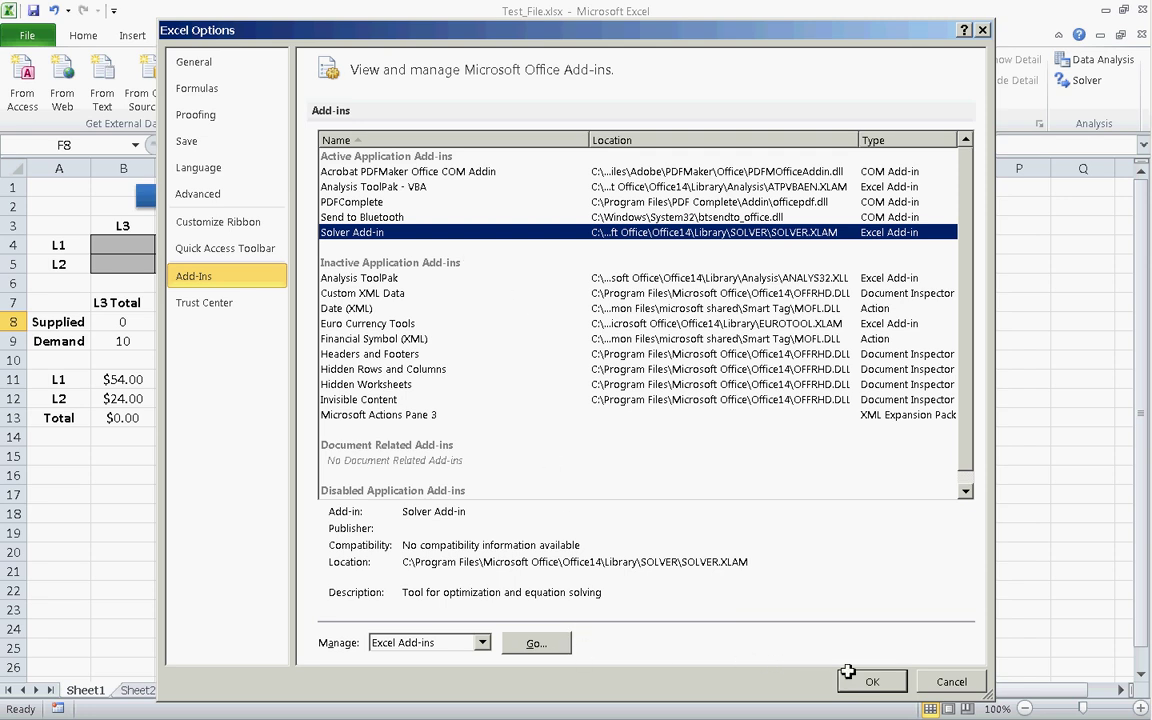
left_click(982, 30)
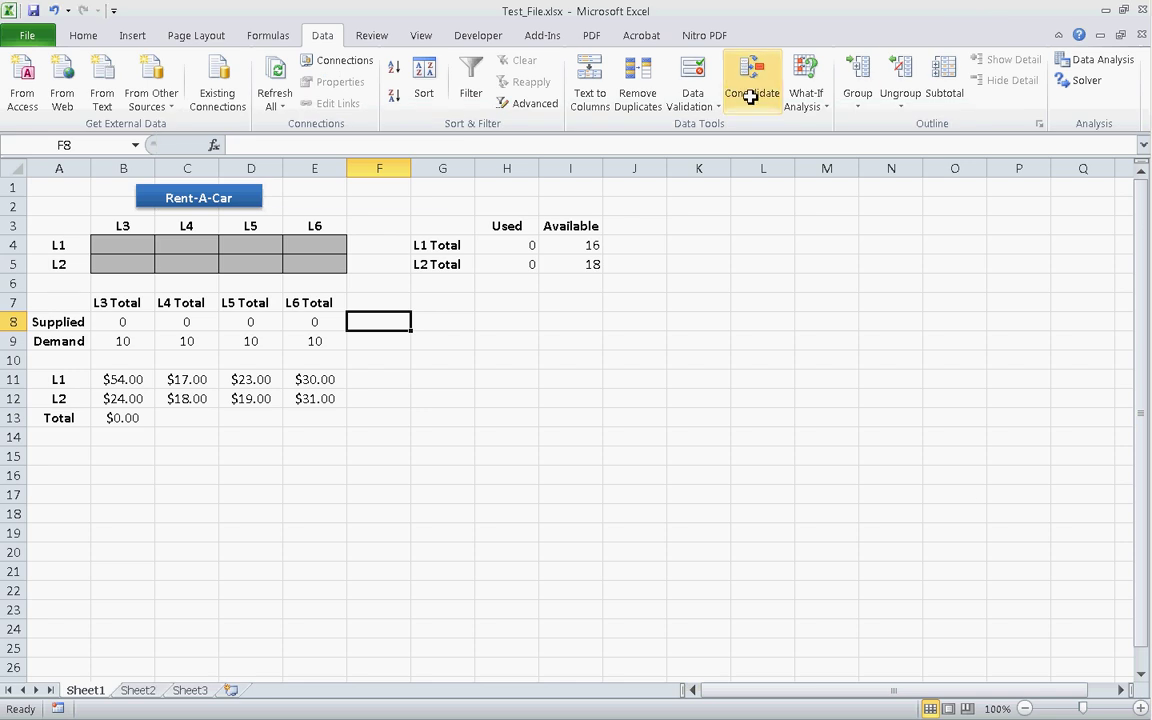
Start Solver and set its objective to minimize the total cost in cell B13
left_click(1087, 82)
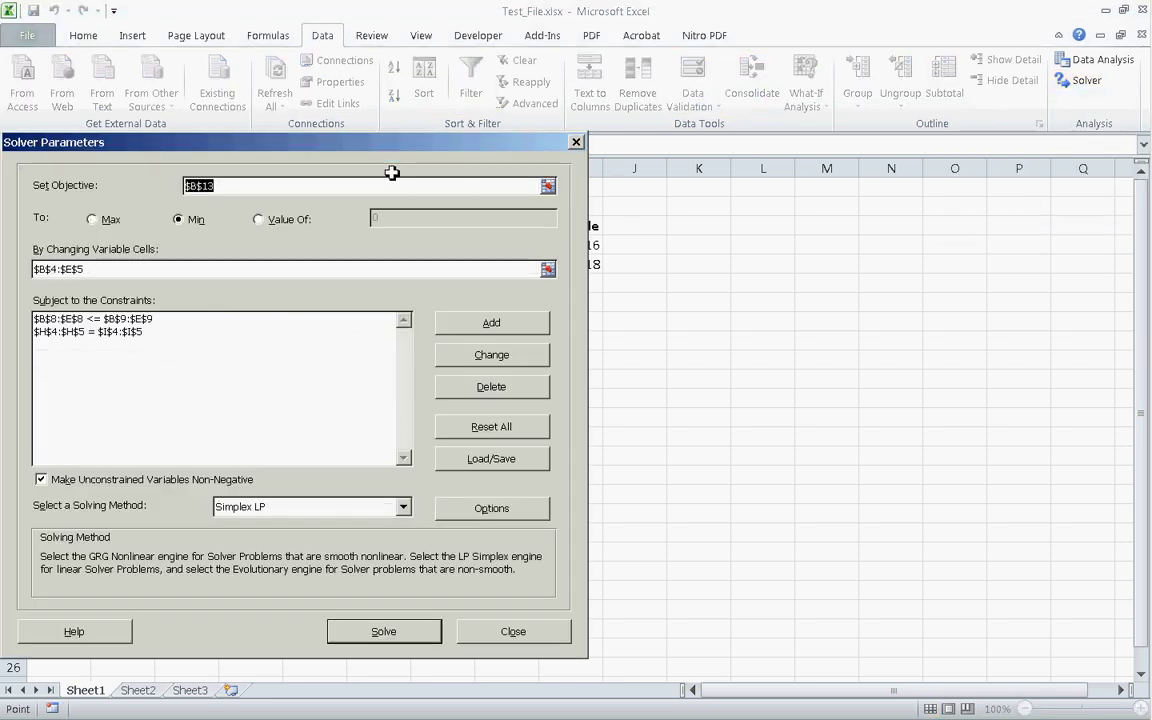
left_click_drag(301, 148, 729, 134)
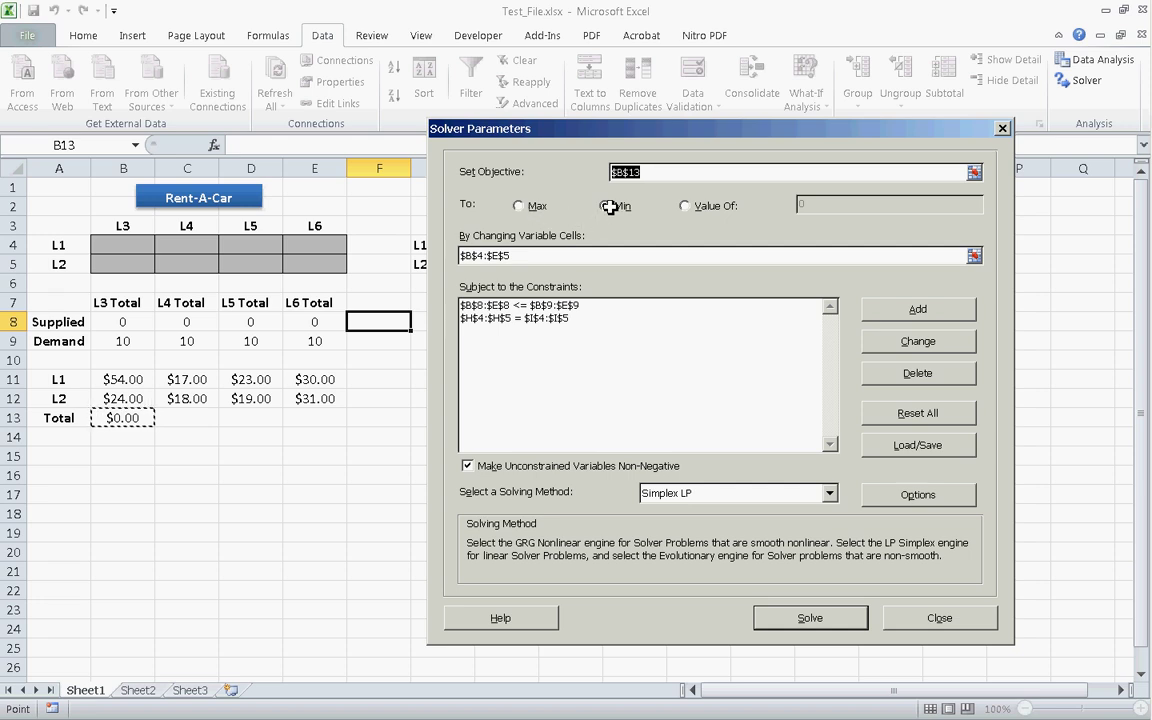
left_click(606, 206)
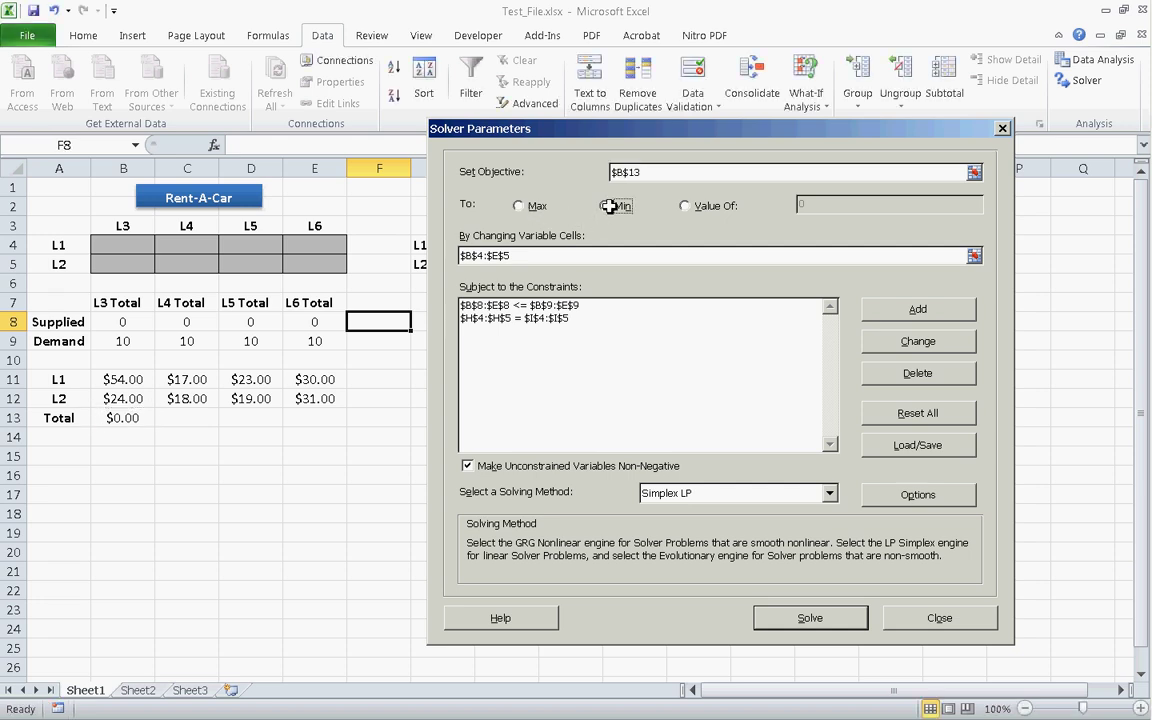
left_click(974, 172)
left_click(124, 417)
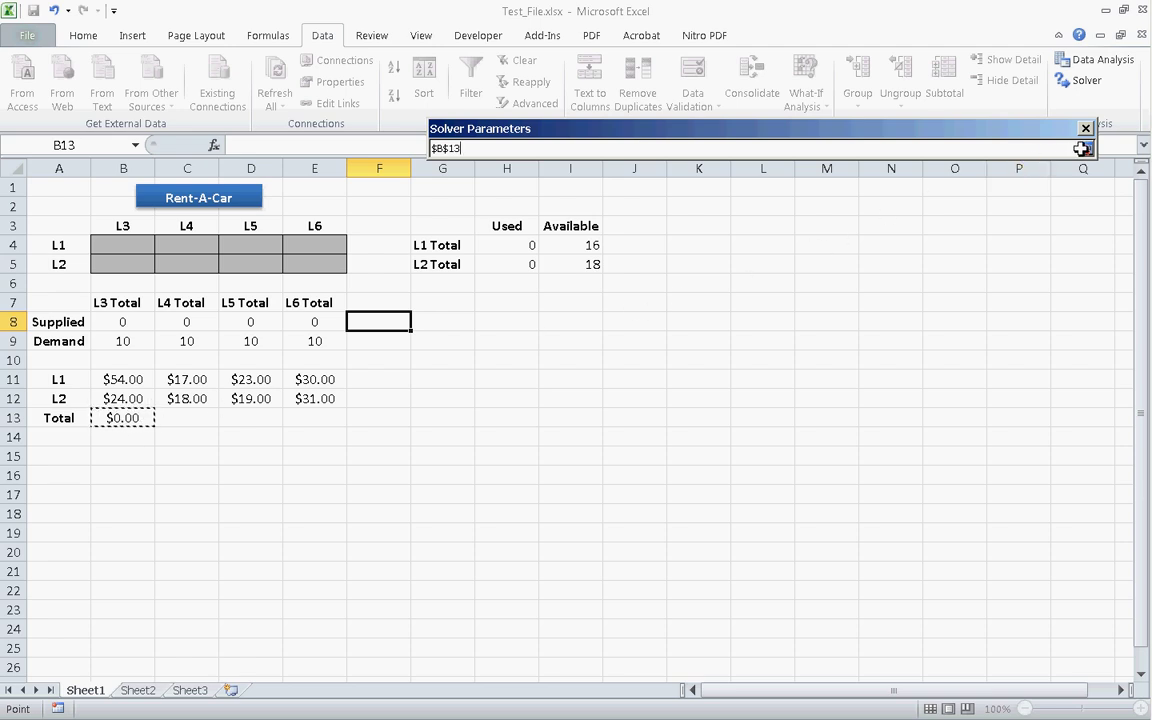
left_click(1085, 148)
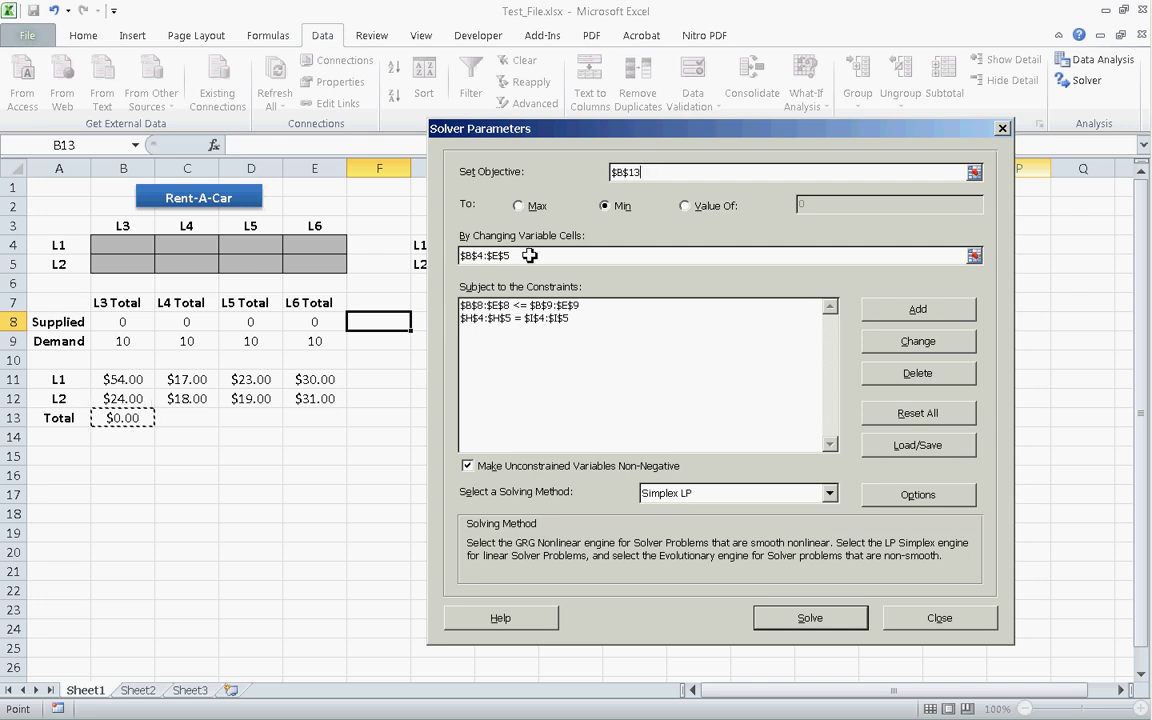
Set the changing variable cells to B4:E5 and make unconstrained variables non-negative
left_click(974, 256)
left_click_drag(136, 244, 316, 264)
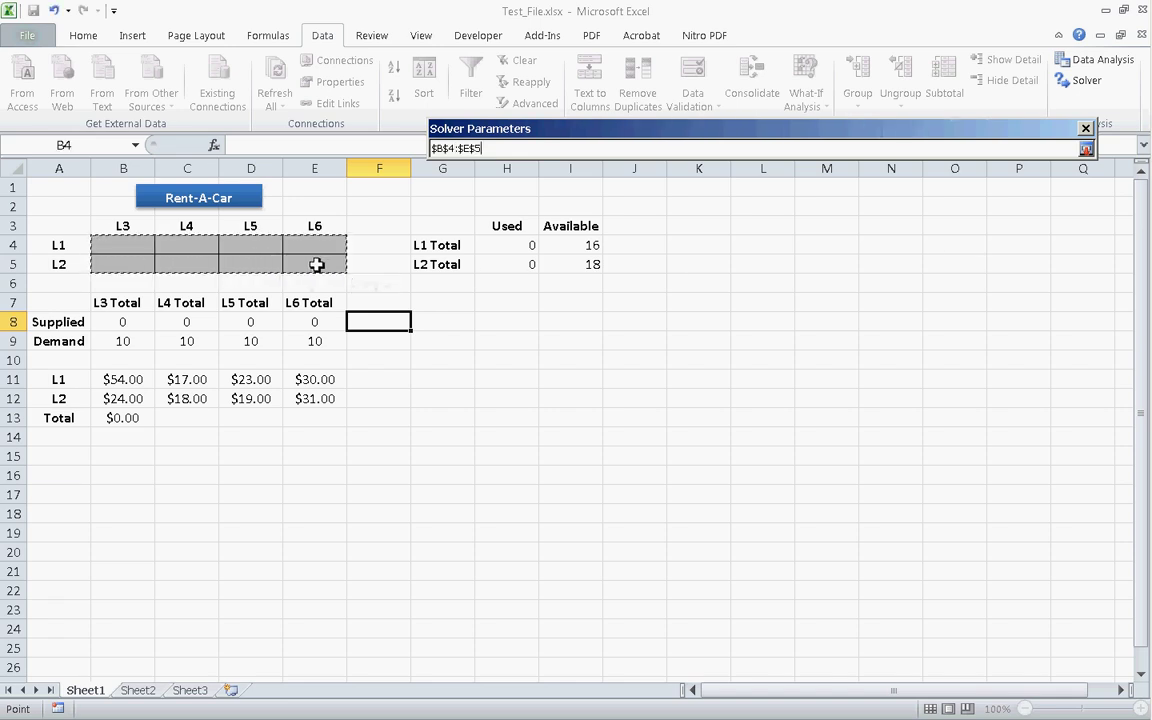
left_click(1083, 147)
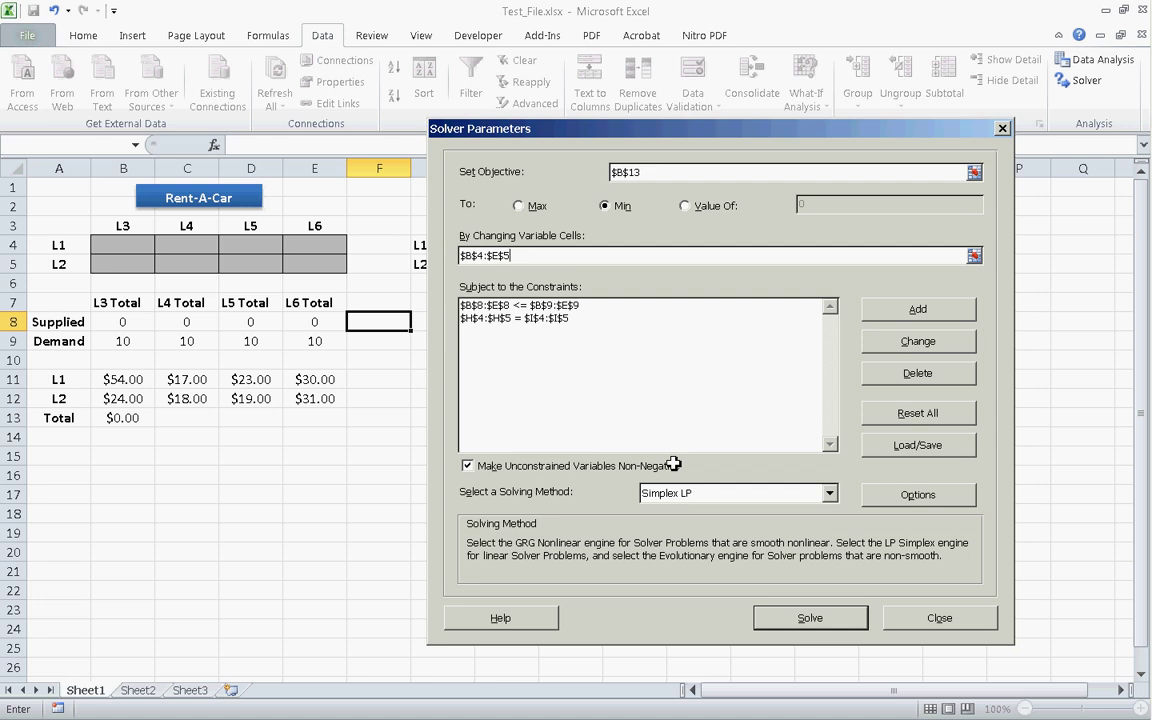
left_click(469, 466)
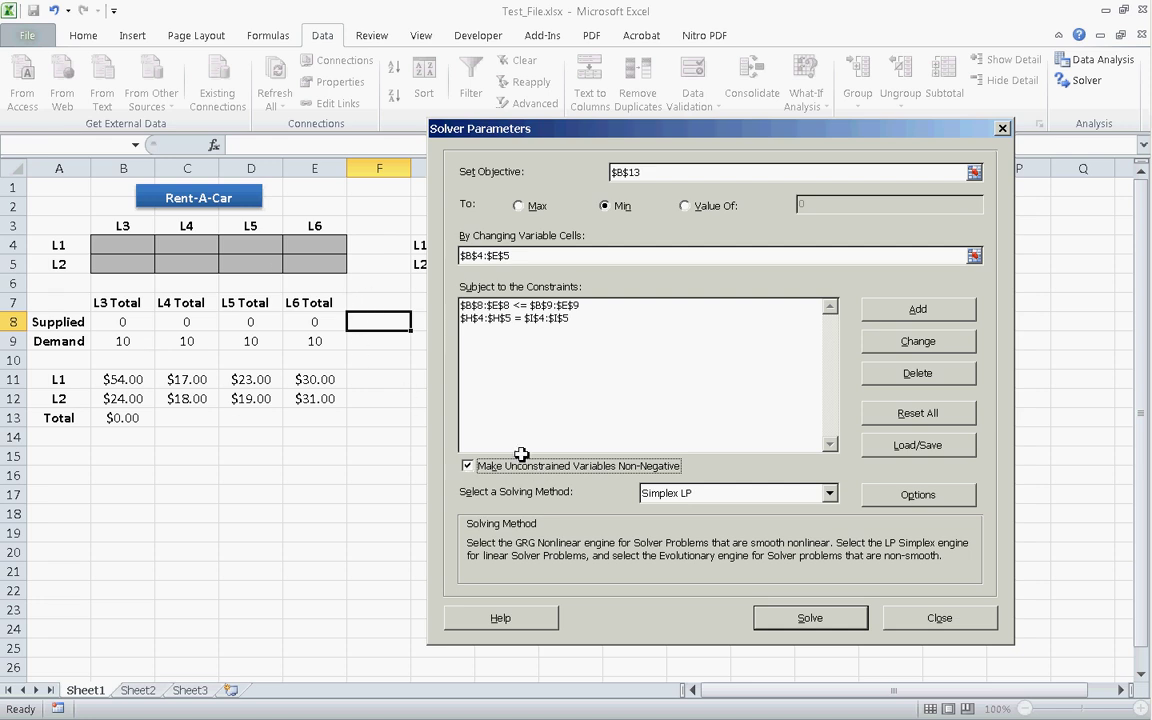
Delete both existing Solver constraints, the Supplied versus Demand one and the Used versus Available one
left_click(585, 304)
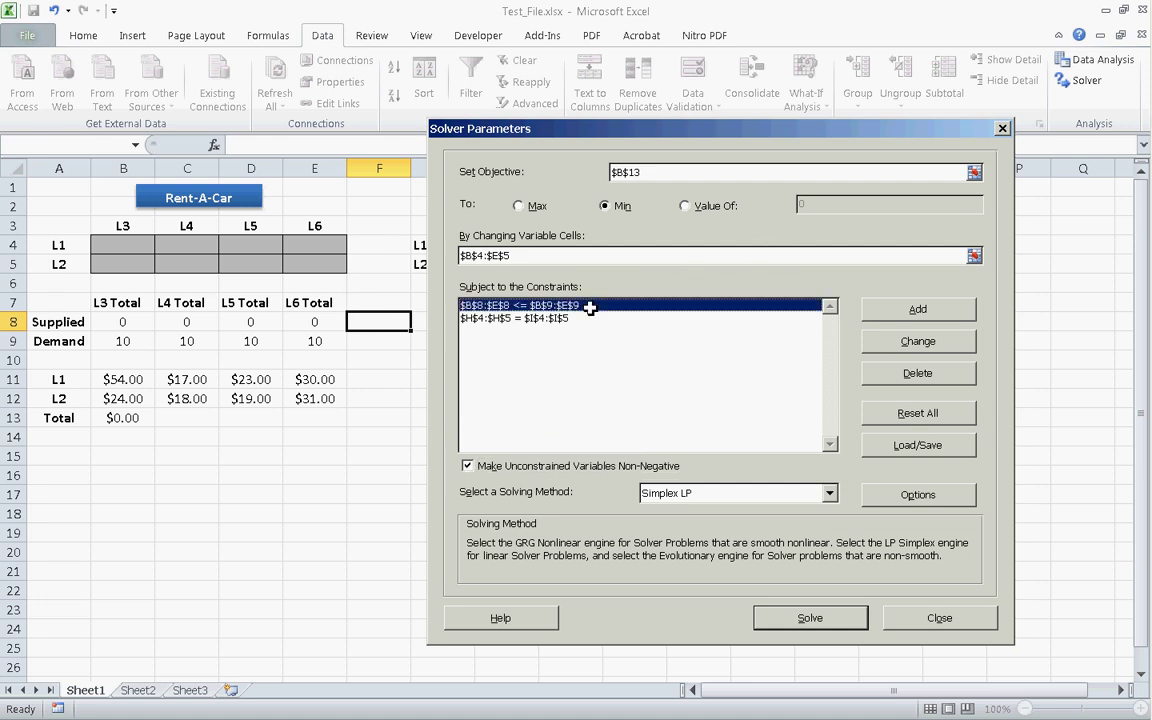
left_click(872, 374)
left_click(585, 304)
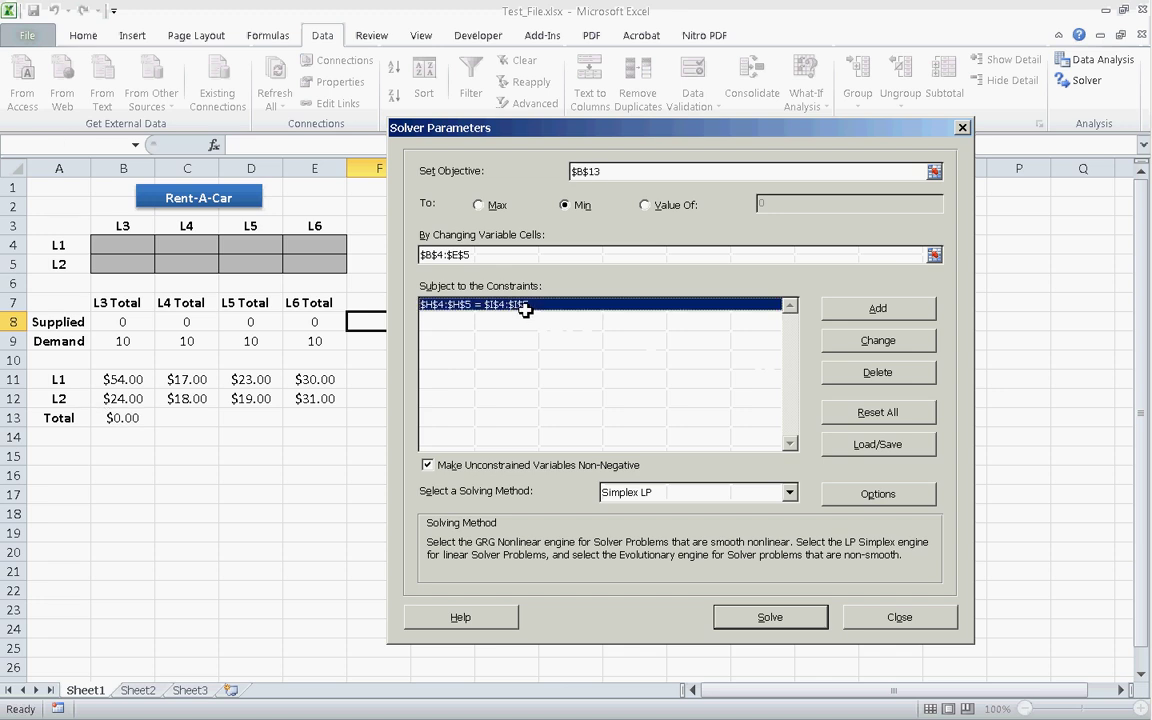
left_click(918, 374)
Add a Solver constraint requiring the Used cells H4:H5 to equal the Available cells I4:I5
left_click(834, 308)
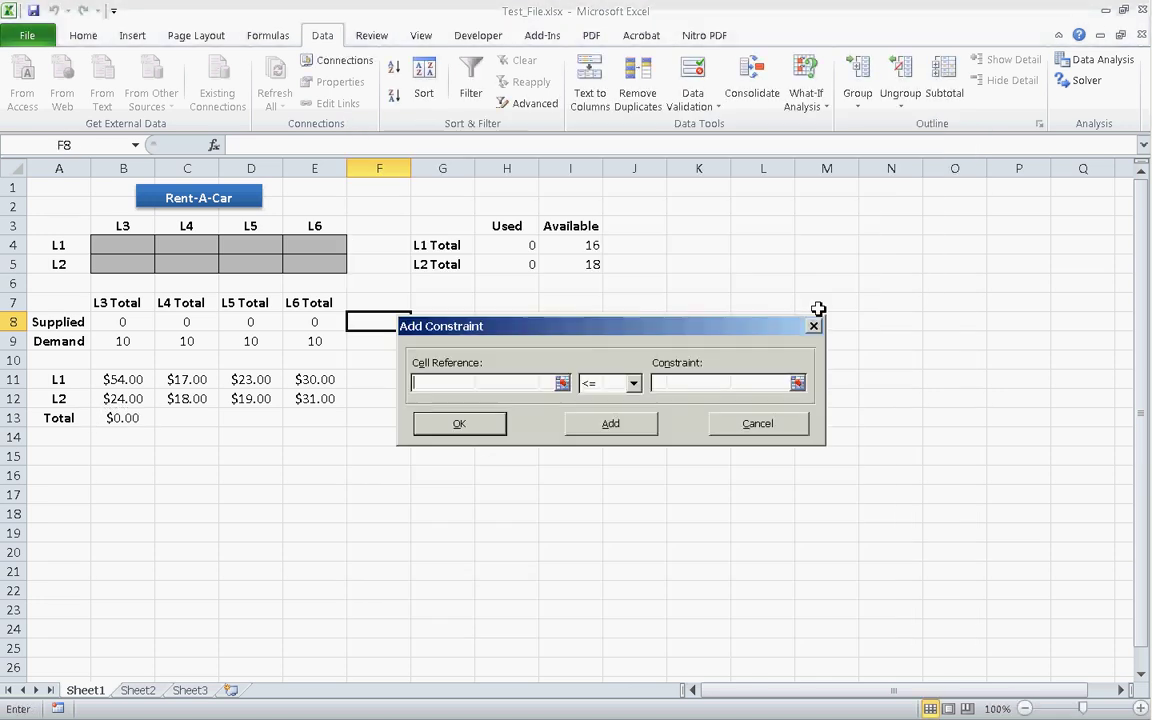
left_click_drag(686, 329, 804, 353)
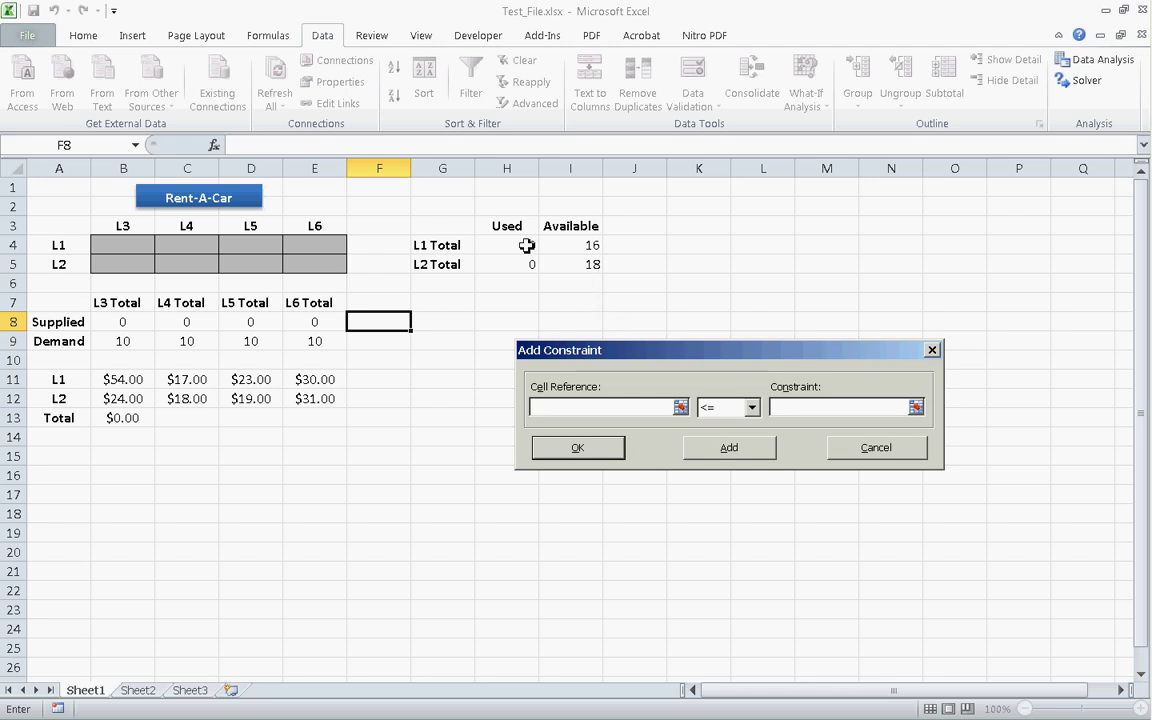
left_click_drag(526, 245, 525, 258)
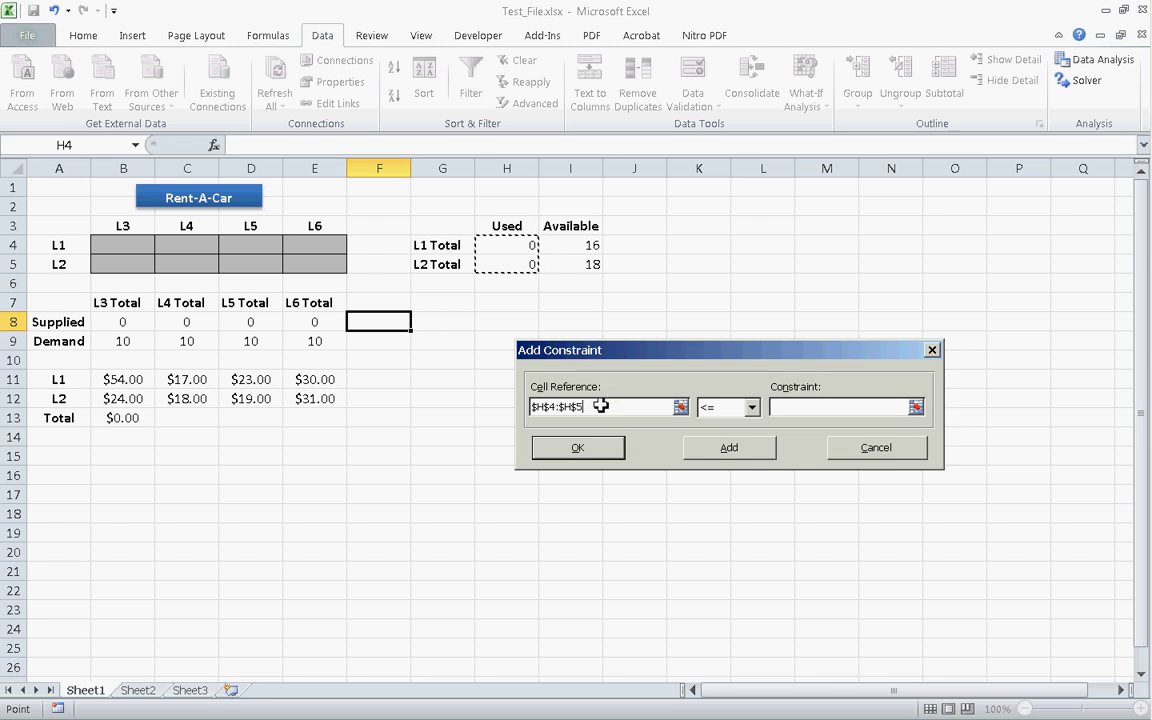
left_click(737, 406)
left_click(712, 438)
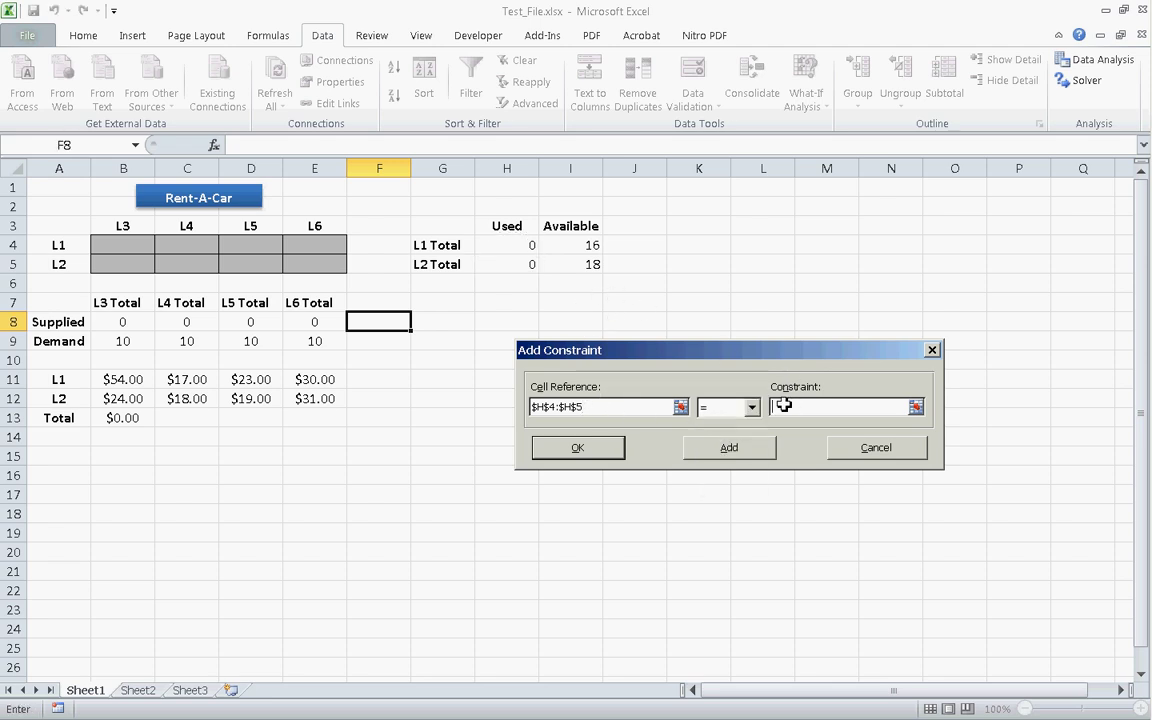
left_click_drag(580, 245, 578, 264)
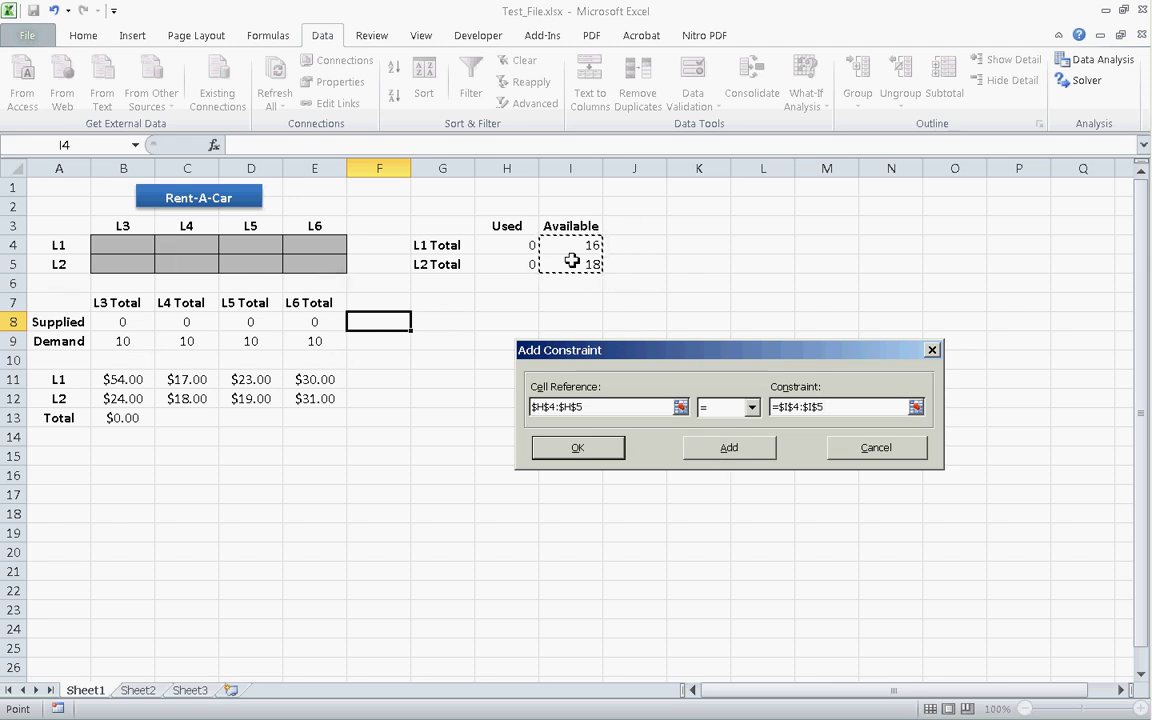
left_click(728, 449)
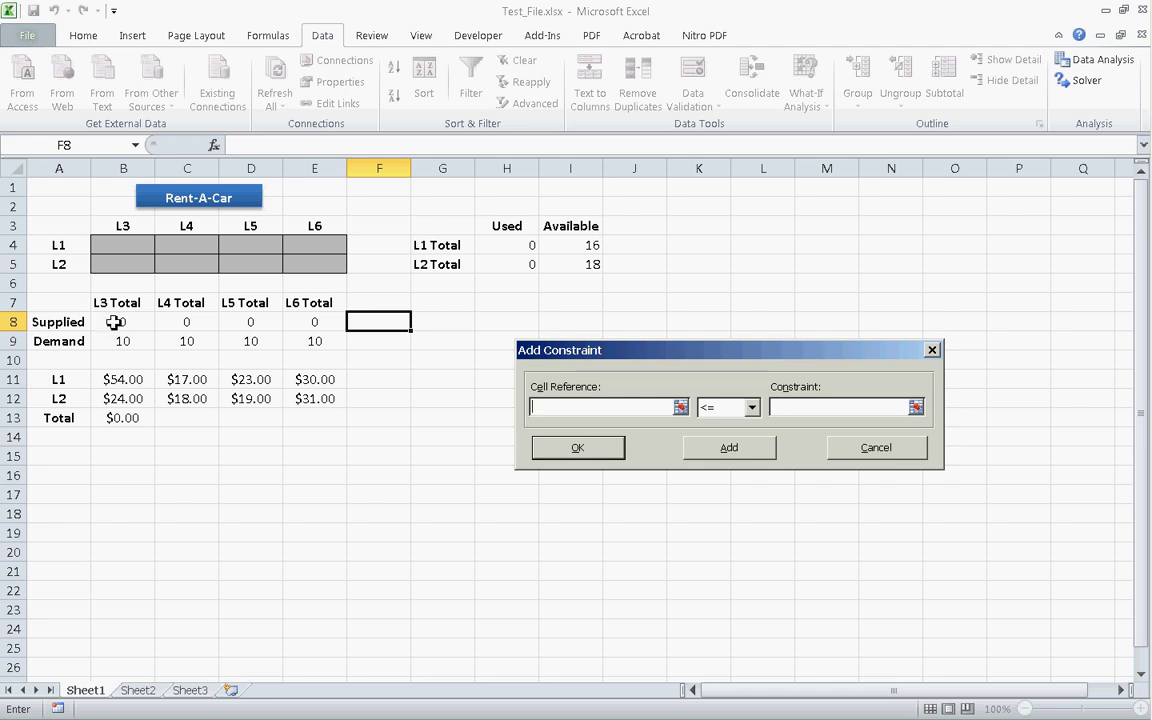
Complete a Solver constraint requiring the Supplied cells B8:E8 to be less than or equal to the Demand cells B9:E9
left_click_drag(115, 322, 315, 320)
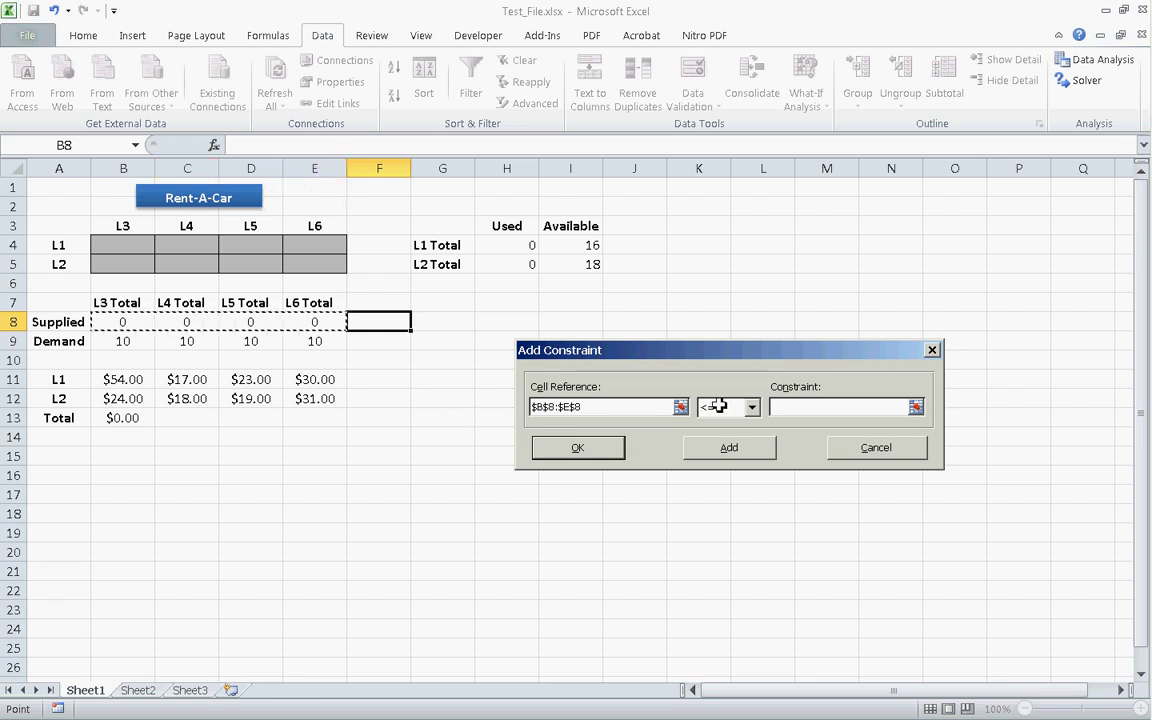
left_click(789, 408)
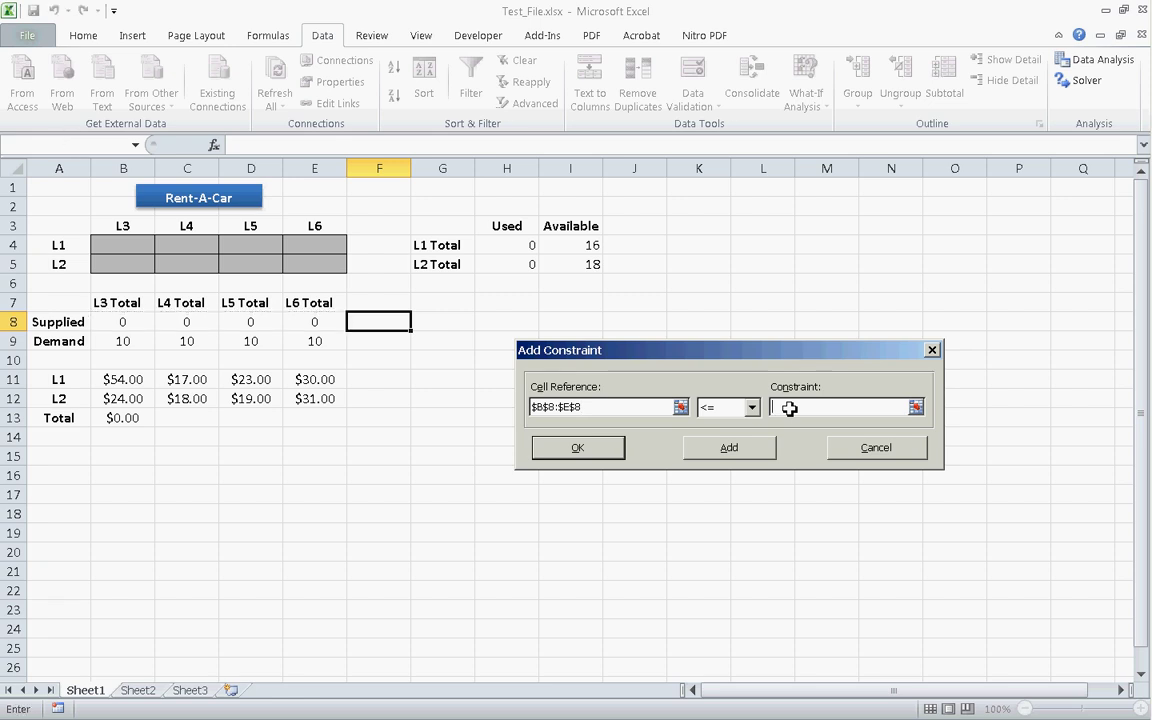
left_click(122, 342)
left_click_drag(122, 342, 306, 342)
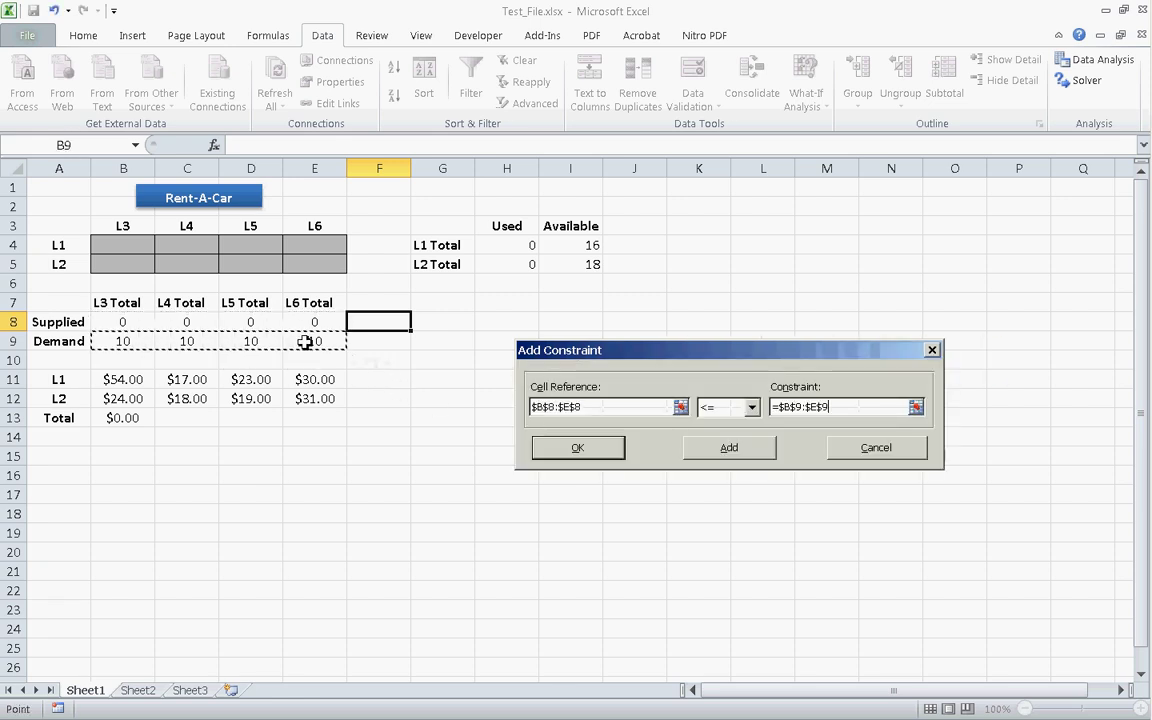
left_click(601, 449)
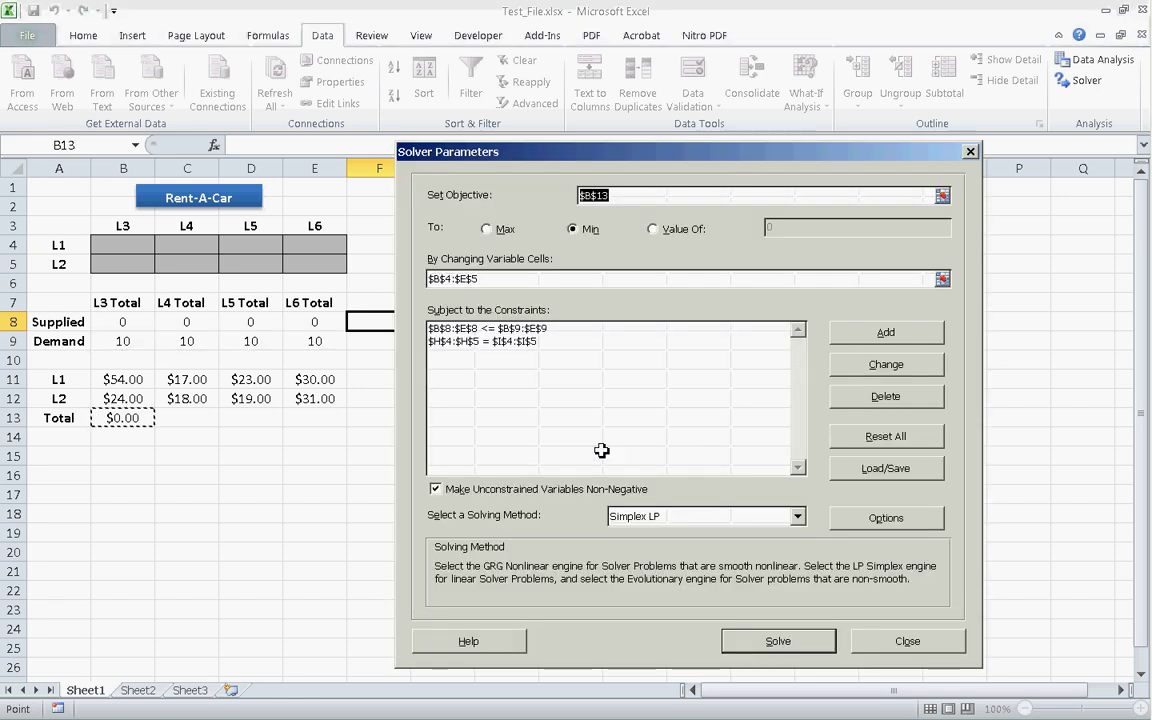
Choose Simplex LP as the solving method and solve the model
left_click(437, 489)
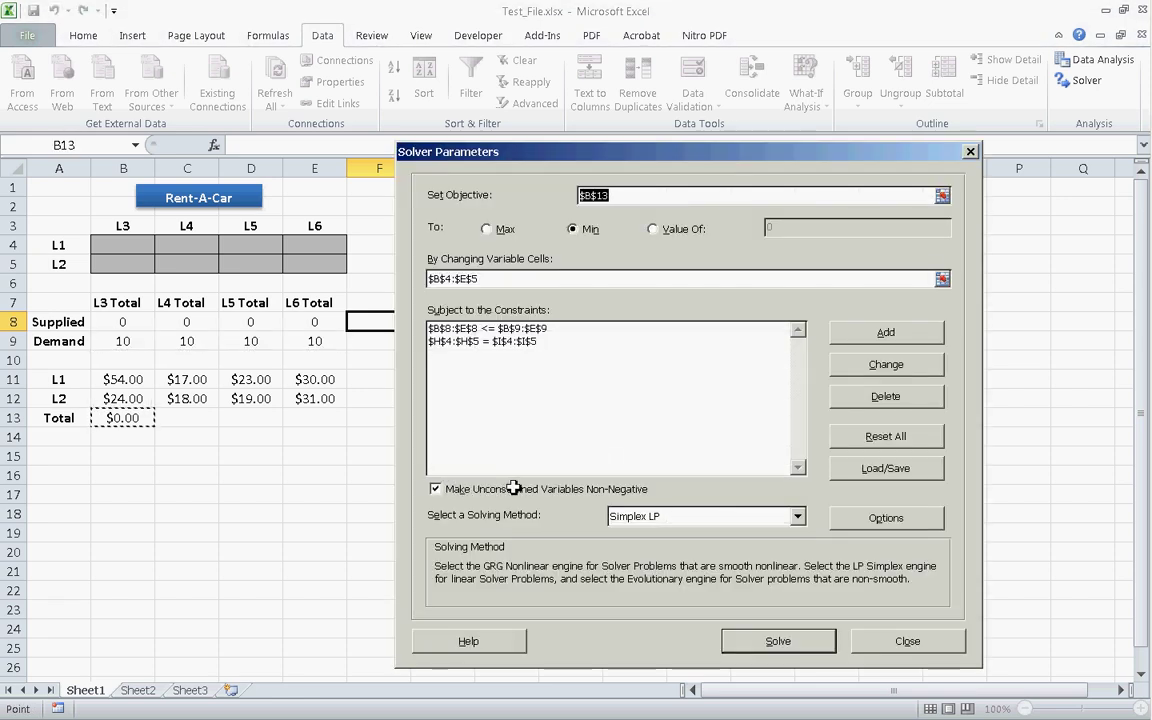
left_click(614, 517)
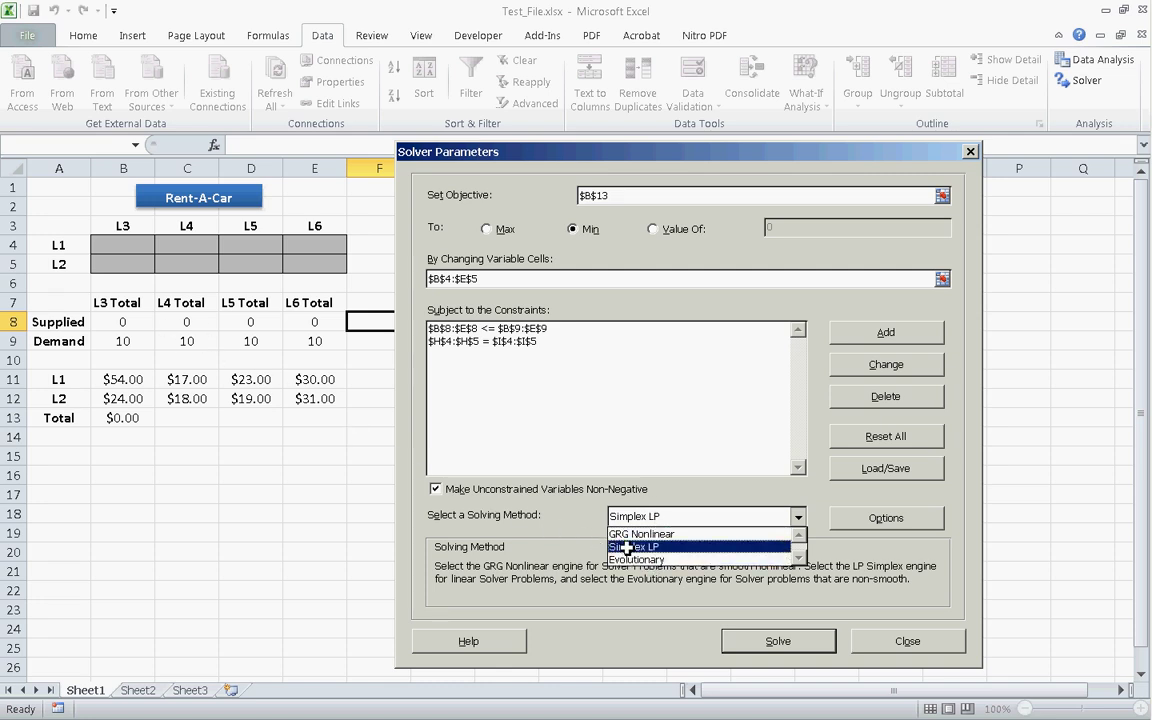
left_click(627, 547)
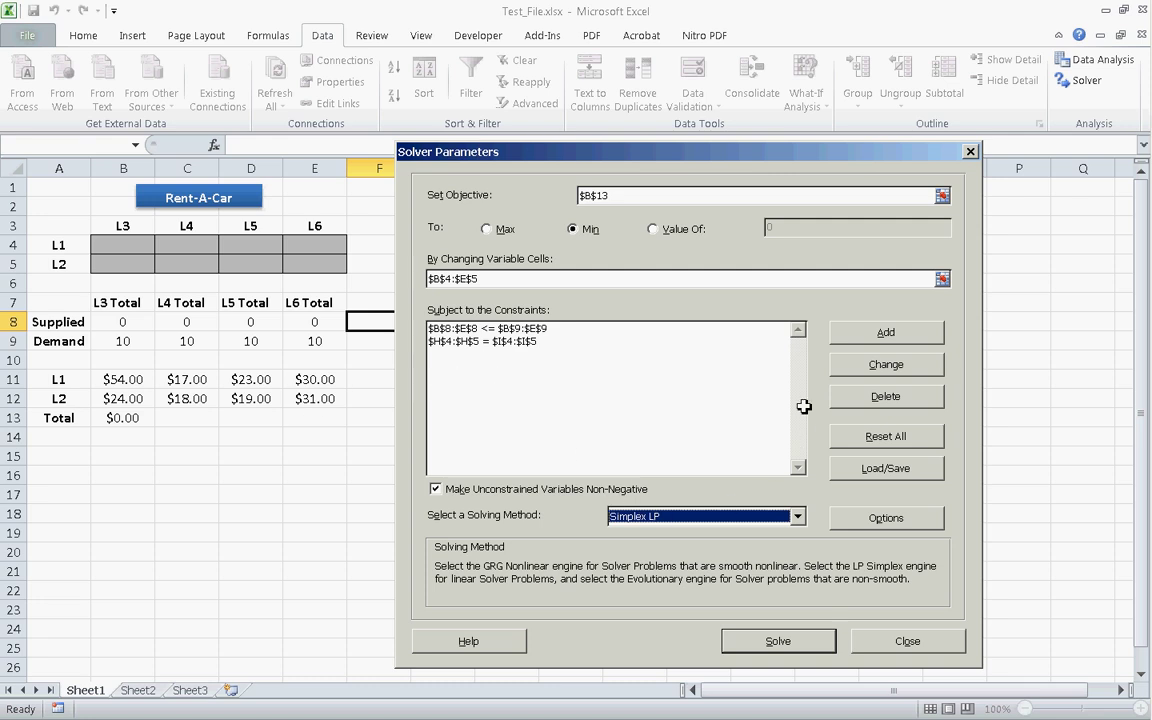
left_click(775, 643)
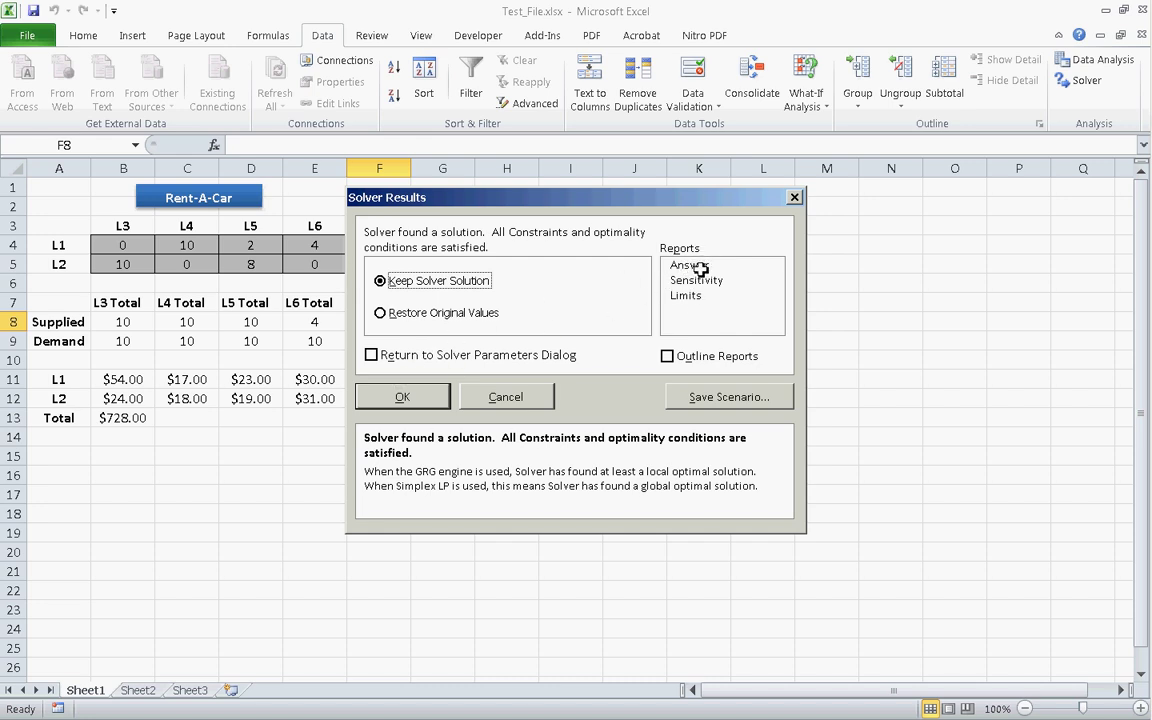
Keep the Solver solution and generate the Answer, Sensitivity and Limits reports
left_click(698, 281)
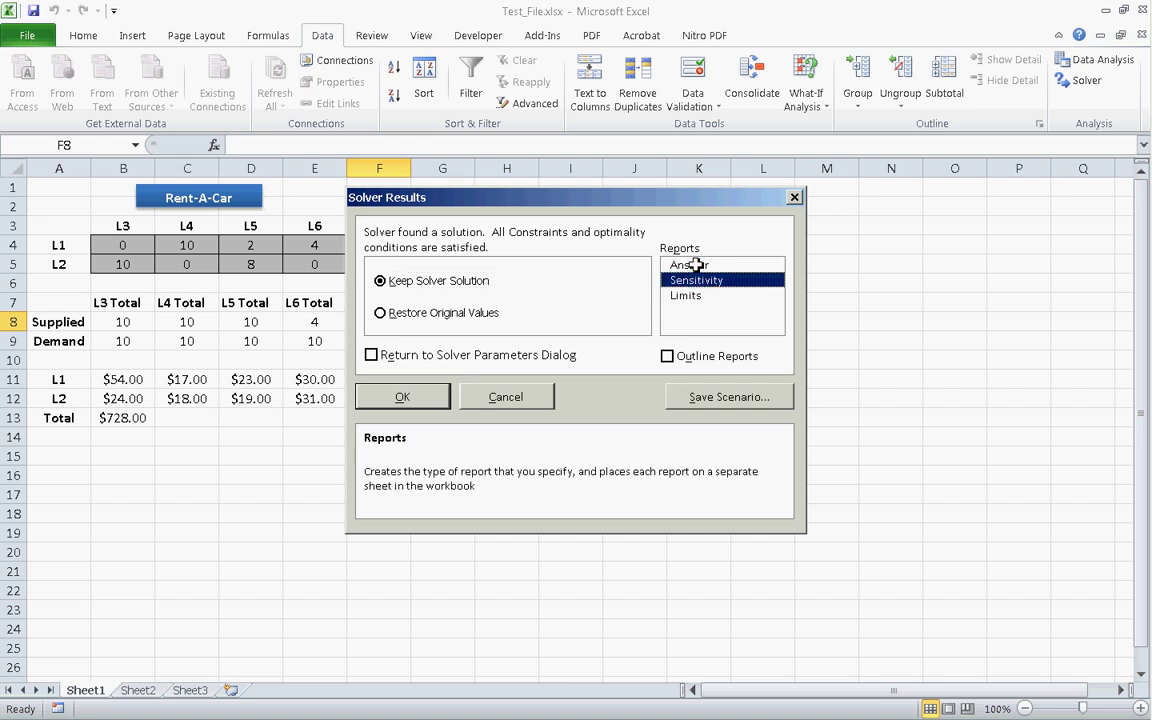
left_click(692, 265)
left_click(689, 295)
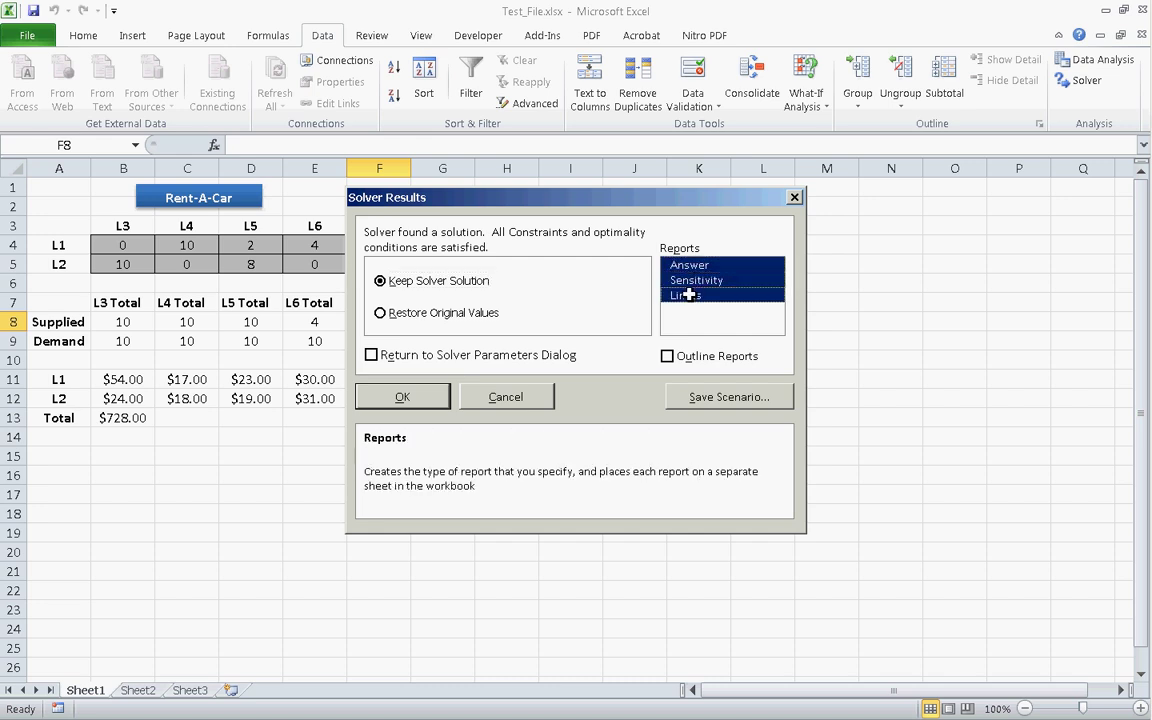
left_click(404, 397)
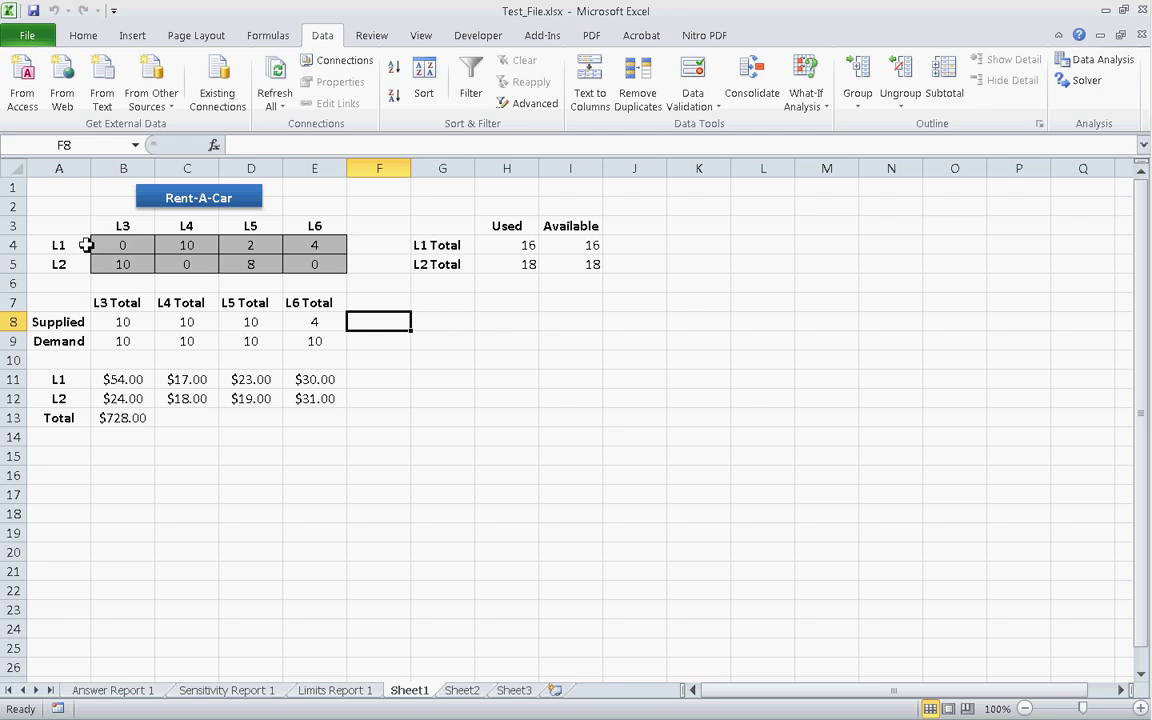
Review the solved allocations in B4:E5 against the costs in B11:E12, the total in B13, and the Used and Available cells
left_click(127, 247)
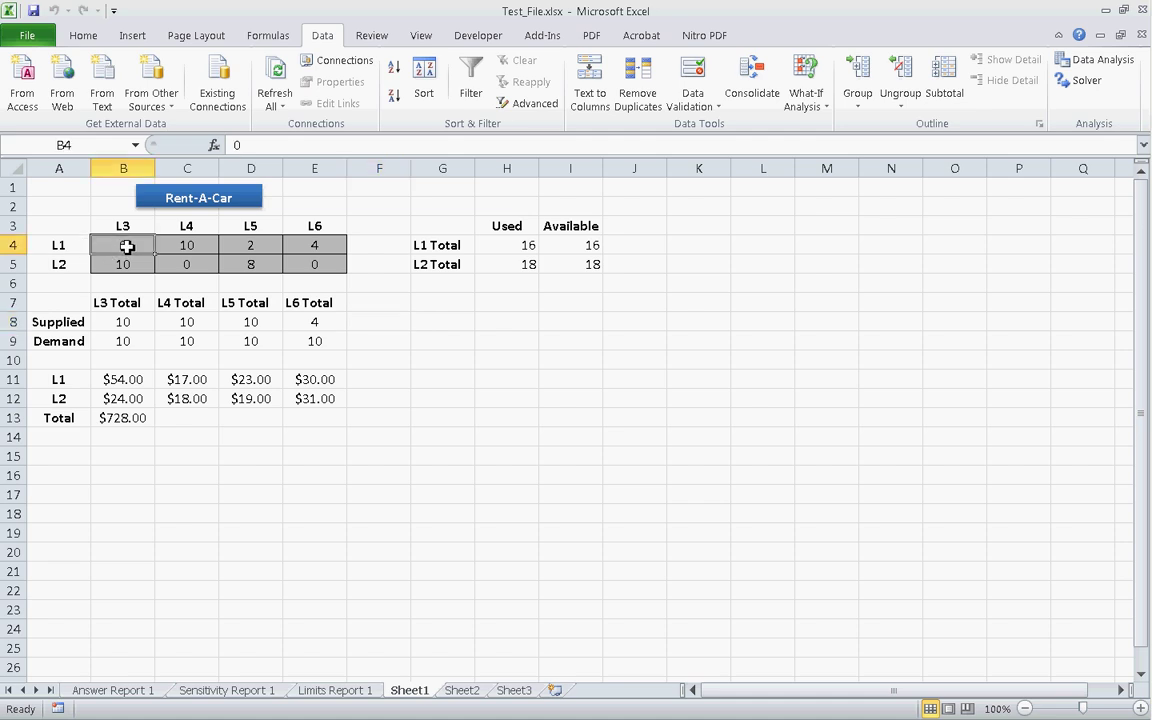
left_click(140, 379)
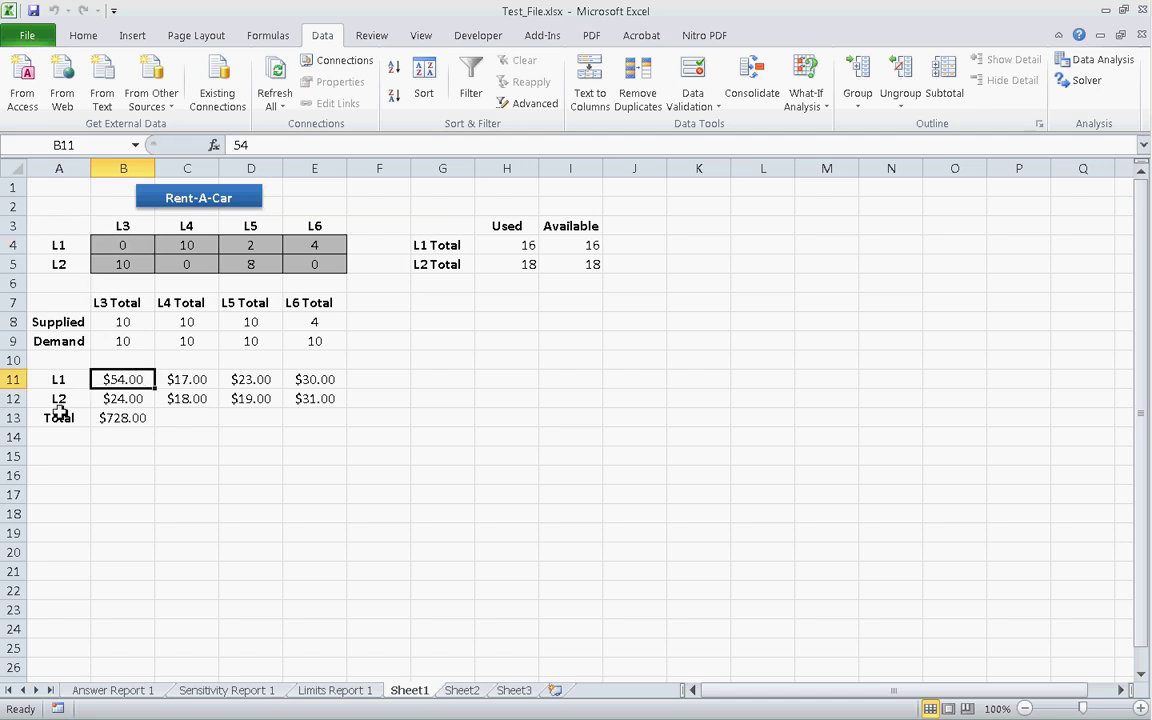
left_click(129, 266)
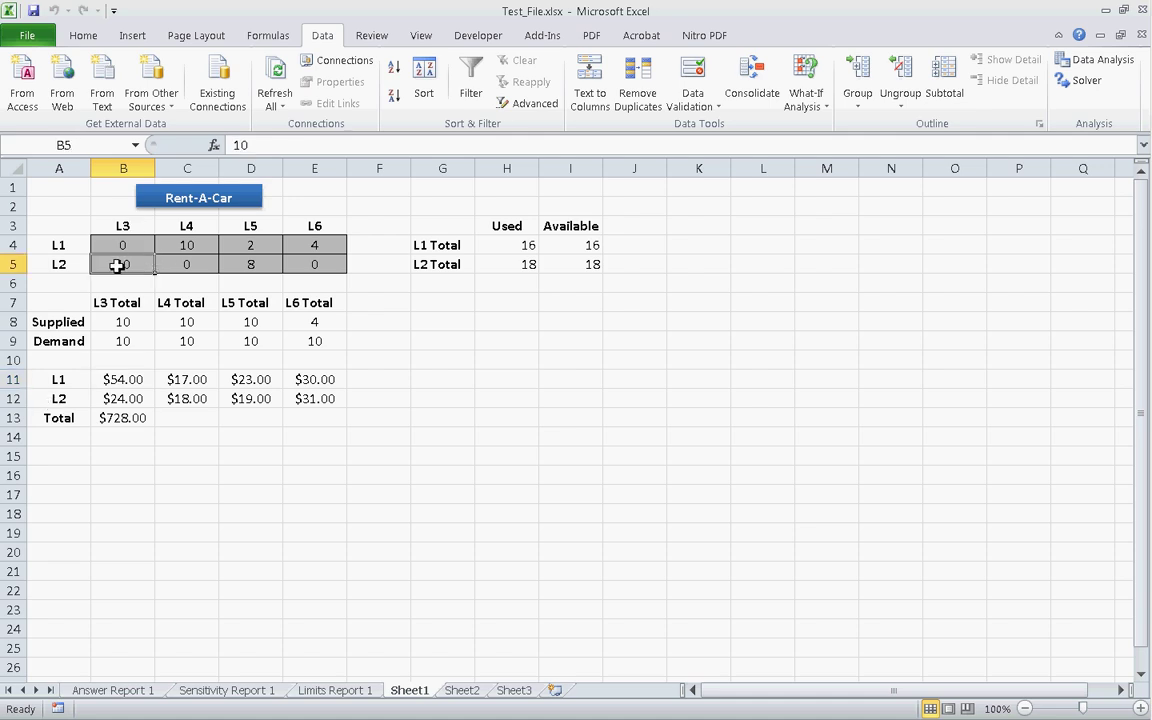
left_click(195, 248)
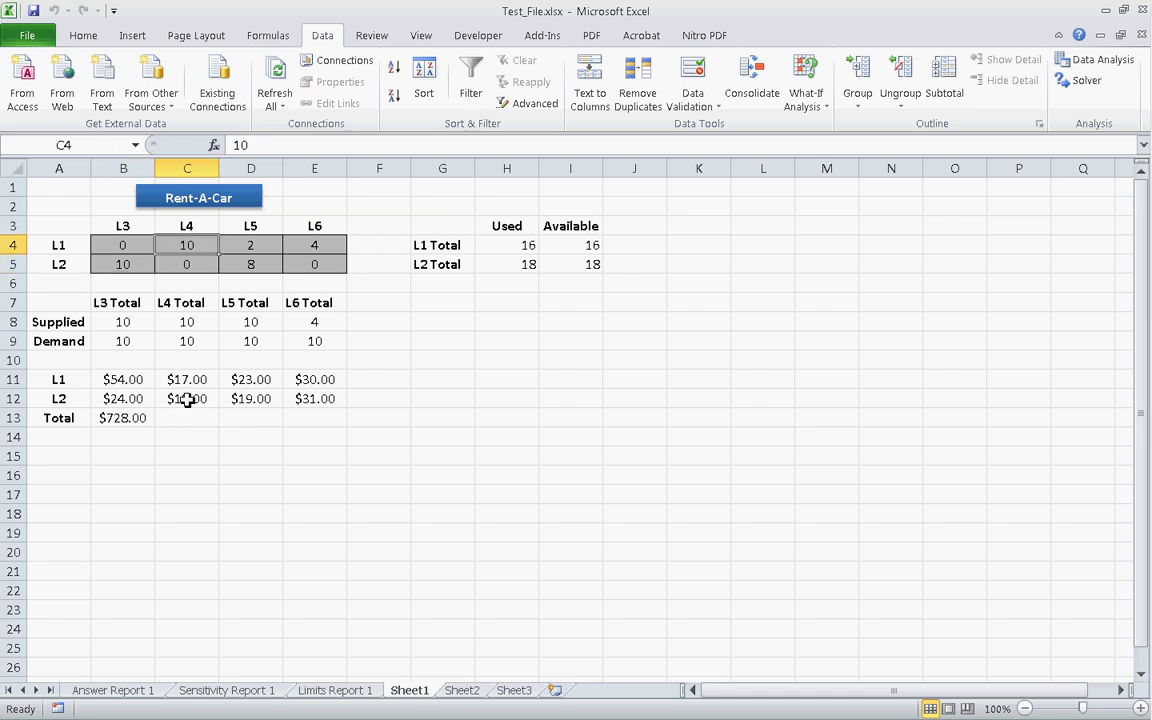
left_click(250, 245)
left_click(264, 267)
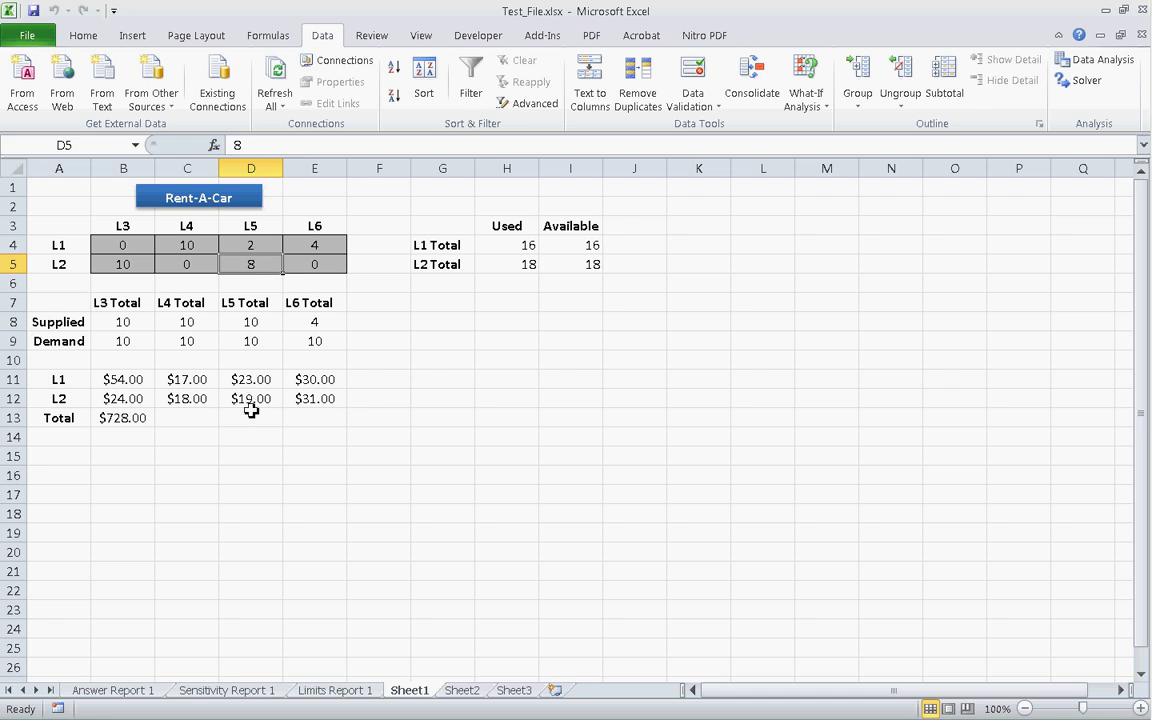
left_click(309, 265)
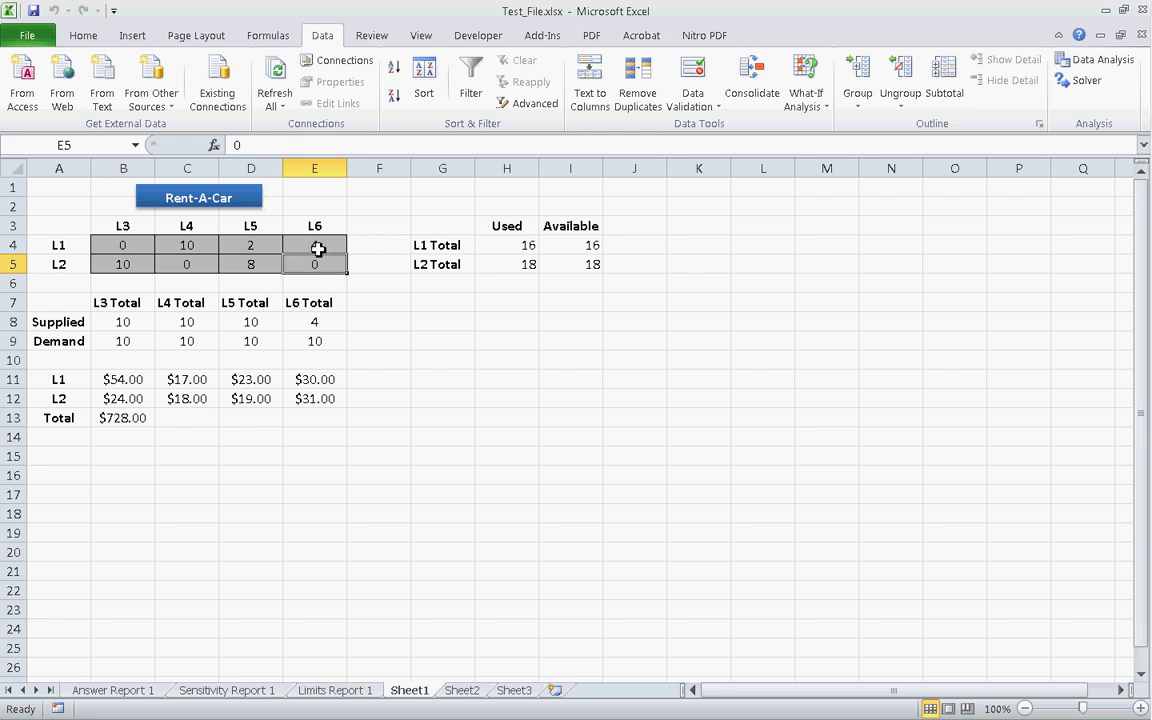
left_click(319, 249)
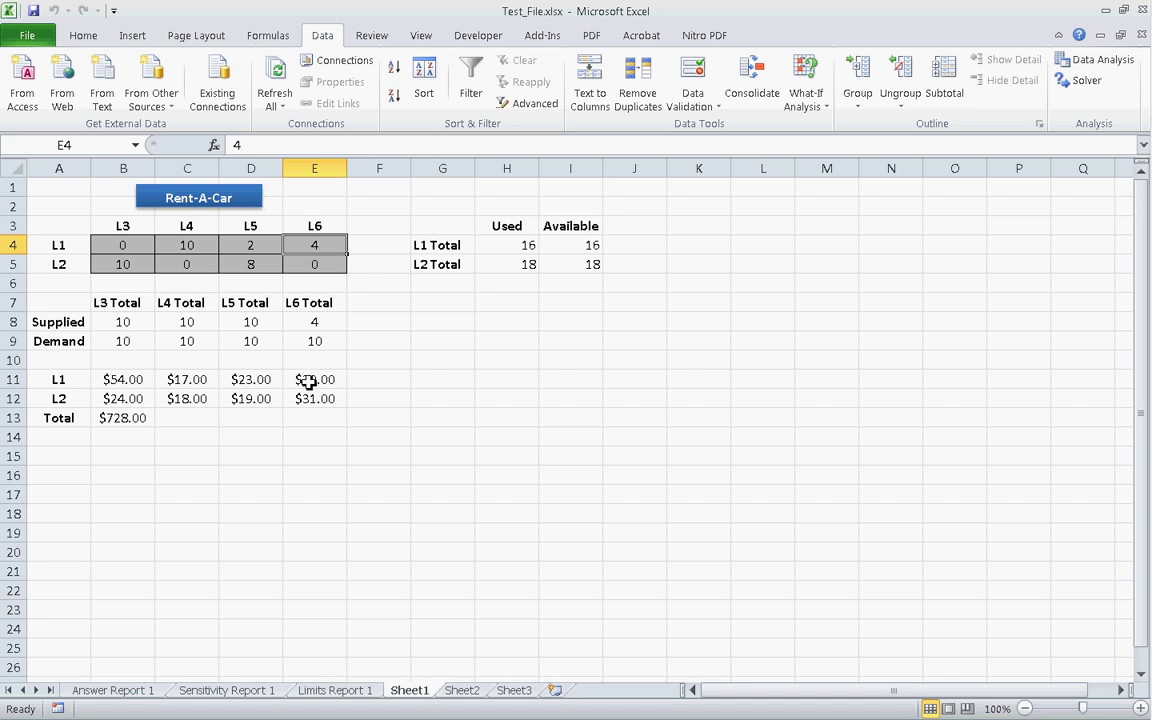
left_click(127, 421)
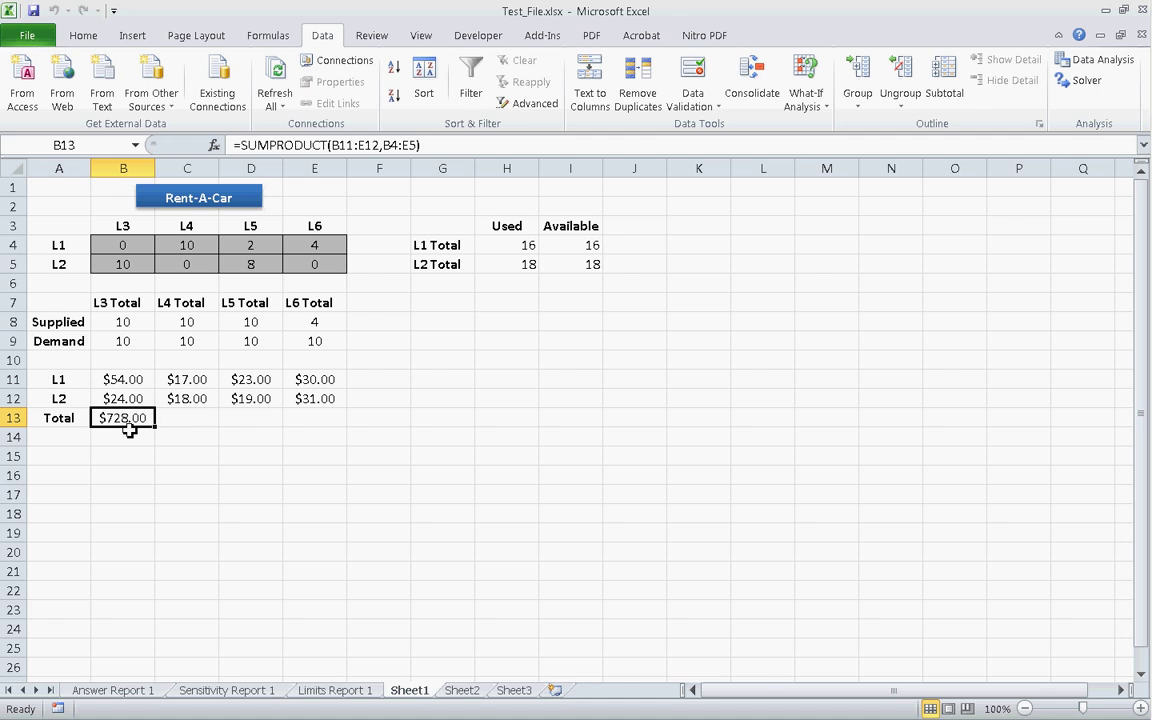
left_click_drag(510, 245, 514, 262)
left_click_drag(589, 245, 586, 262)
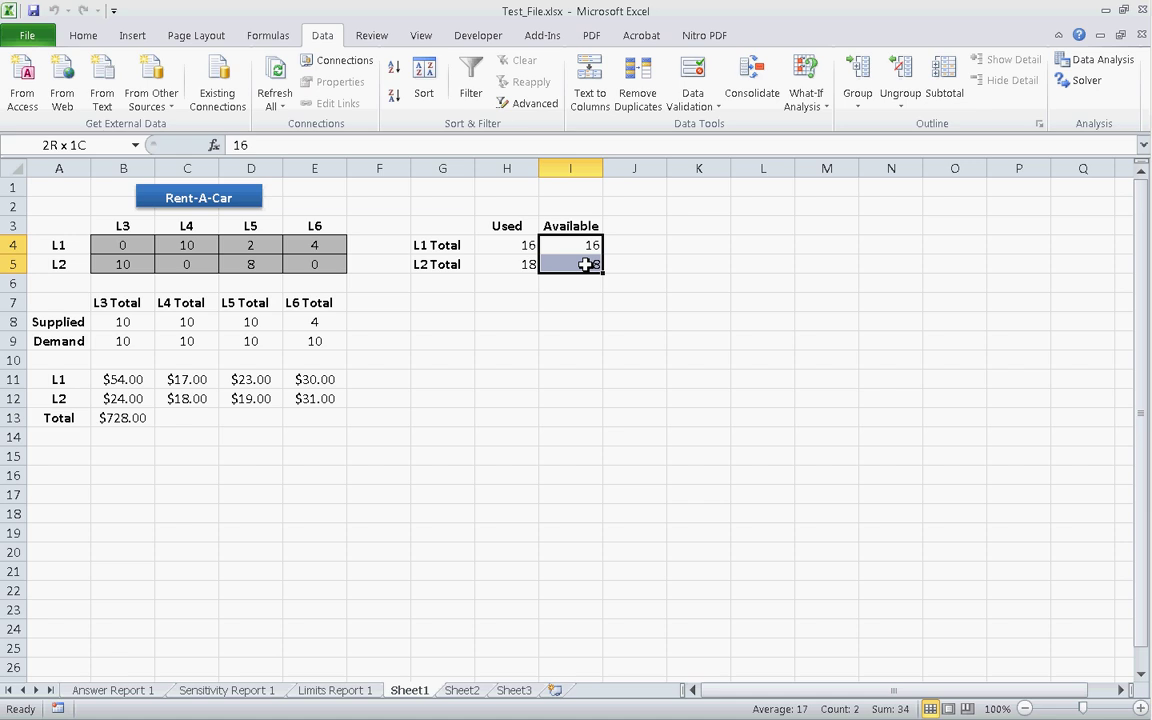
left_click(527, 316)
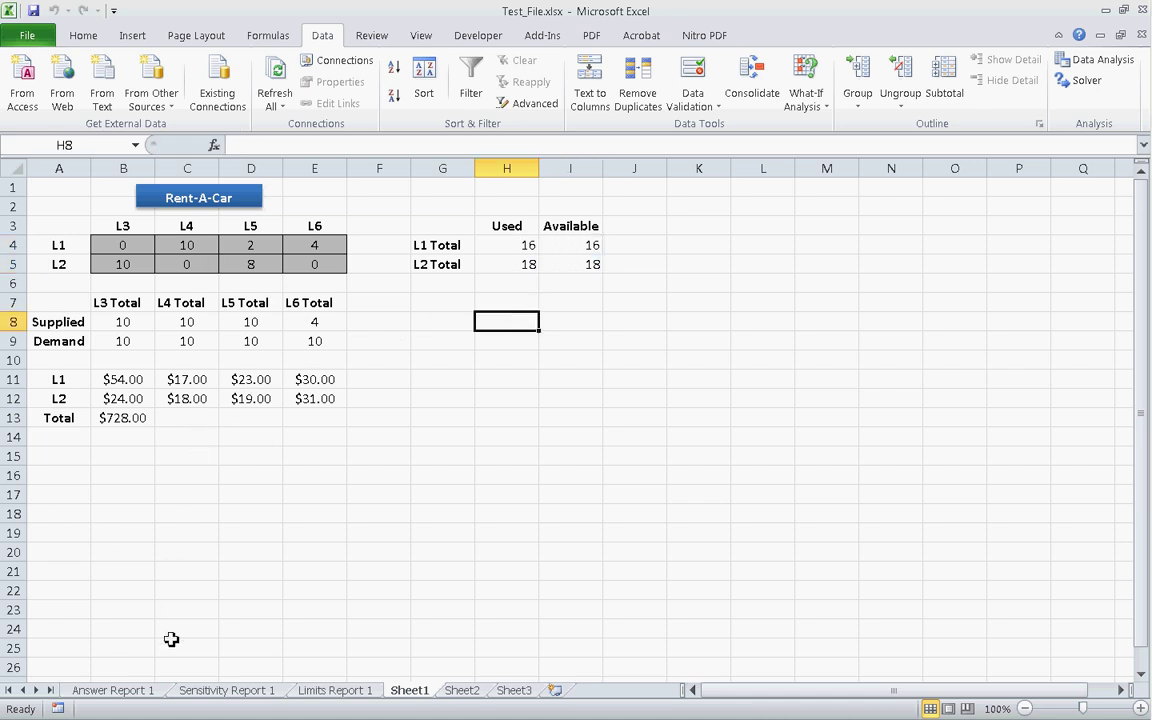
Examine the Answer Report's objective value and the cell value, status and slack of its supply constraints
left_click(113, 690)
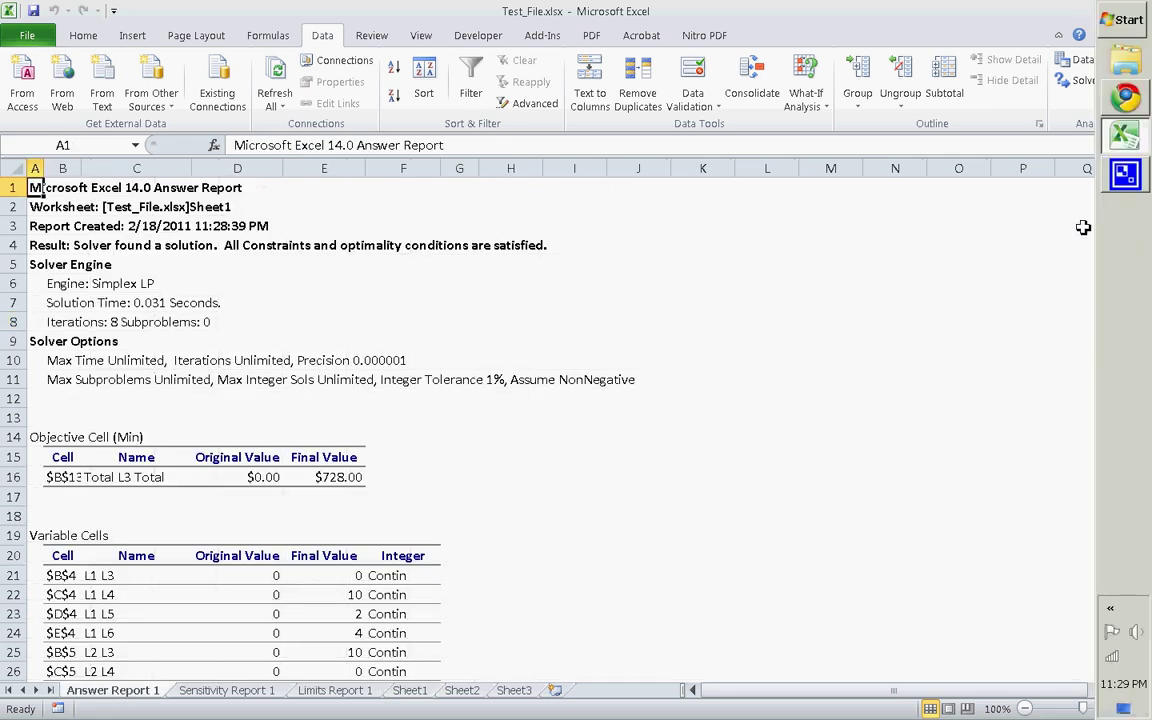
left_click_drag(1139, 211, 1138, 352)
left_click(340, 265)
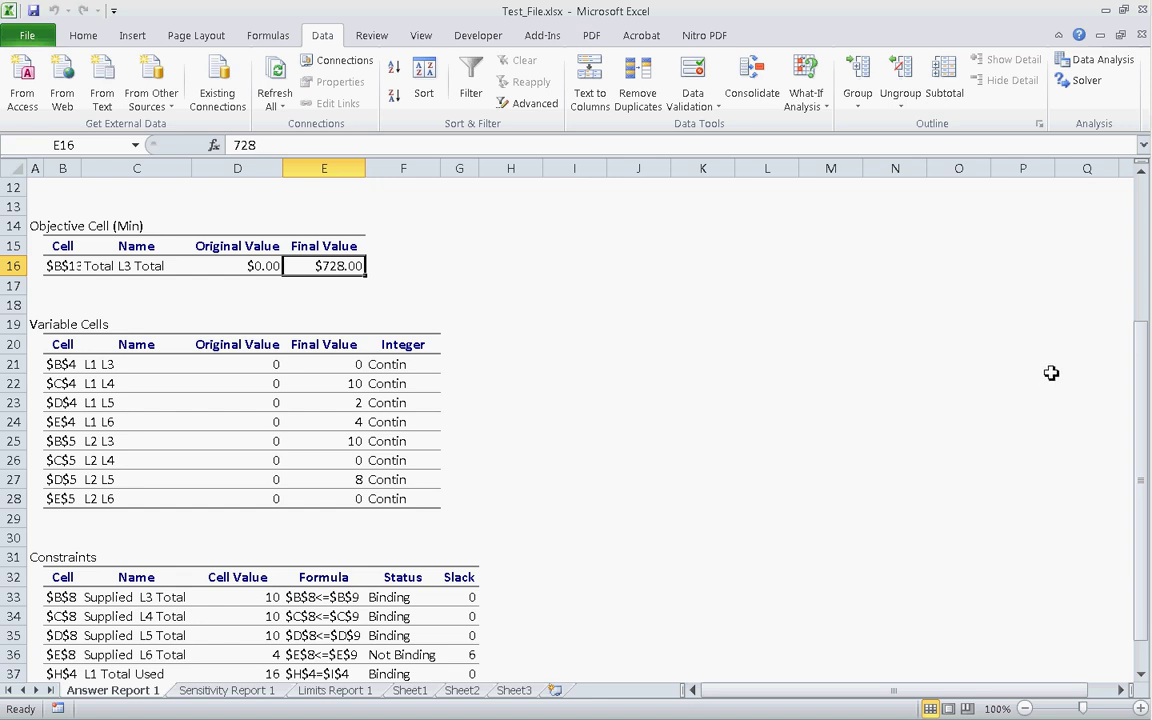
left_click_drag(1139, 342, 1137, 406)
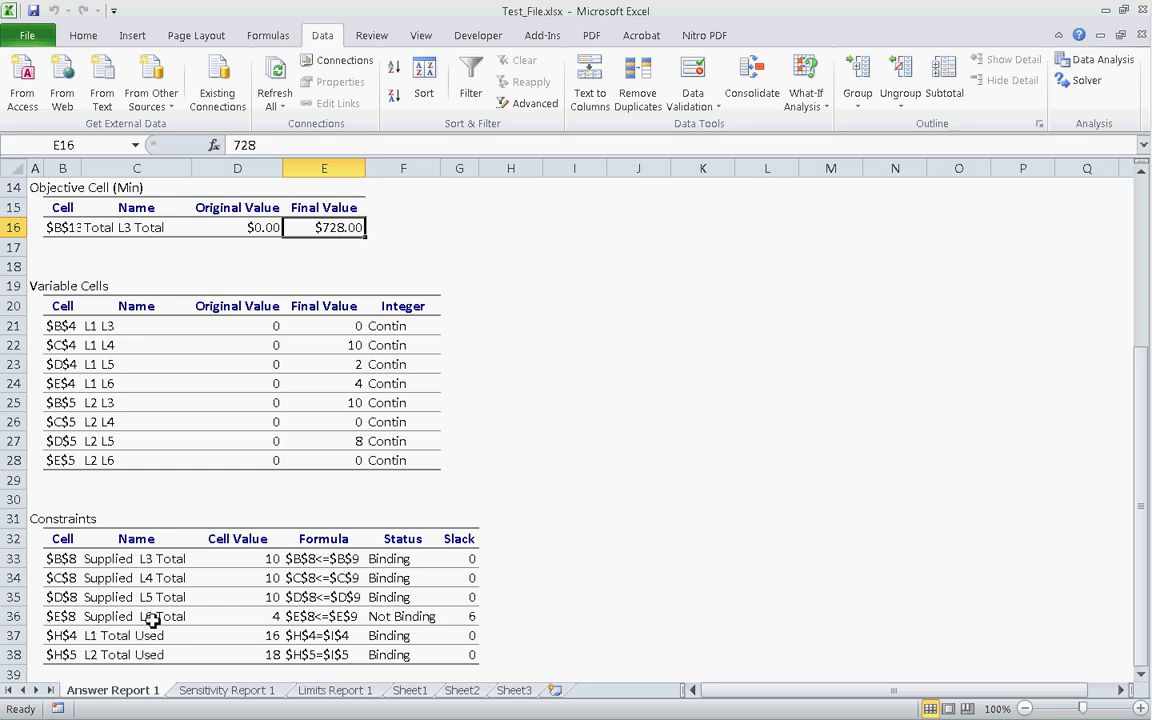
left_click(406, 617)
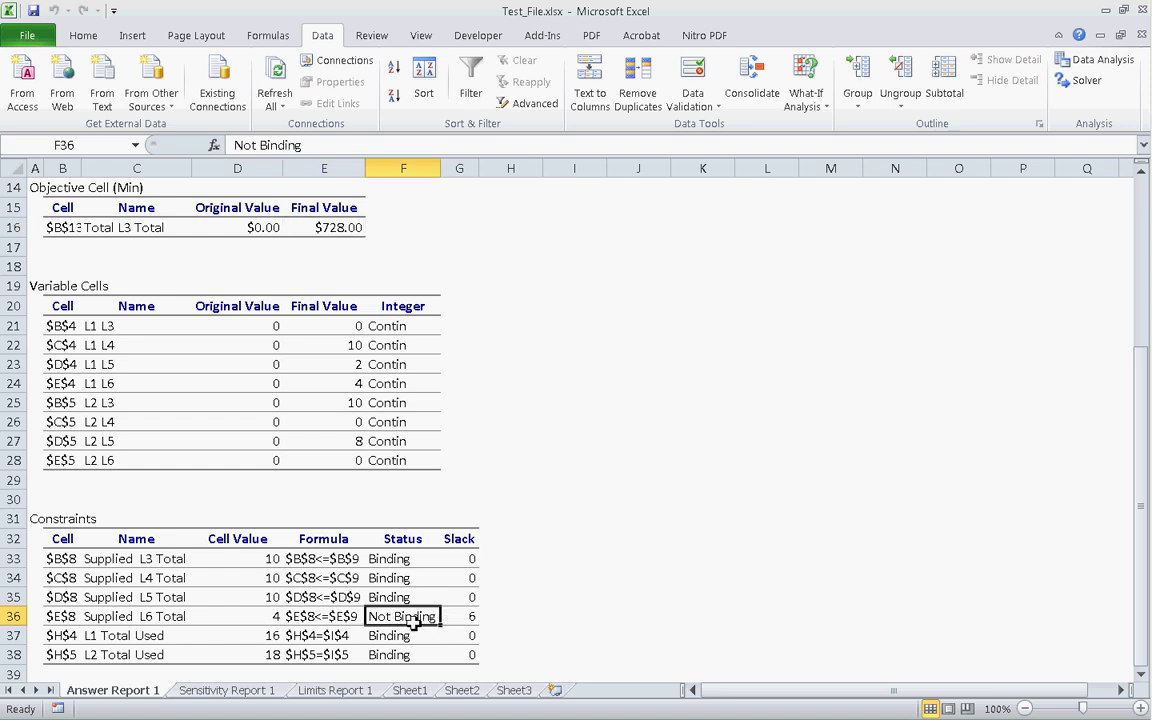
left_click(476, 620)
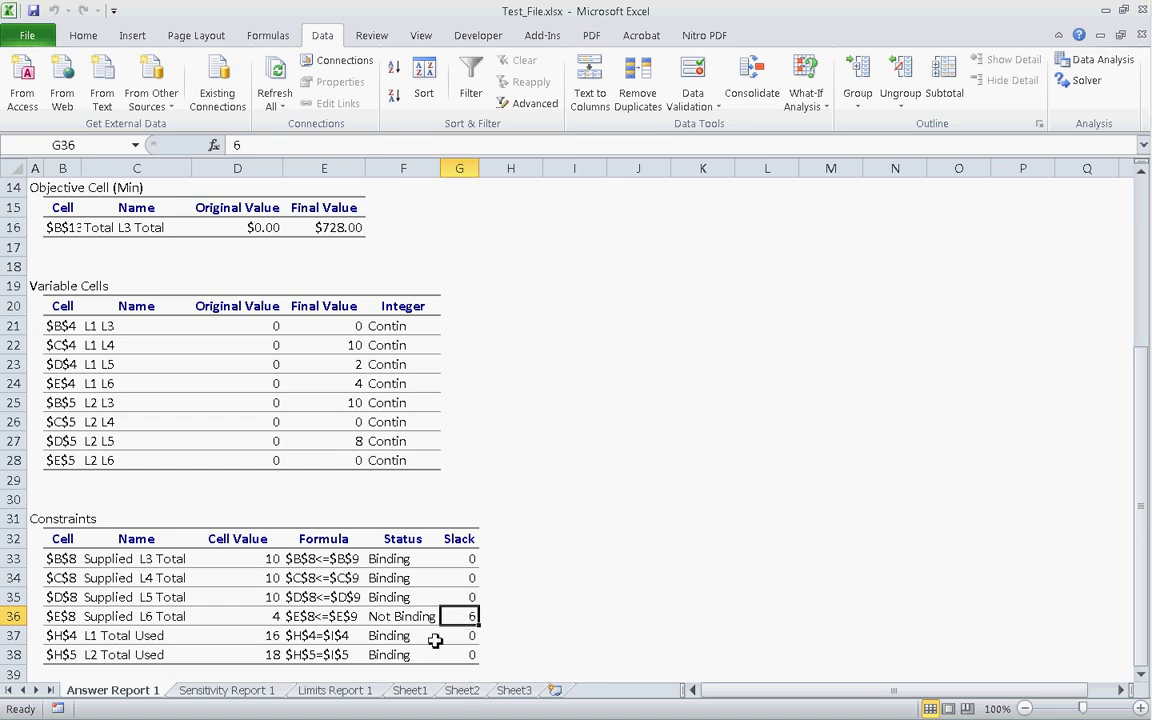
left_click_drag(432, 558, 432, 593)
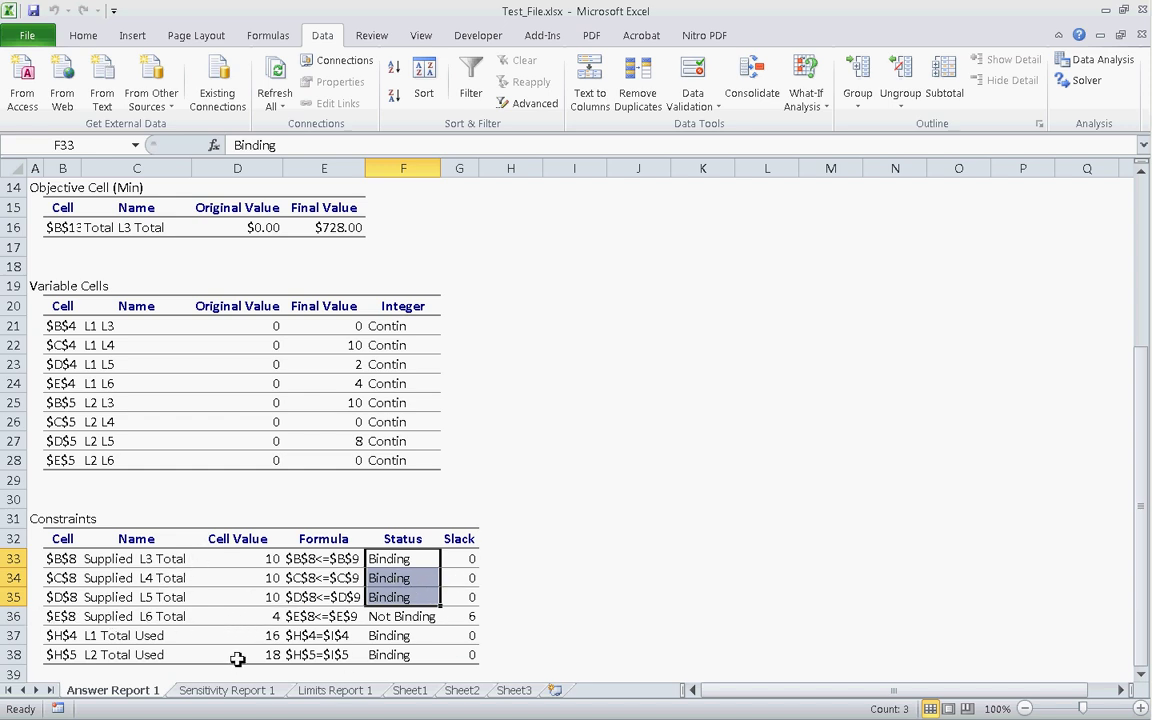
left_click_drag(272, 597, 273, 566)
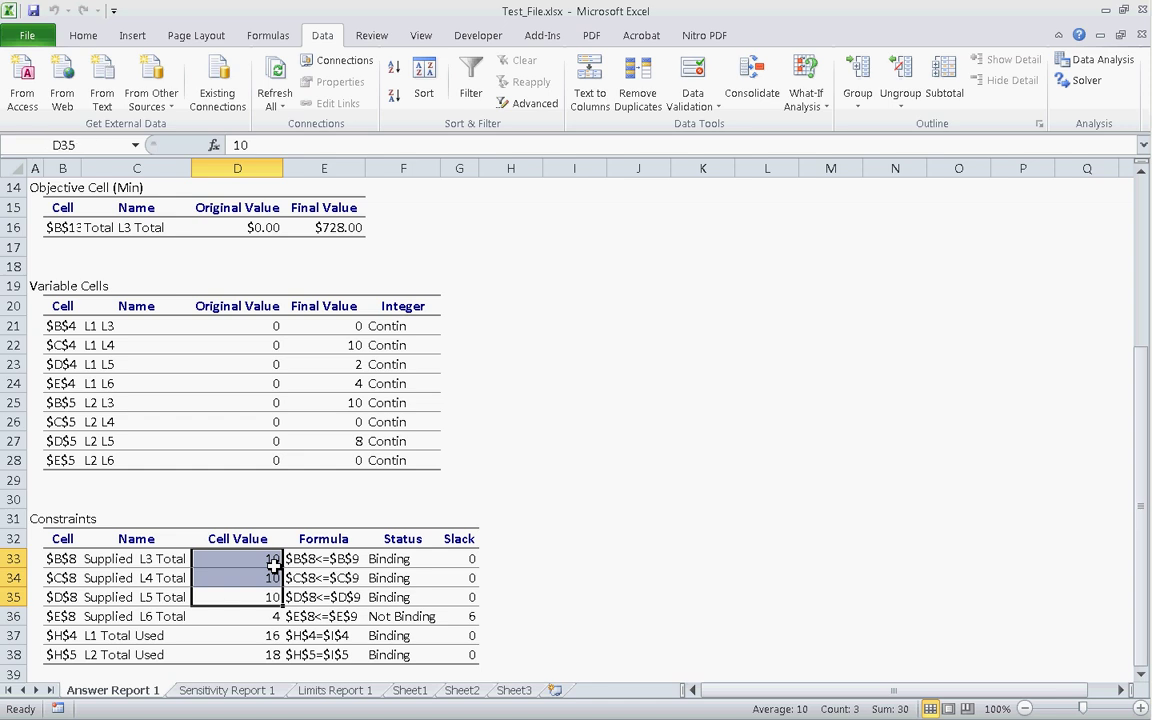
left_click(277, 578)
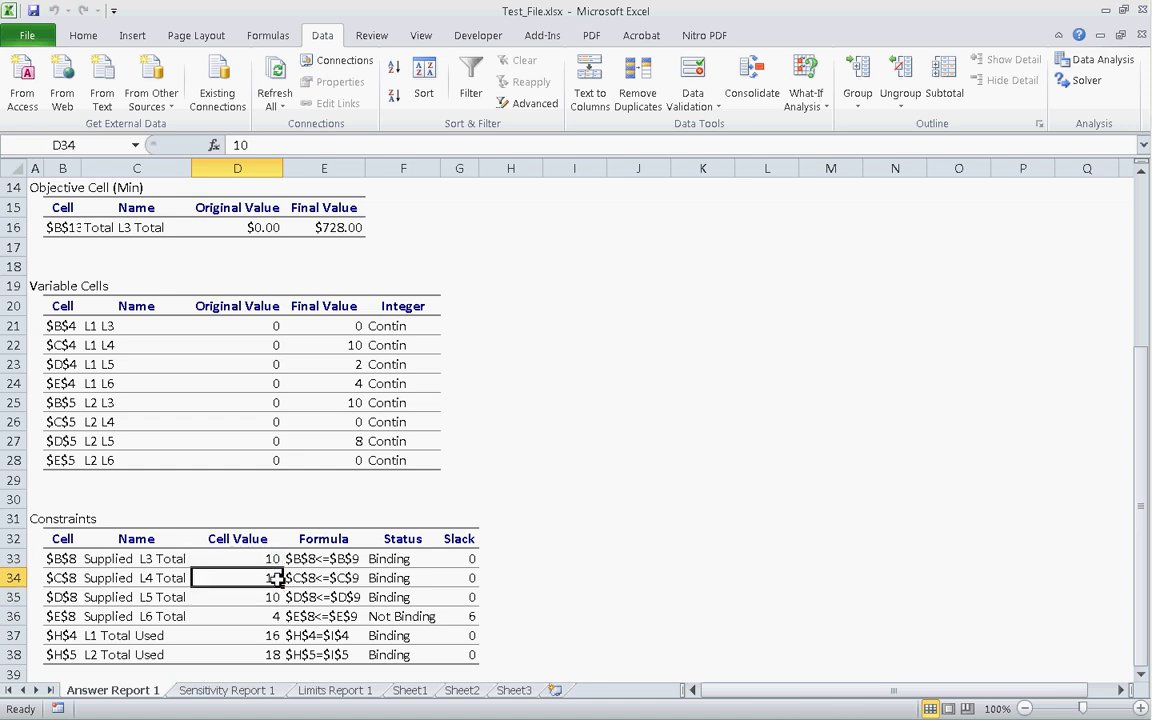
left_click(275, 597)
left_click(277, 616)
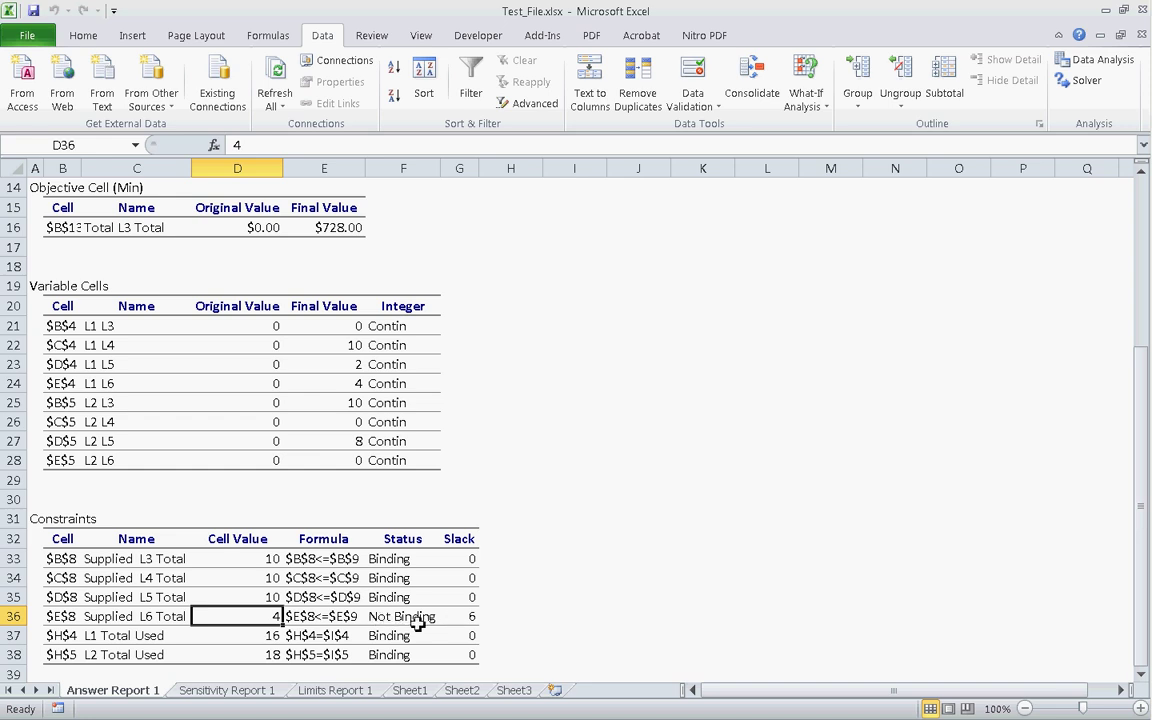
Examine the allowable increases and decreases of the variable cells in the Sensitivity Report
left_click(208, 688)
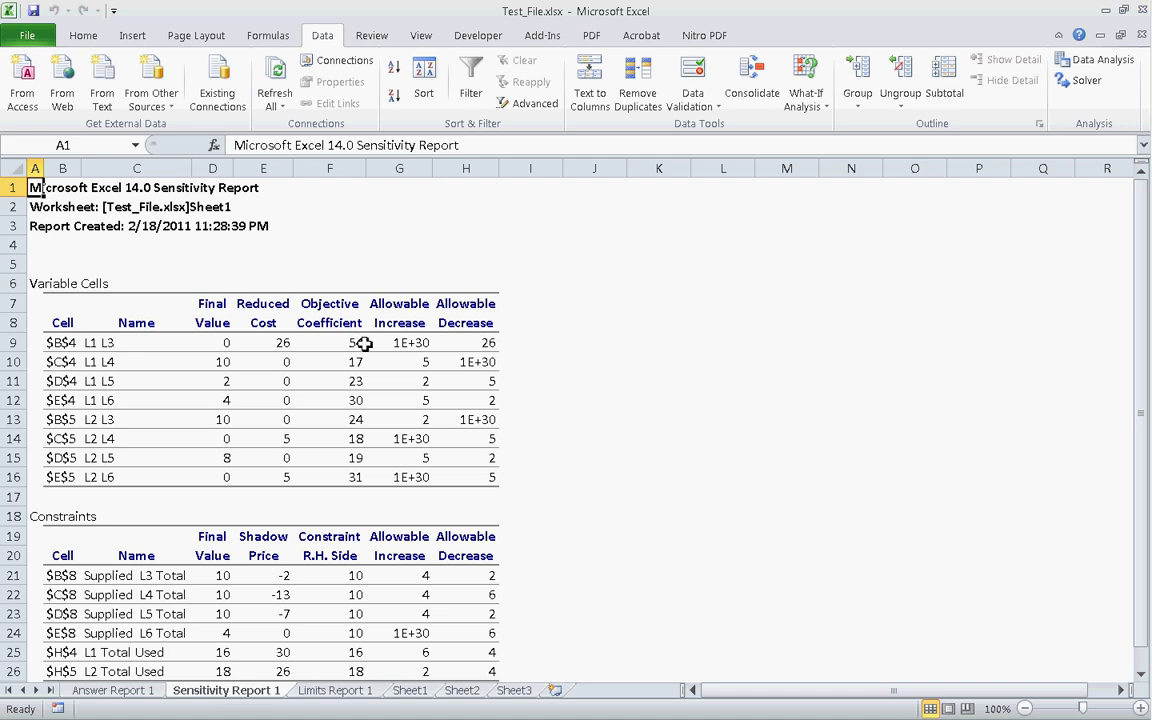
left_click(405, 344)
left_click(488, 362)
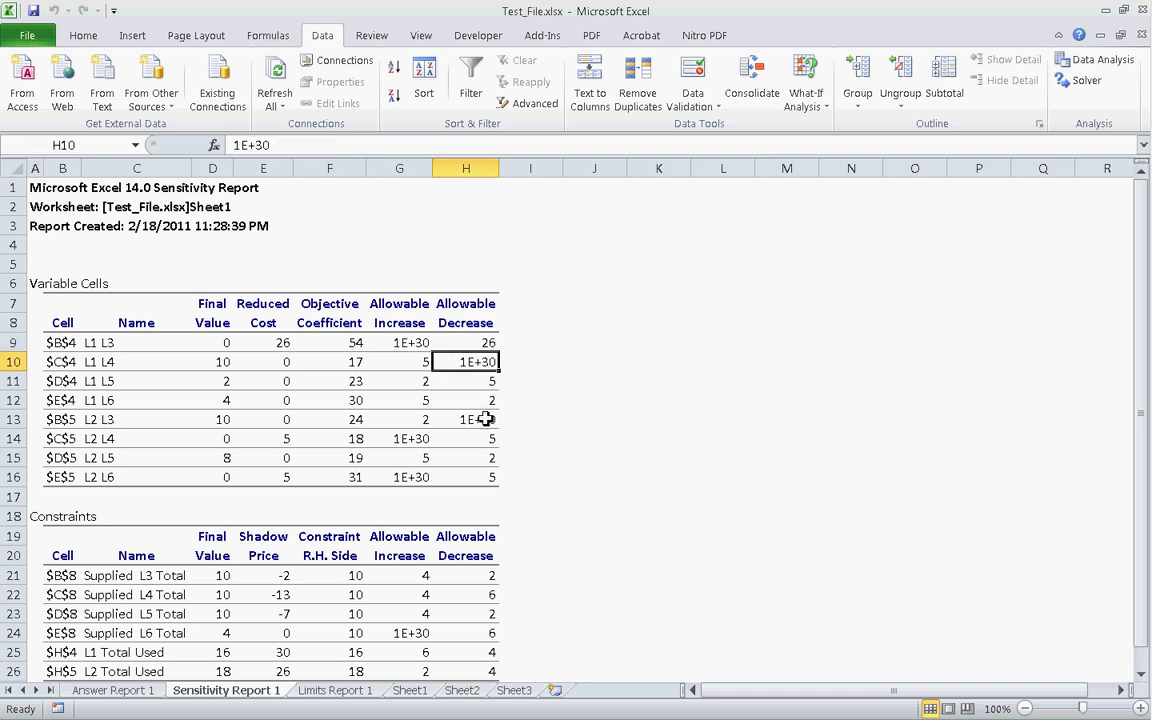
left_click(462, 421)
left_click(380, 441)
left_click(417, 480)
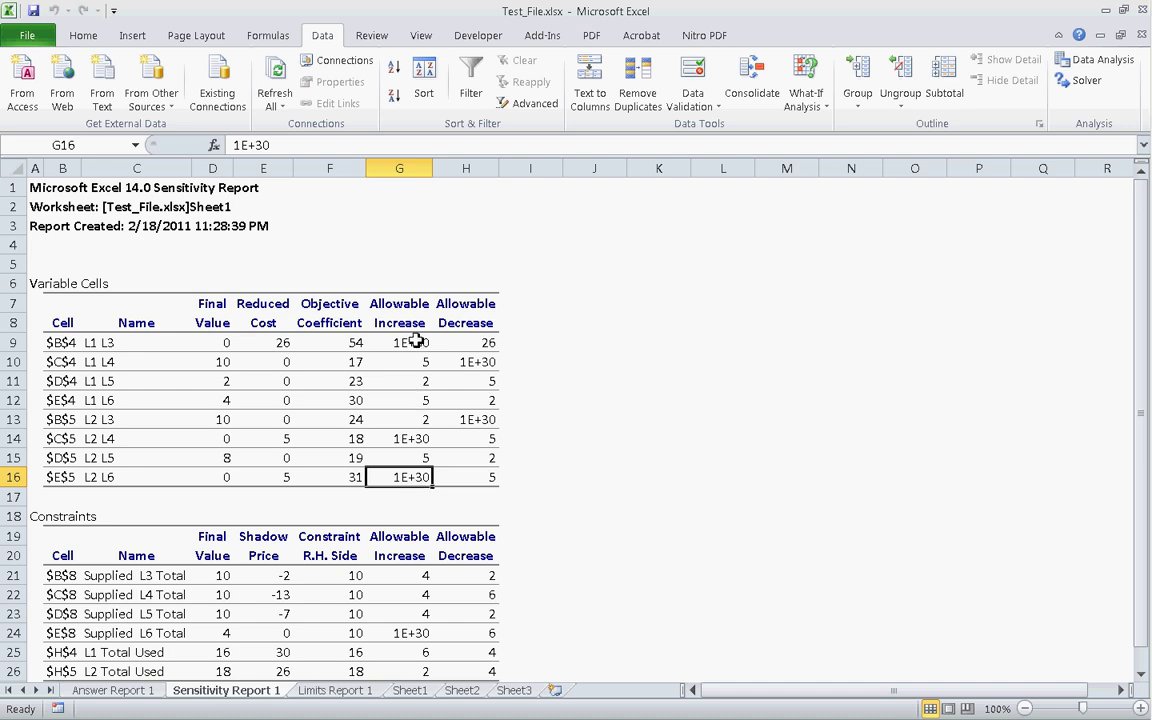
left_click_drag(404, 301, 405, 326)
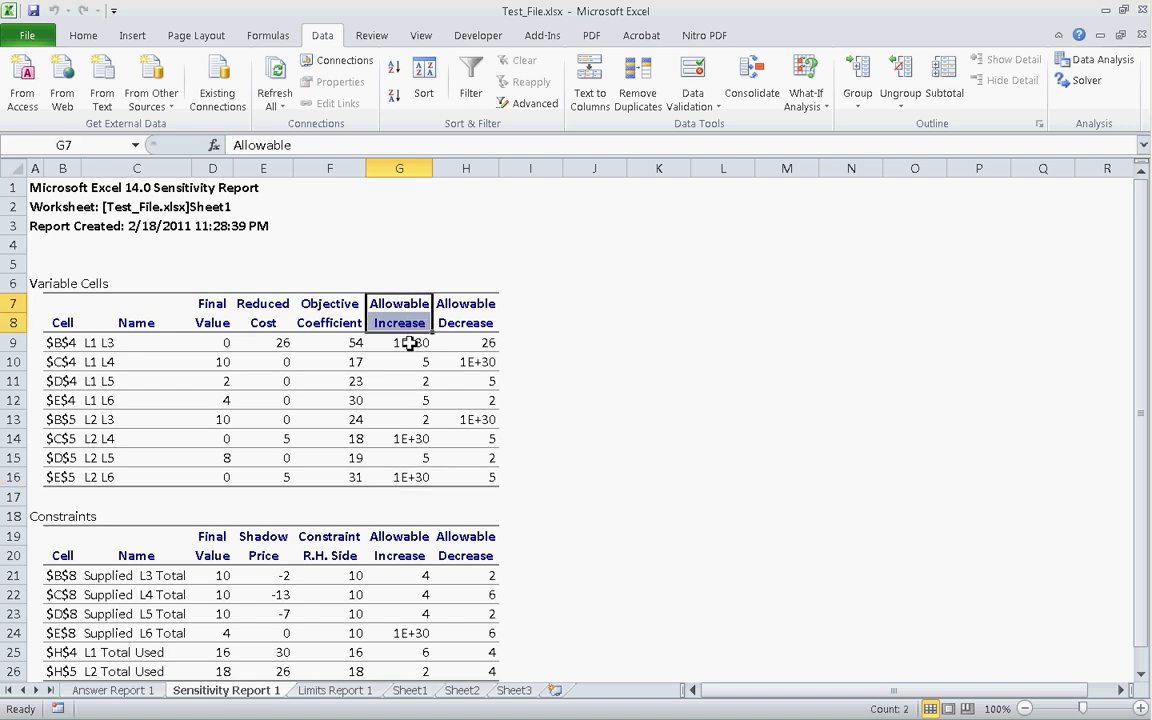
left_click(410, 343)
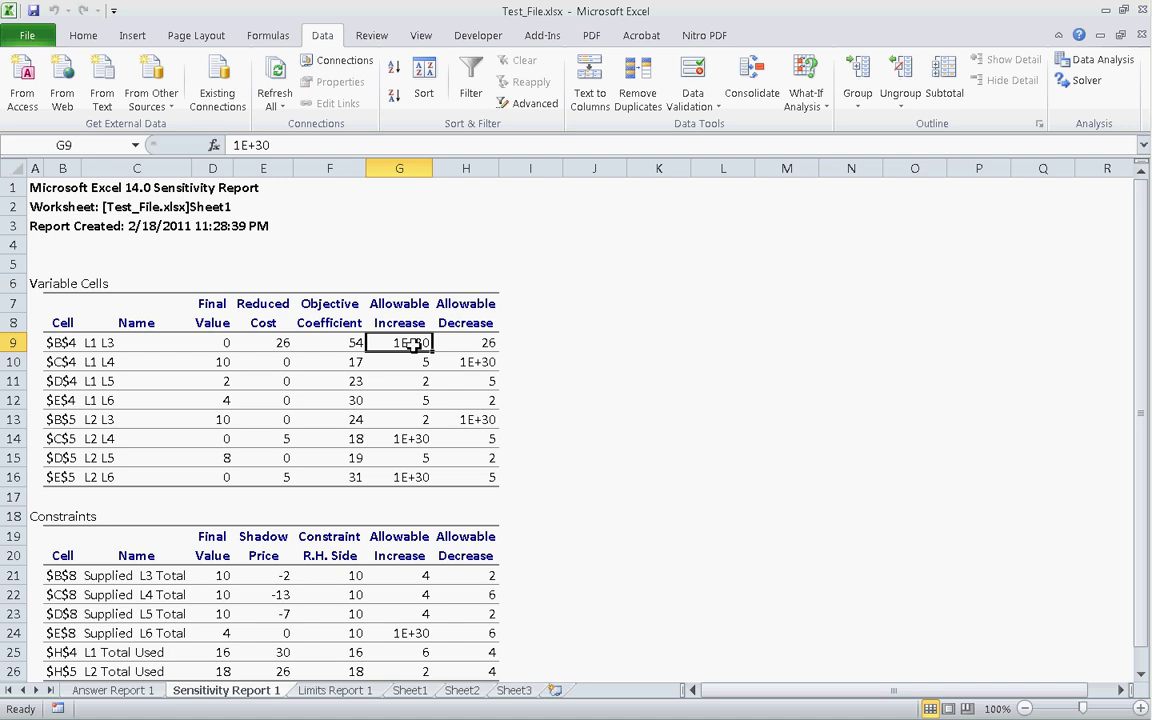
Check the allowable decrease and the full row for variable cell $B$4 (L1 L3), and view the constraints table in the Sensitivity Report
left_click(480, 344)
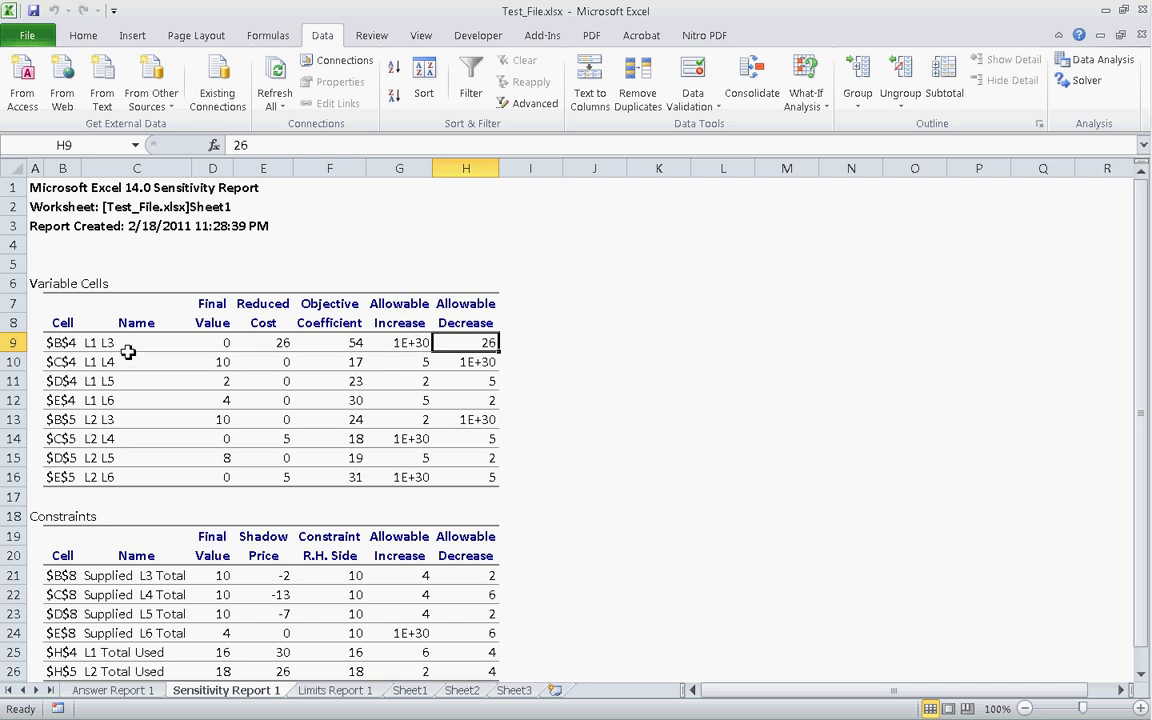
left_click_drag(80, 341, 490, 340)
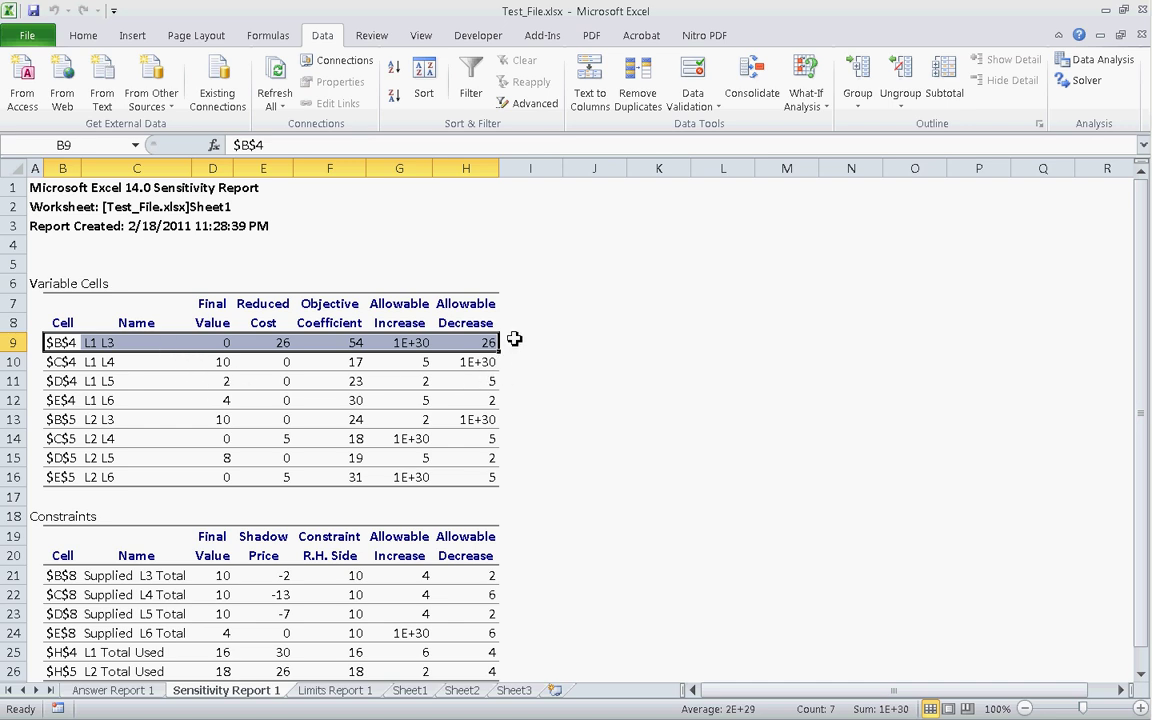
left_click(551, 393)
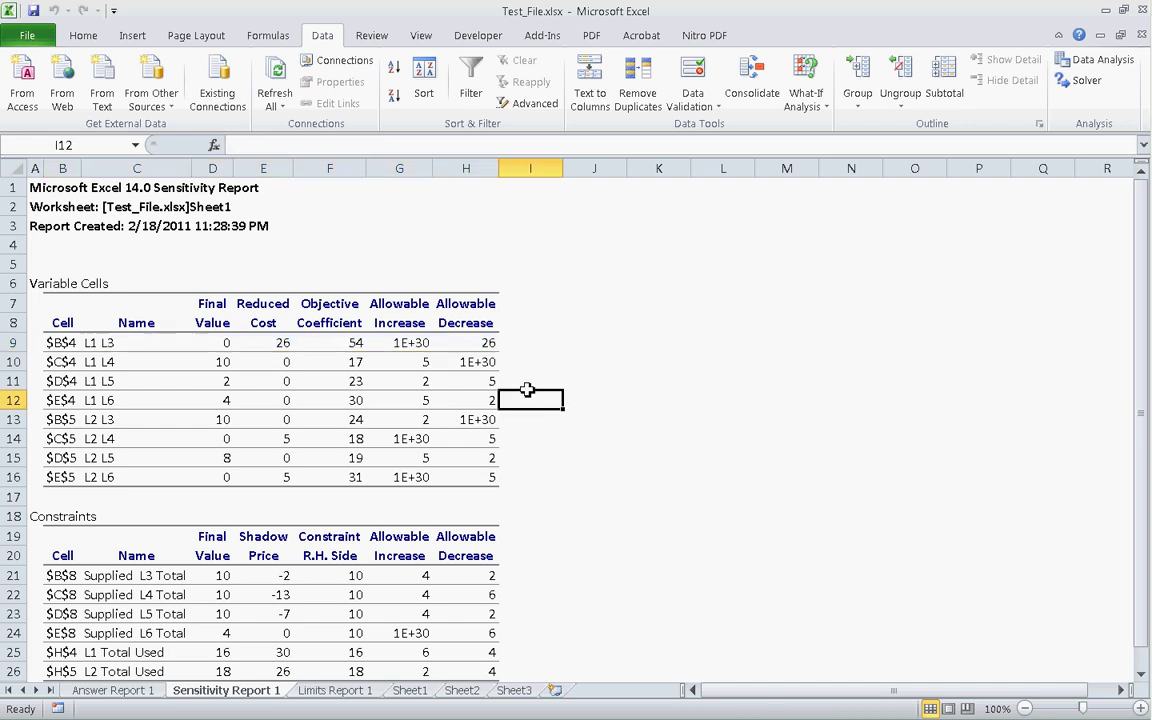
scroll(530, 397, "down", 2)
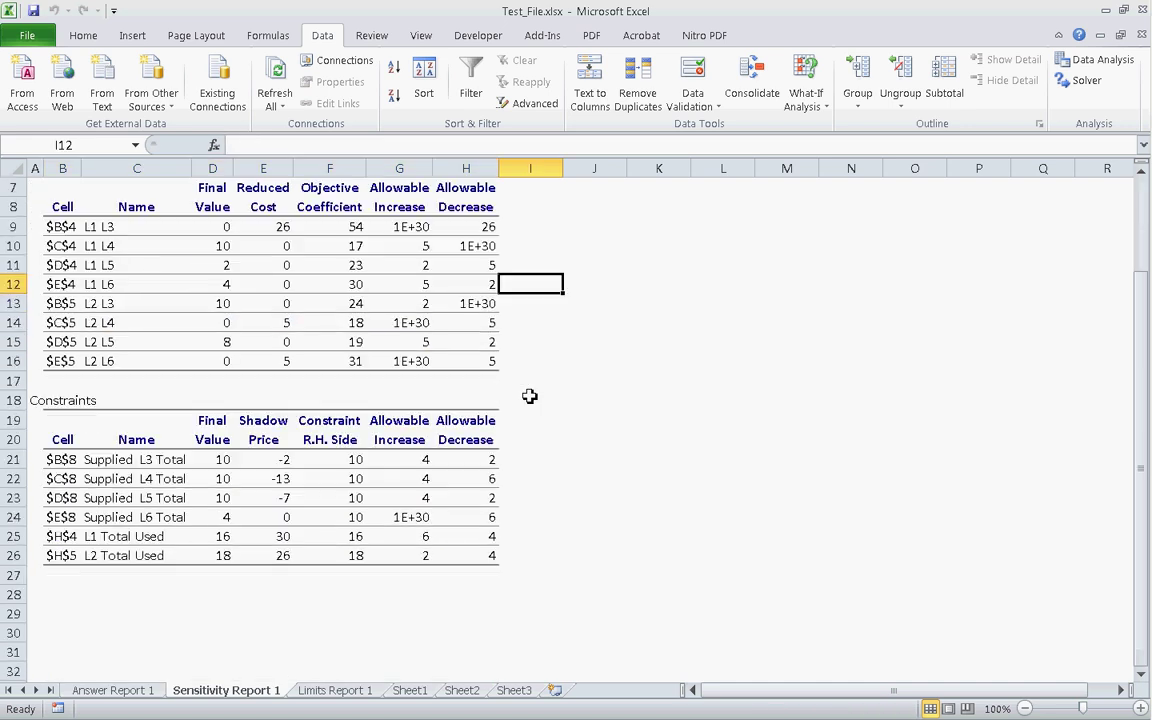
Examine the lower and upper limits of the variable cells and the objective row for $B$13 in the Limits Report
left_click(335, 690)
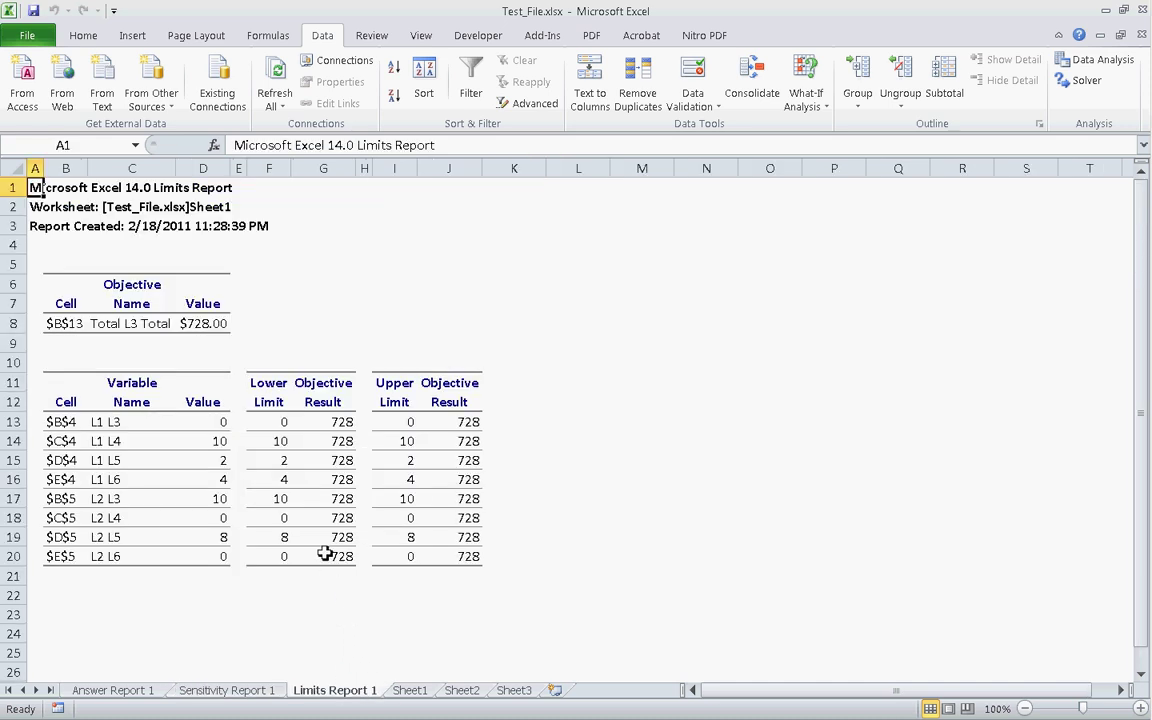
left_click_drag(277, 422, 270, 553)
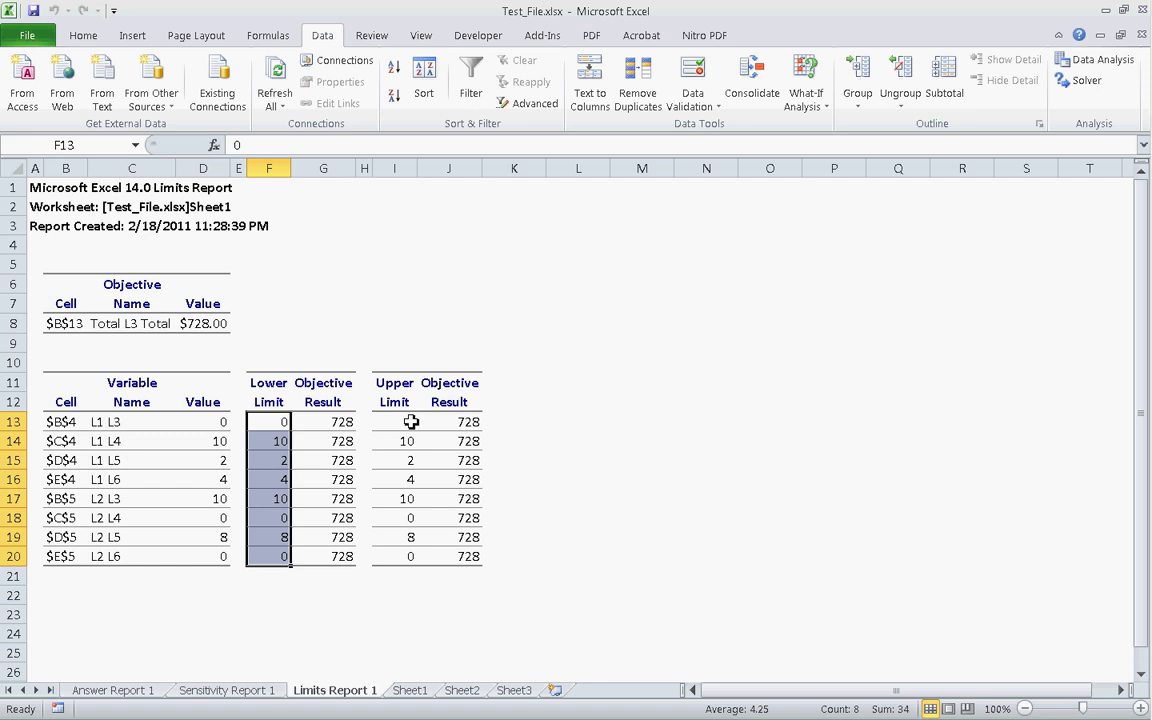
left_click_drag(406, 421, 403, 563)
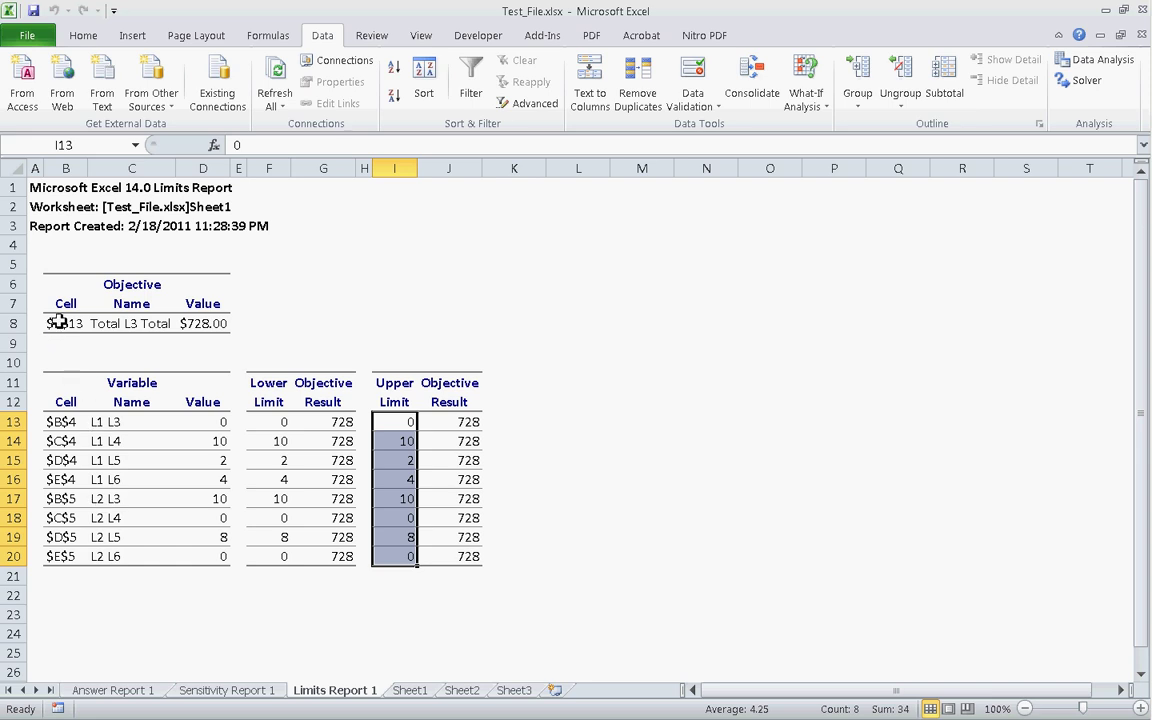
left_click_drag(55, 324, 219, 323)
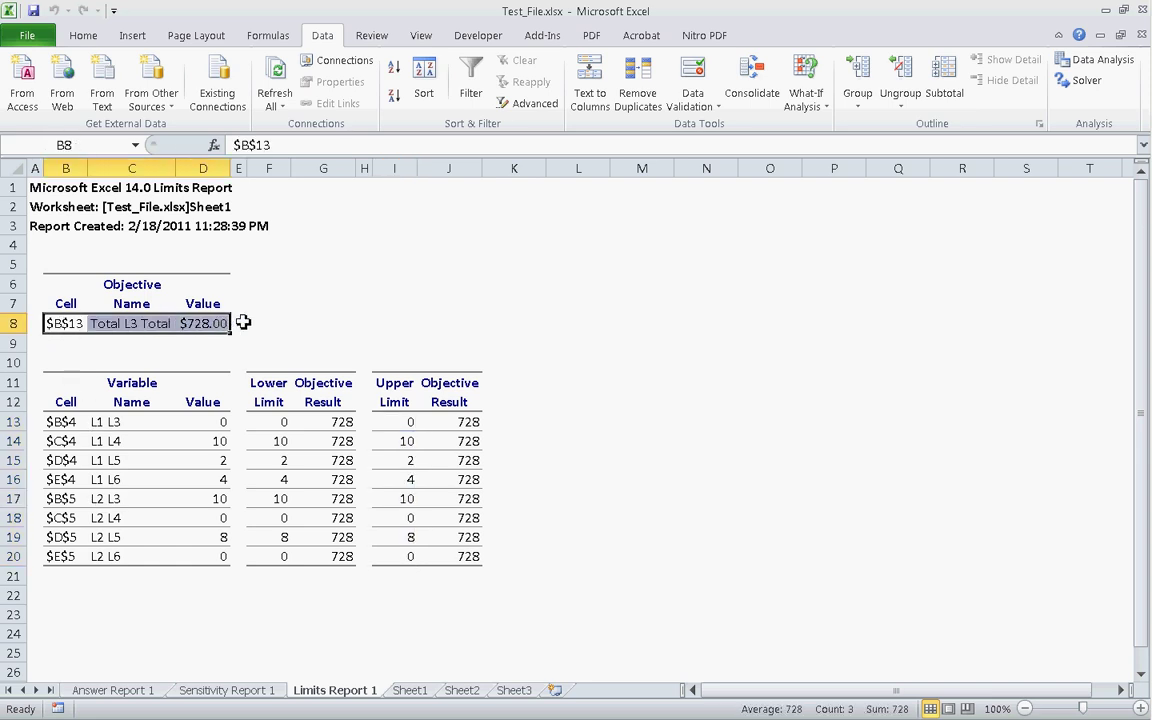
left_click(250, 324)
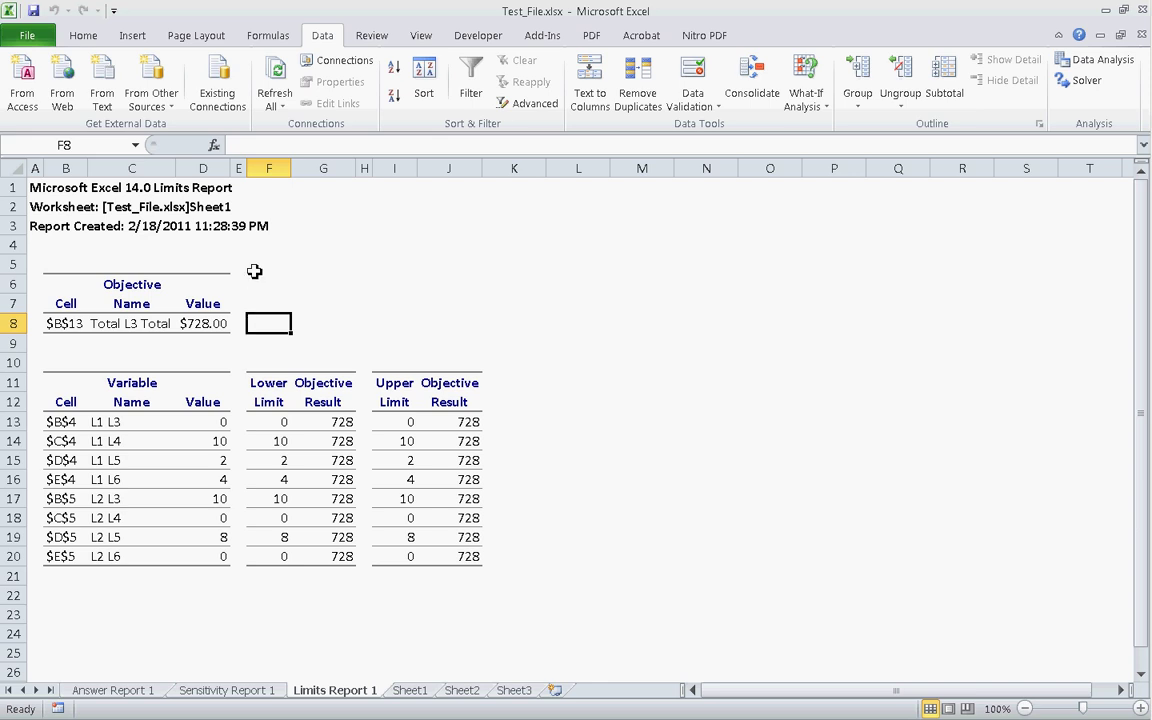